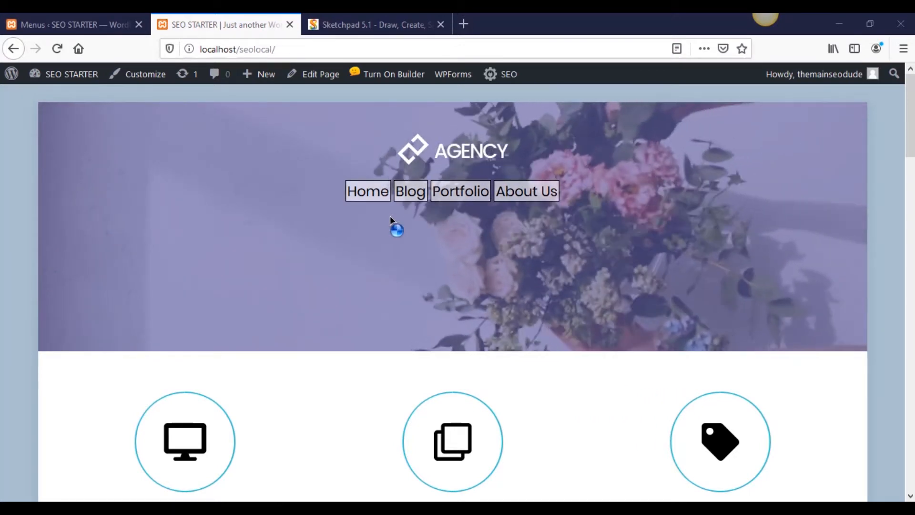
- Examine the homepage's flower hero banner, navigation menu and three-column features section
scroll(292, 306, down, 6)
scroll(286, 300, up, 5)
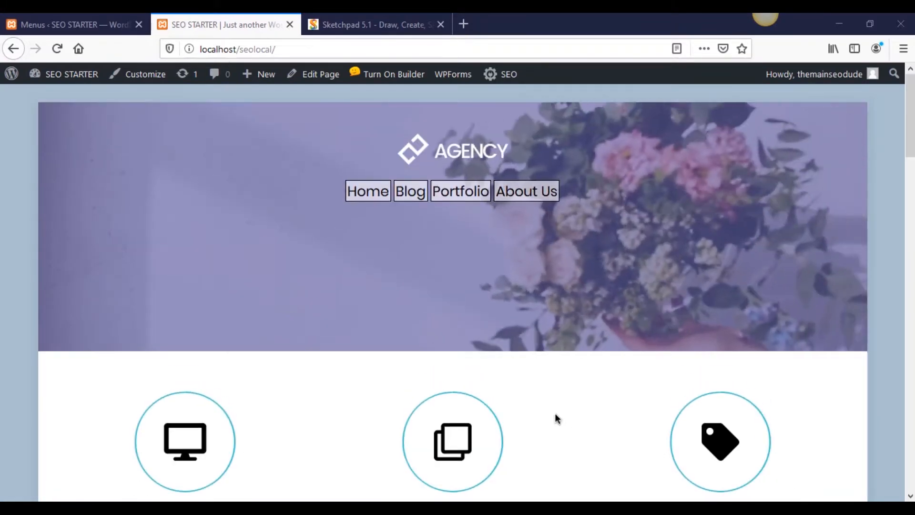
scroll(556, 410, down, 4)
scroll(548, 403, up, 4)
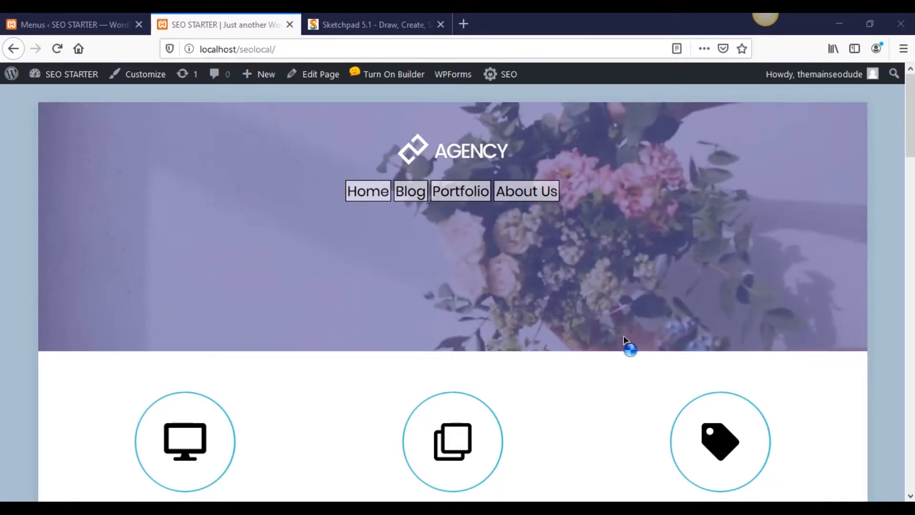
scroll(629, 295, down, 5)
scroll(633, 287, up, 3)
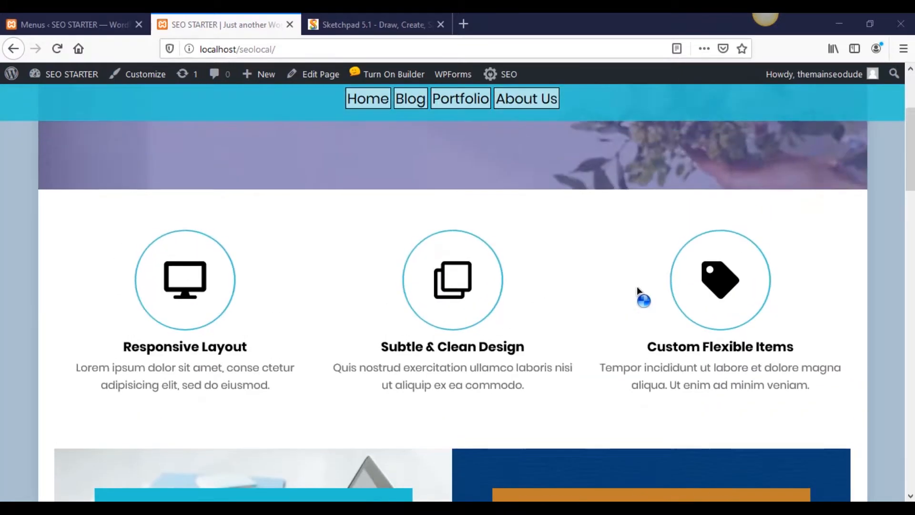
scroll(636, 286, down, 2)
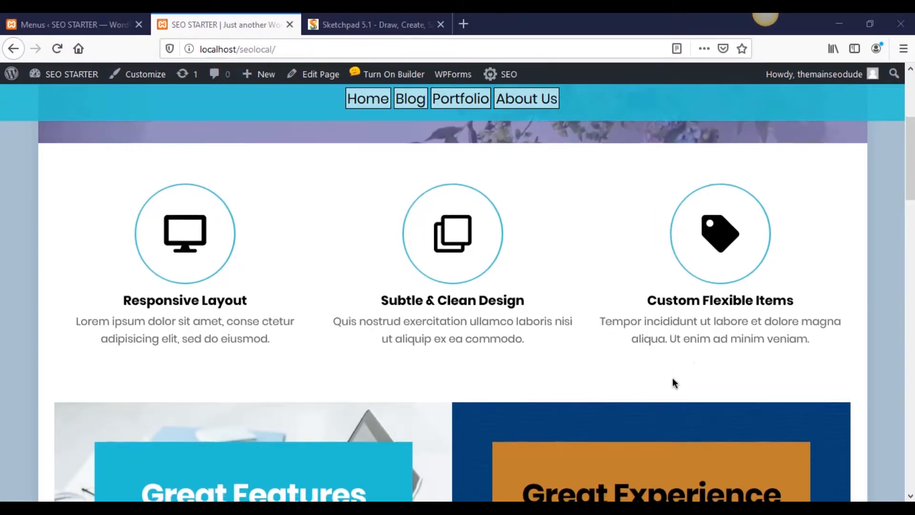
scroll(672, 378, down, 1)
scroll(475, 300, up, 1)
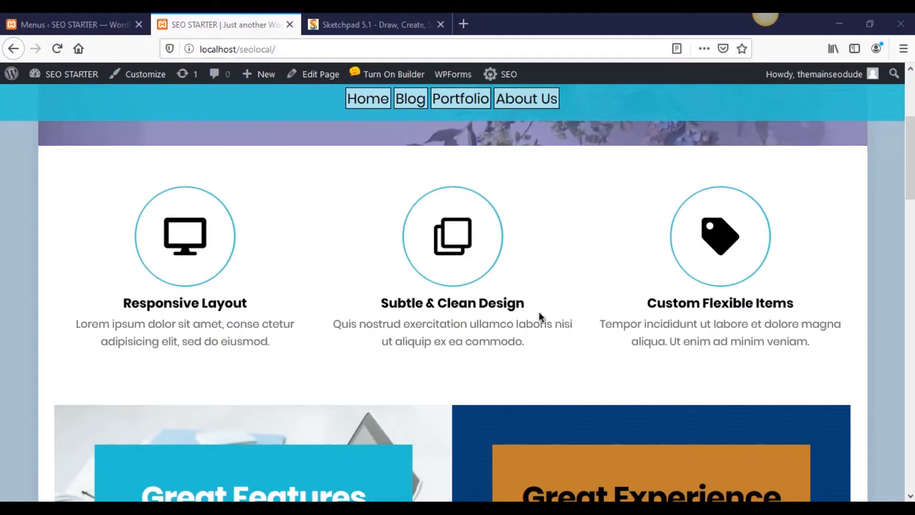
scroll(538, 312, up, 5)
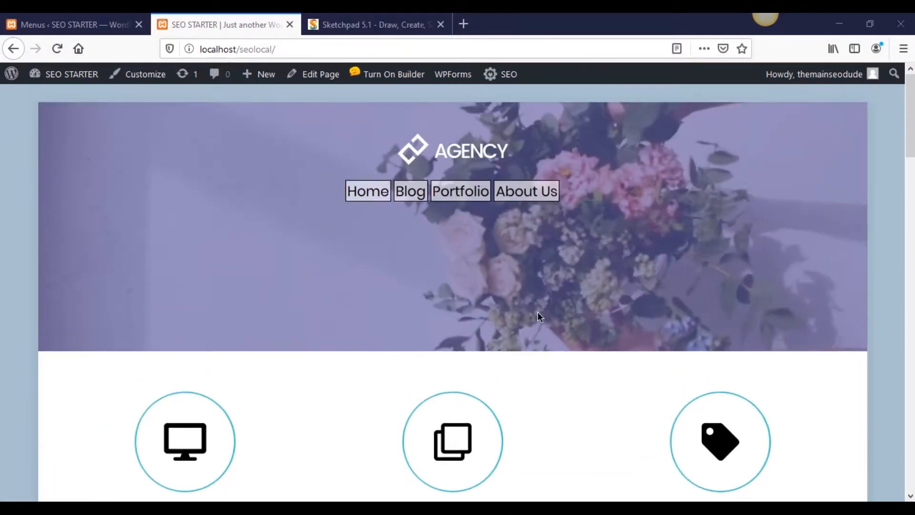
scroll(538, 311, down, 5)
scroll(538, 316, up, 5)
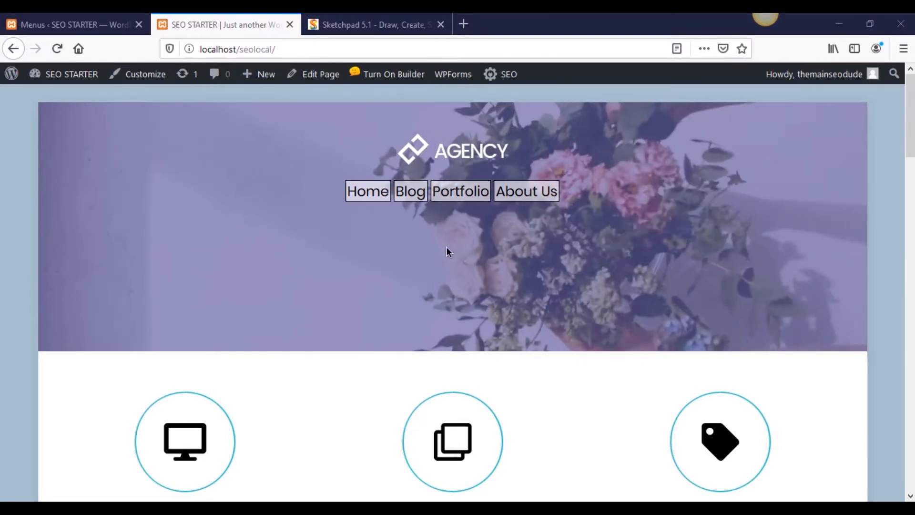
- Turn on the page builder for the homepage and filter the prebuilt blocks to the Call To Action category
click(386, 77)
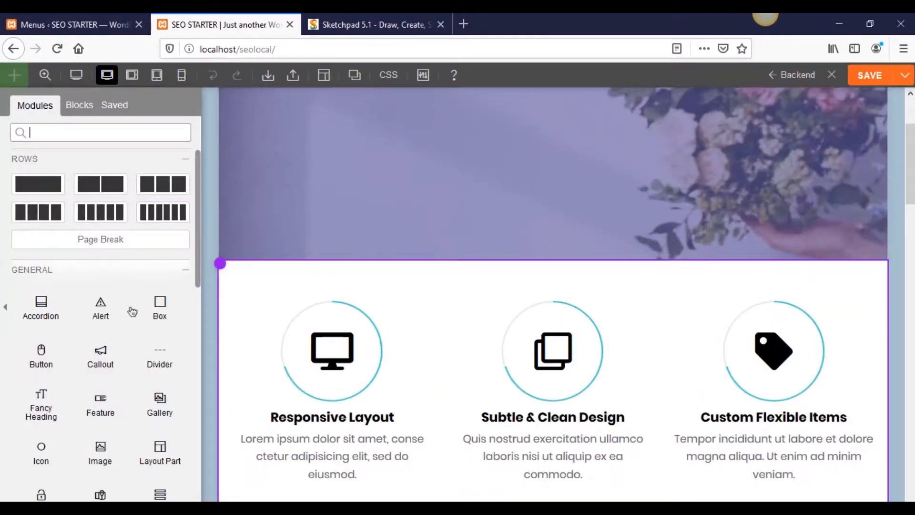
mouse_move(184, 293)
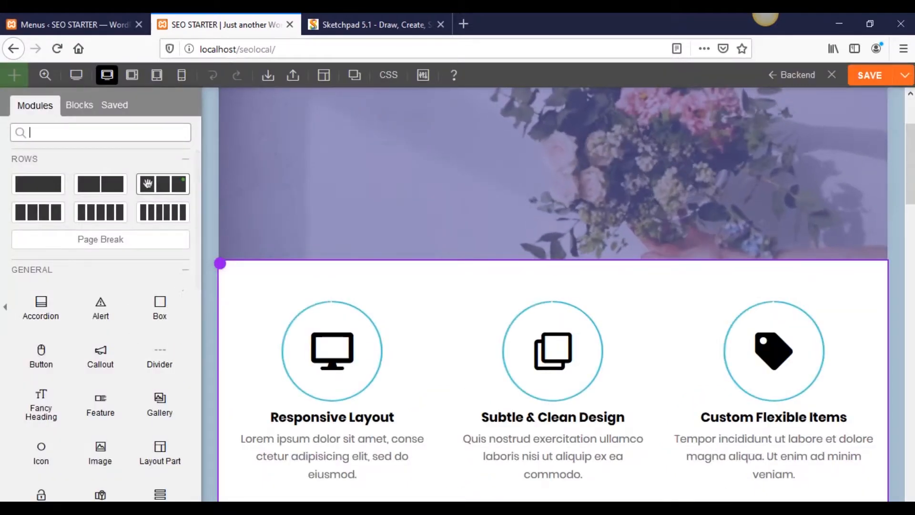
click(79, 104)
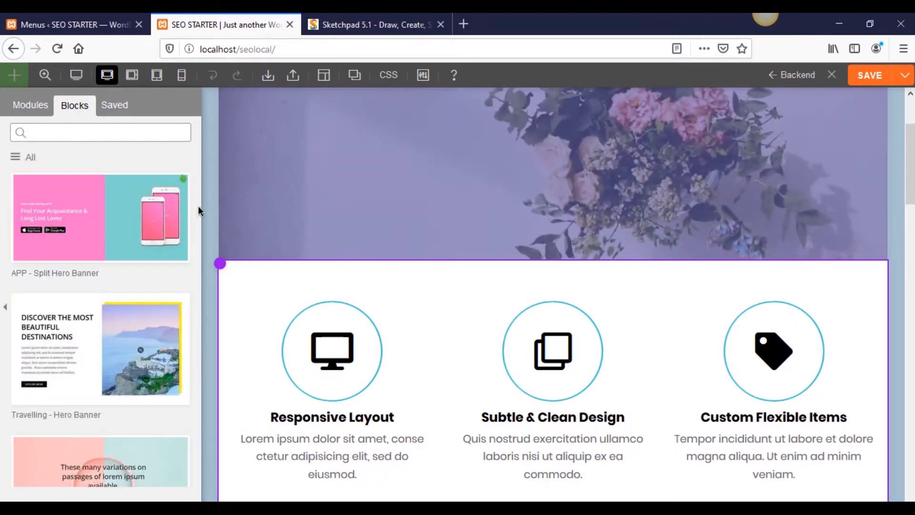
click(29, 158)
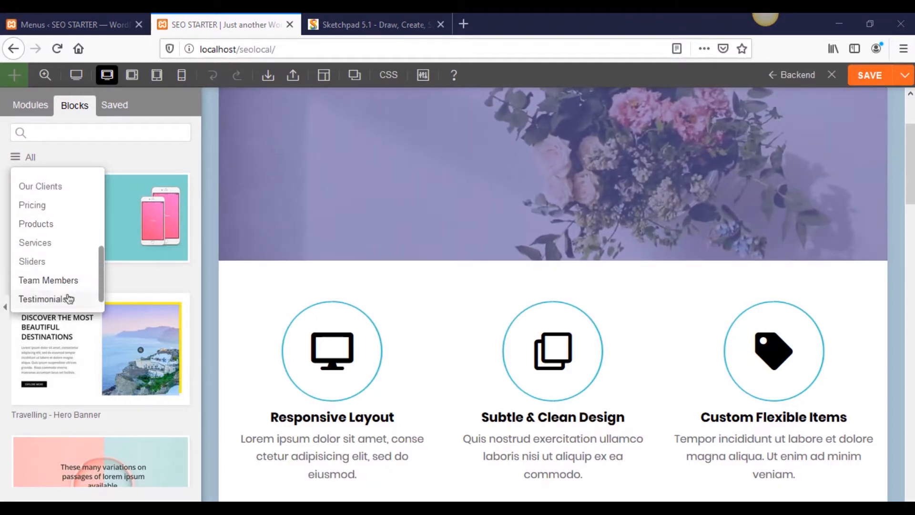
click(136, 153)
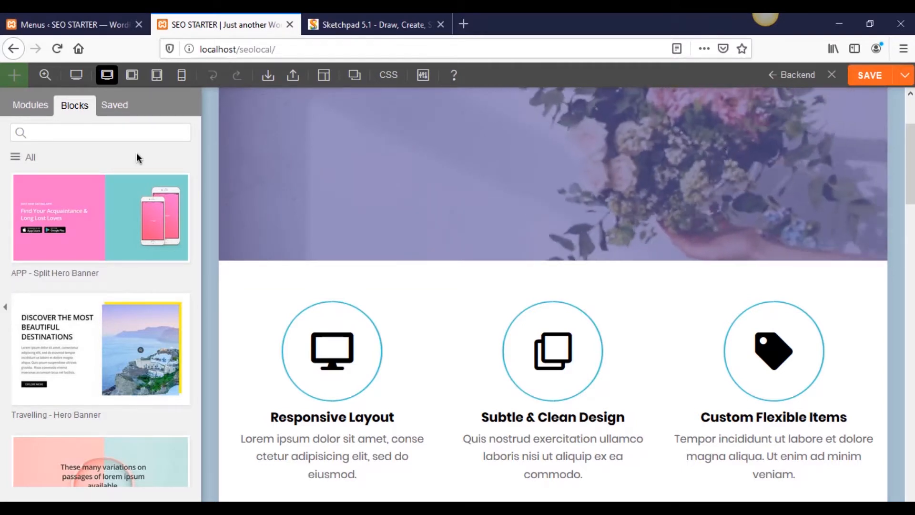
drag(198, 184, 193, 132)
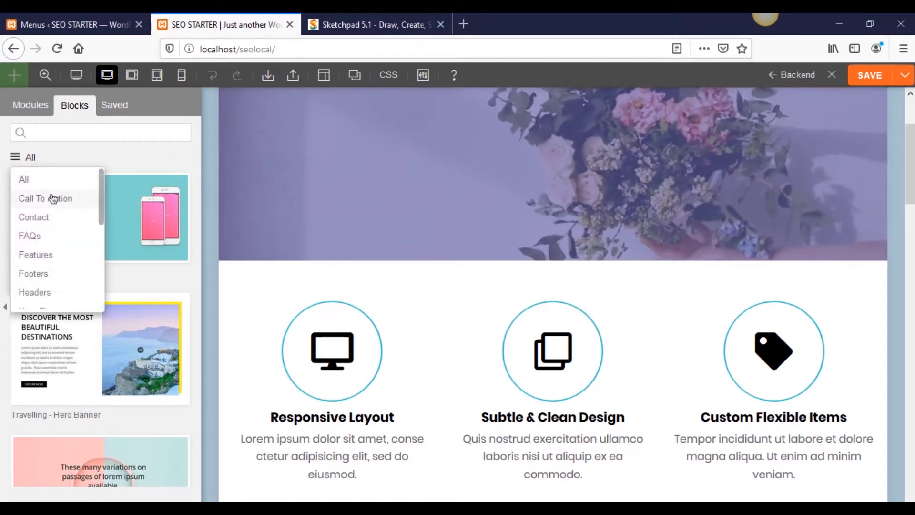
click(55, 206)
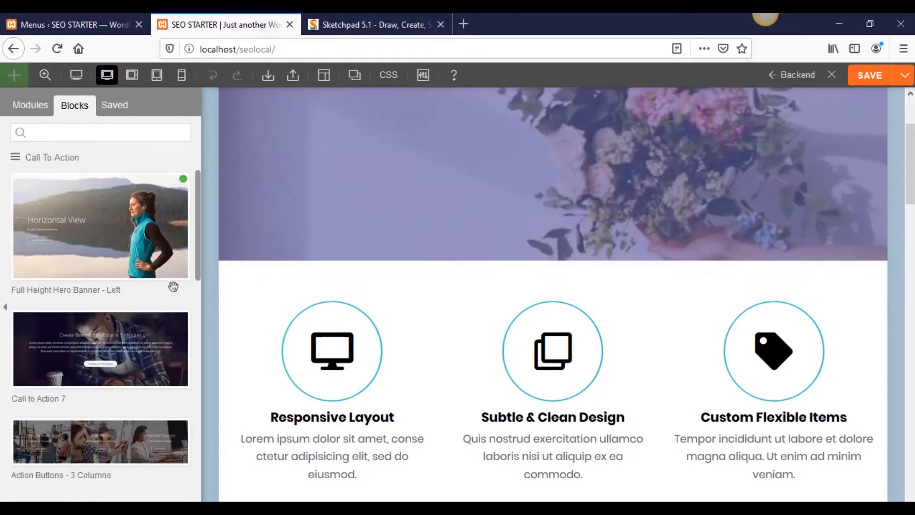
- Insert the "Action Buttons - 3 Columns" block between the flower hero banner and the three-column features row
scroll(195, 281, down, 10)
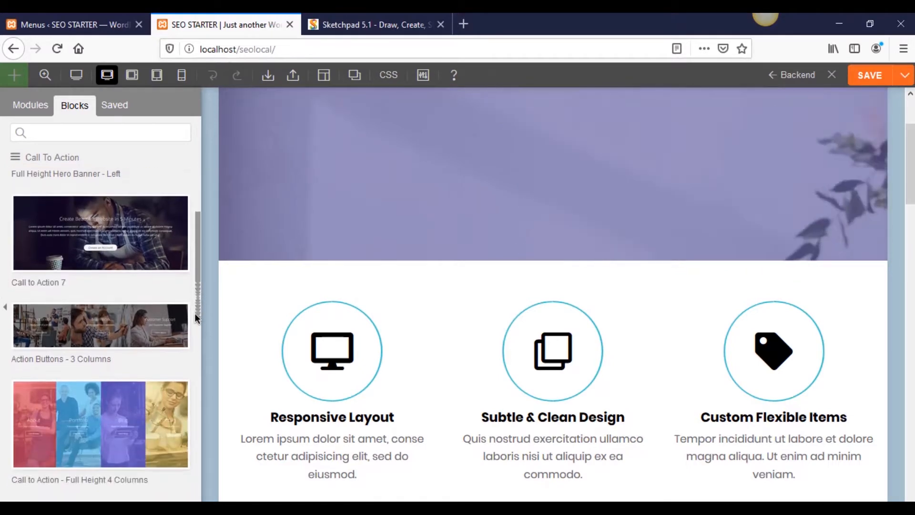
drag(199, 362, 196, 324)
scroll(167, 334, down, 4)
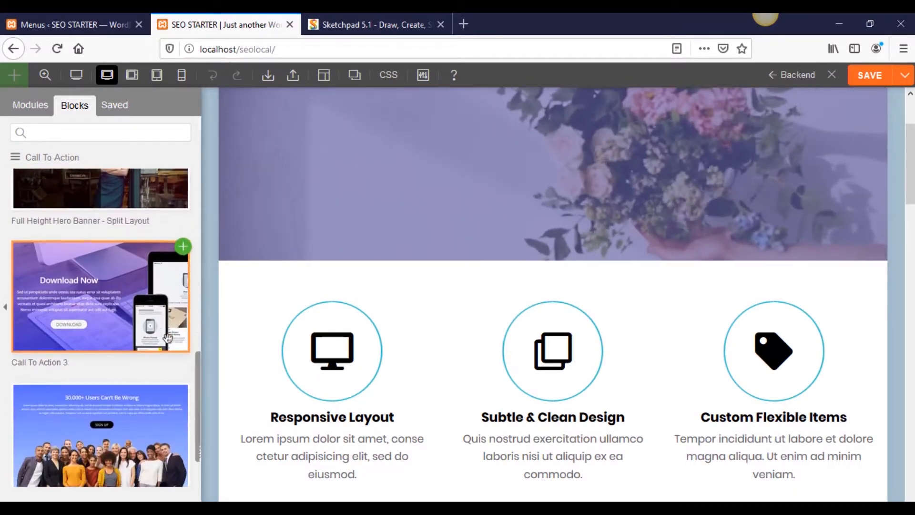
scroll(167, 342, up, 3)
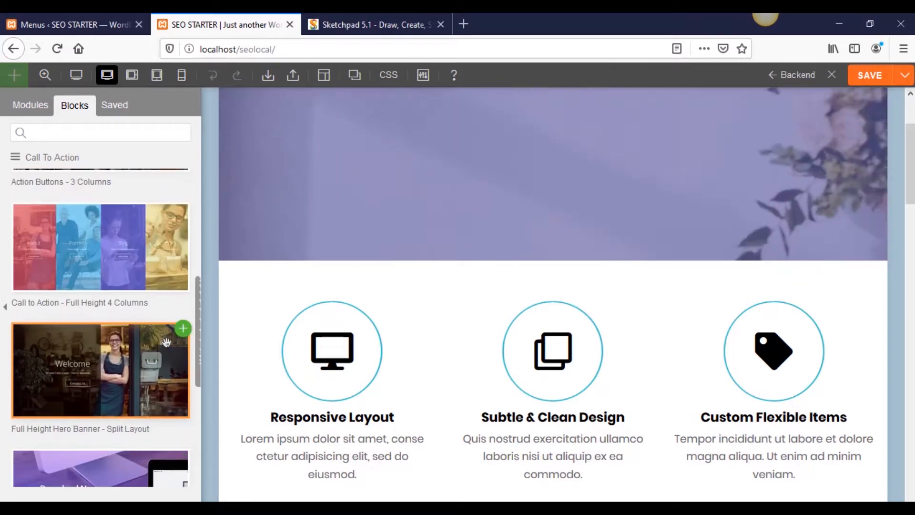
scroll(166, 343, up, 3)
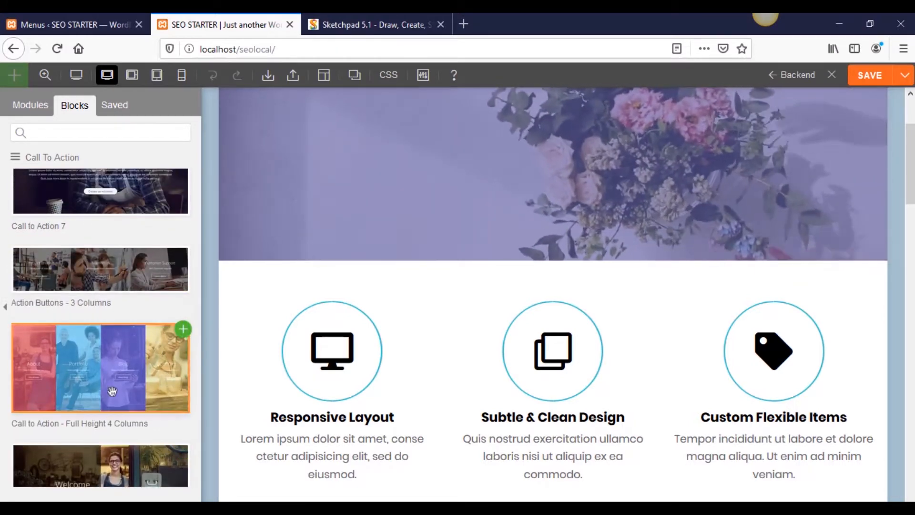
scroll(133, 296, up, 2)
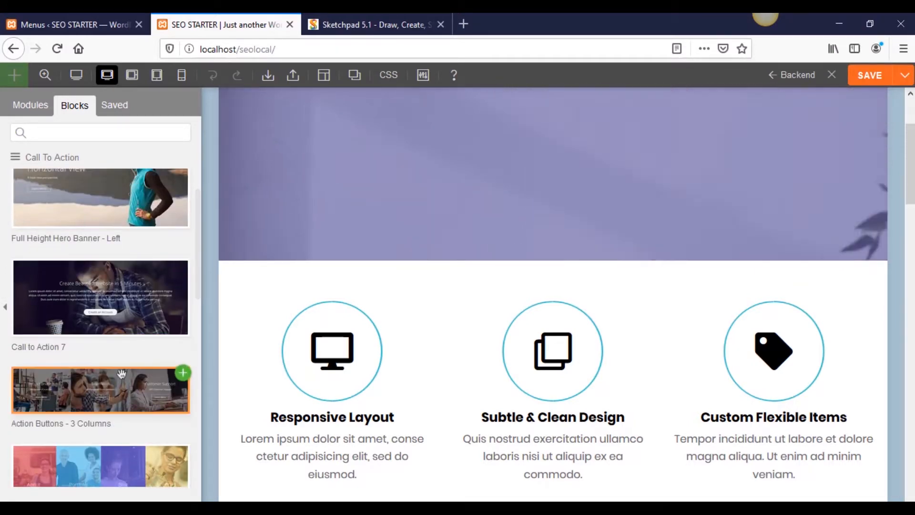
scroll(122, 374, down, 3)
scroll(122, 375, down, 1)
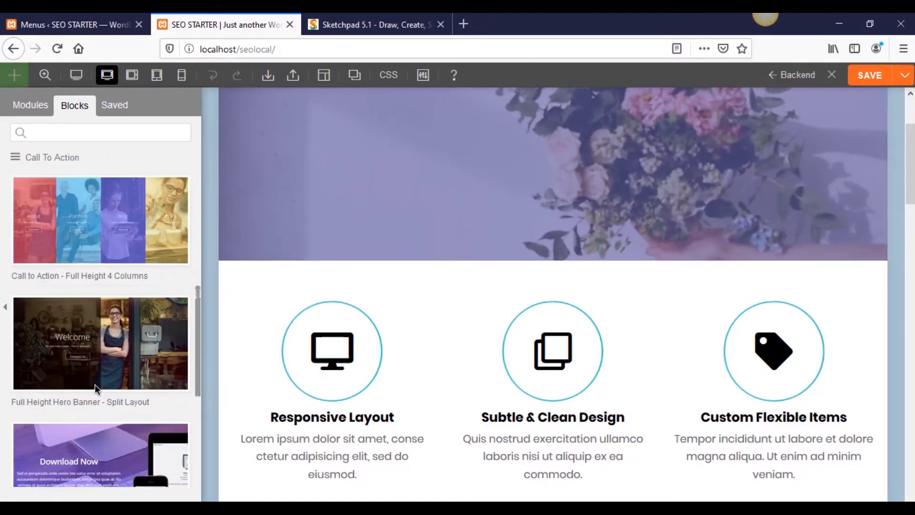
scroll(96, 384, up, 1)
scroll(97, 389, down, 3)
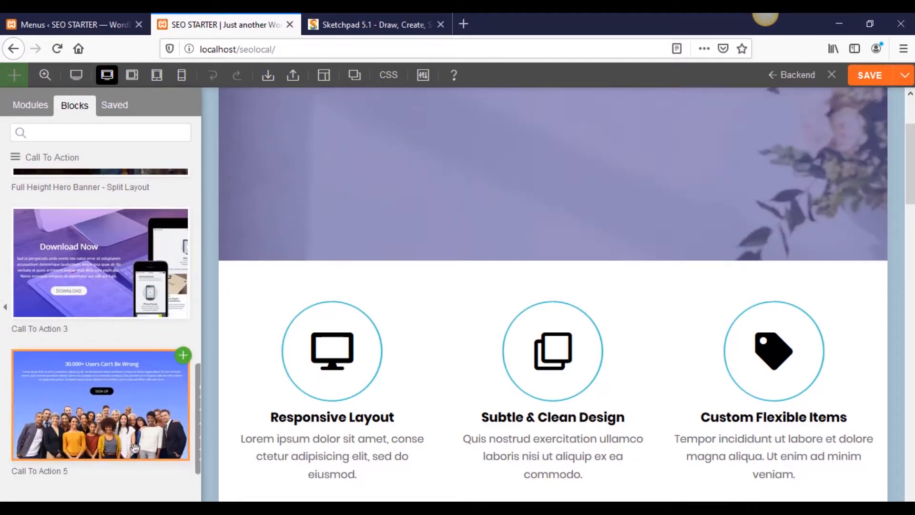
scroll(131, 446, up, 5)
scroll(121, 443, down, 3)
scroll(122, 442, up, 3)
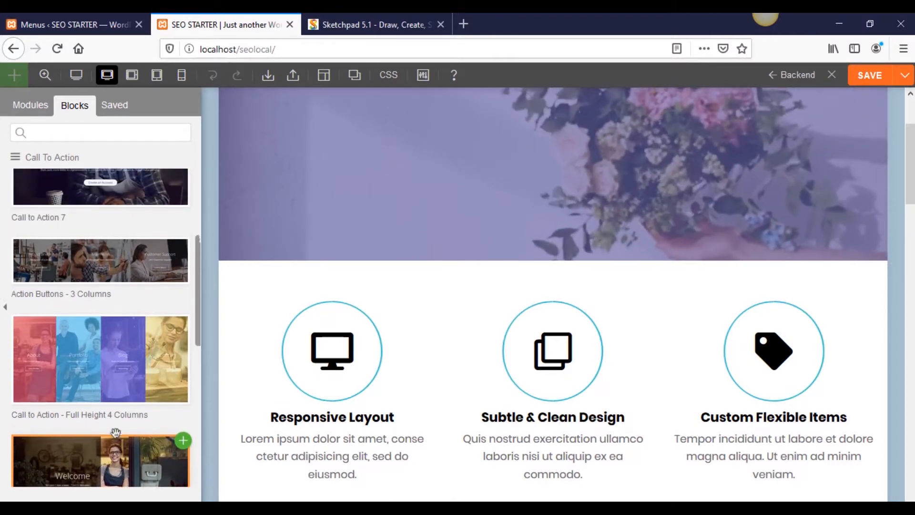
drag(64, 389, 497, 139)
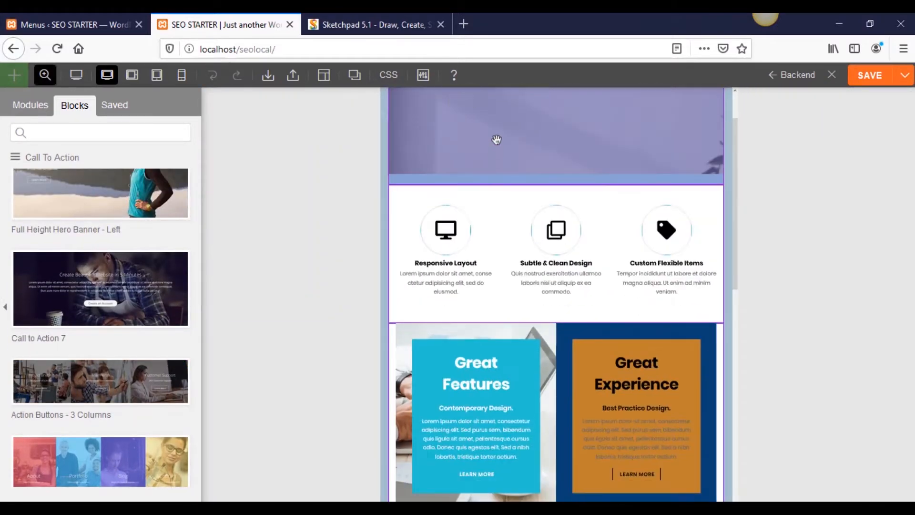
drag(484, 181, 484, 181)
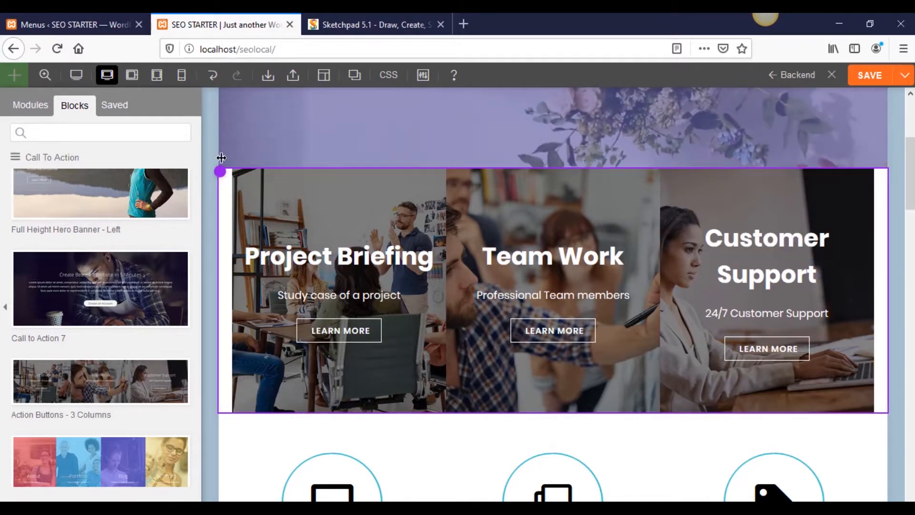
- Check the grid and row width options of the new three-column action buttons row
click(253, 179)
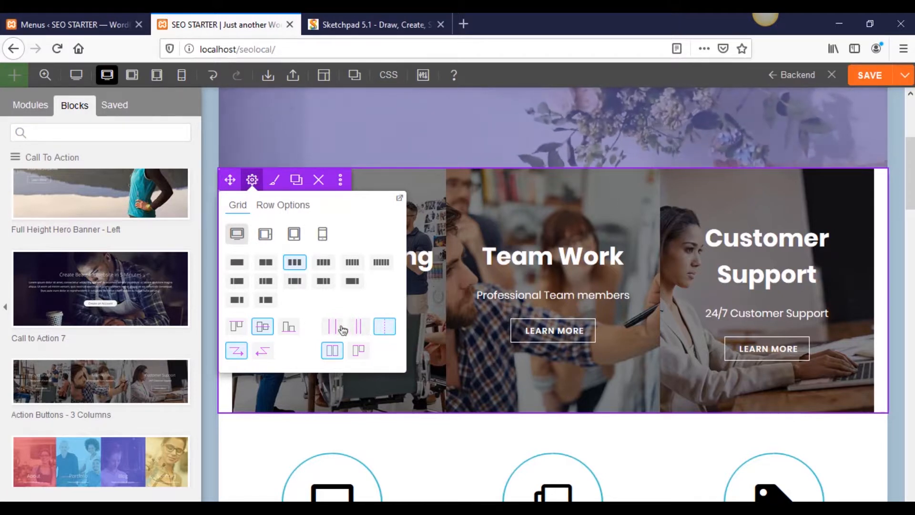
click(286, 205)
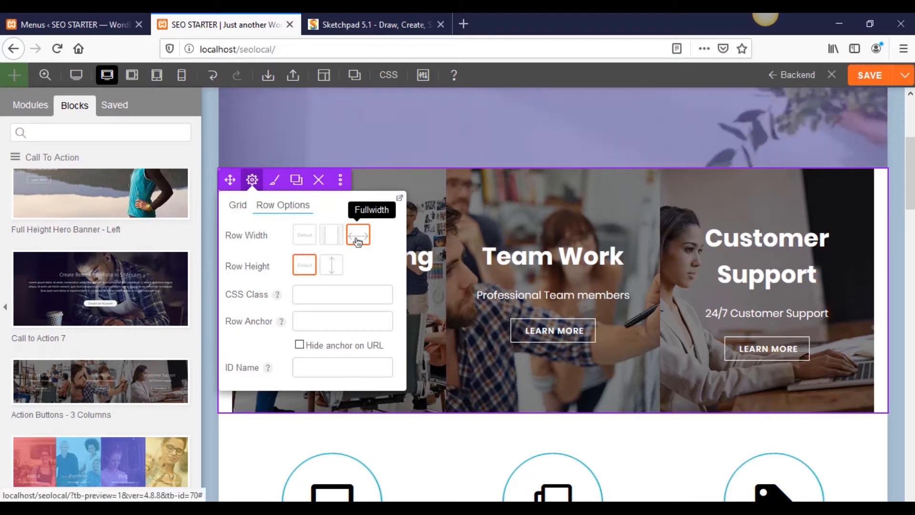
click(672, 286)
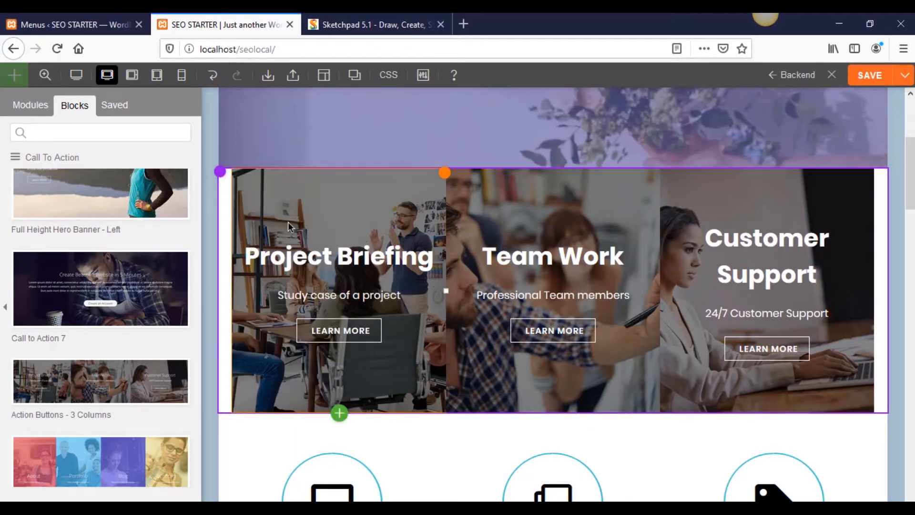
mouse_move(433, 187)
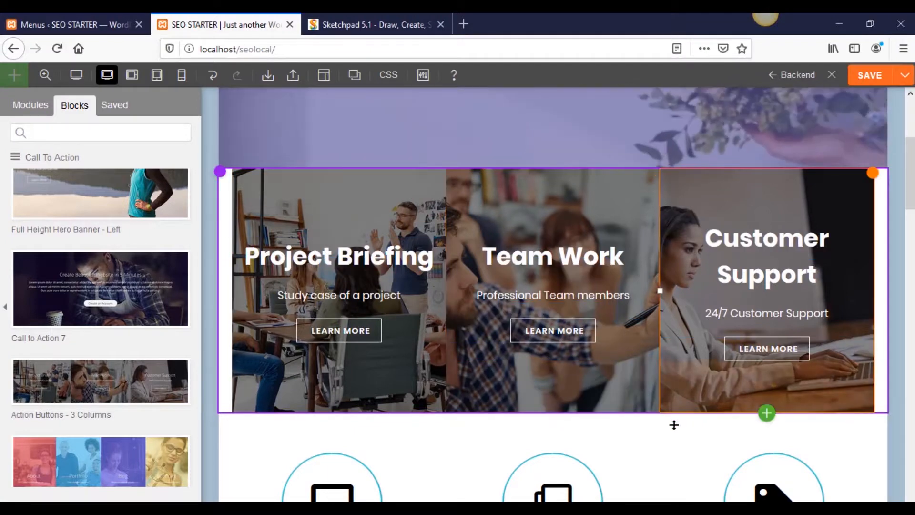
- Delete the flower hero banner row above the three-column action buttons row
scroll(667, 436, down, 1)
scroll(665, 436, down, 3)
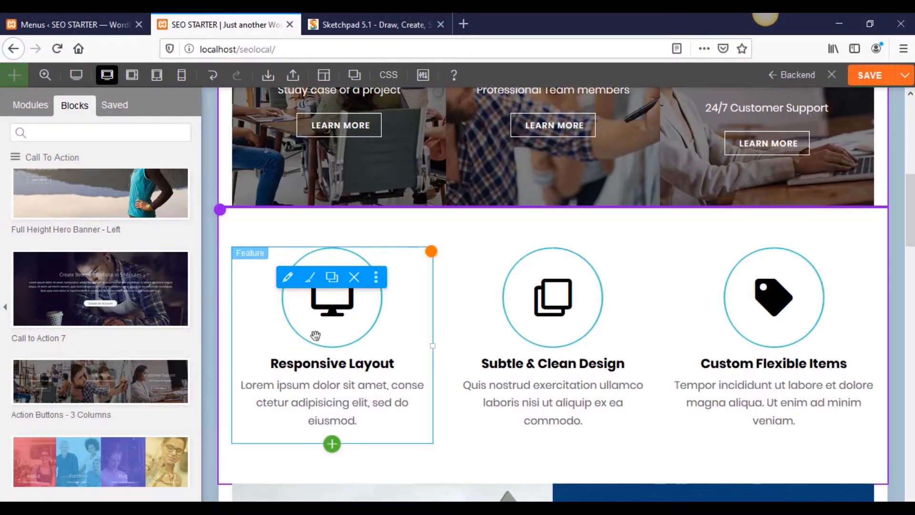
scroll(643, 336, up, 1)
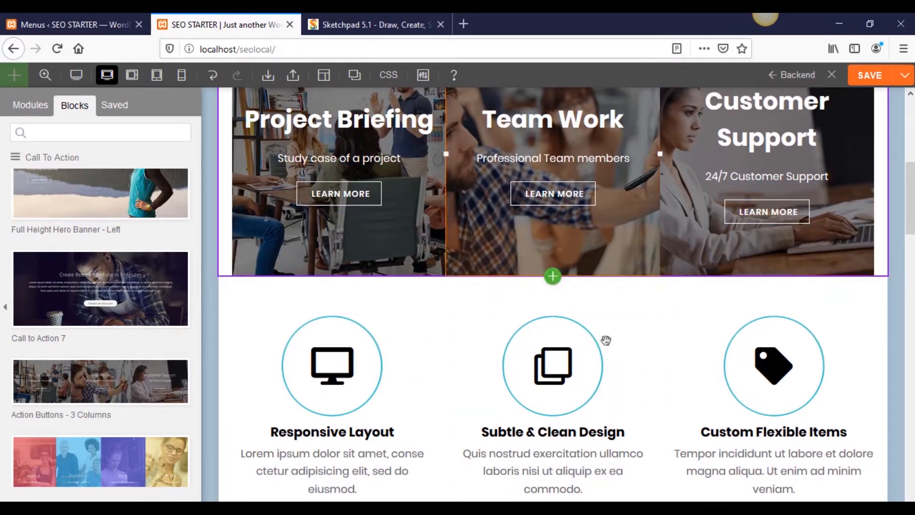
scroll(561, 313, up, 3)
scroll(433, 342, up, 4)
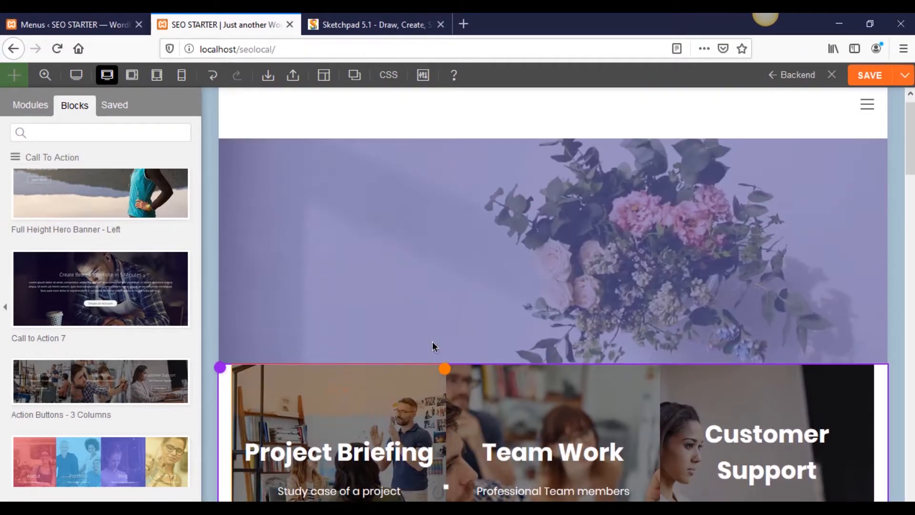
scroll(433, 343, down, 4)
scroll(572, 334, up, 4)
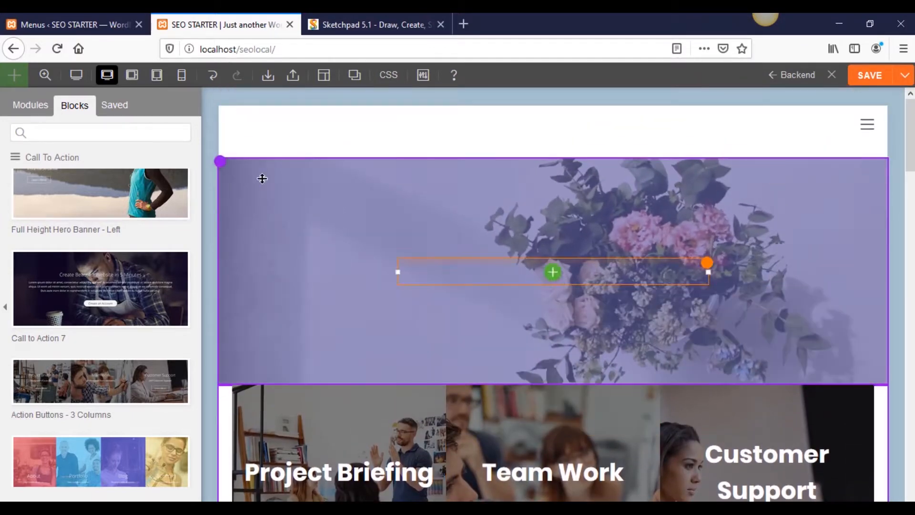
mouse_move(239, 176)
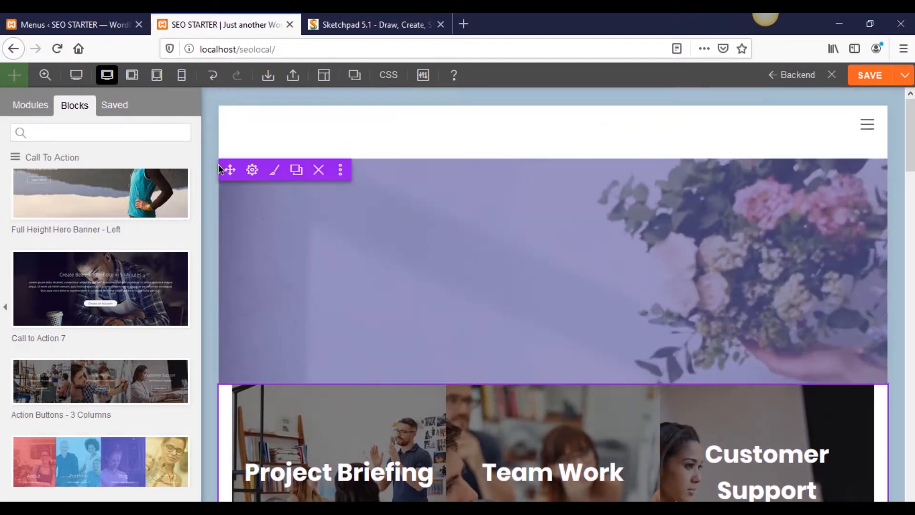
click(321, 172)
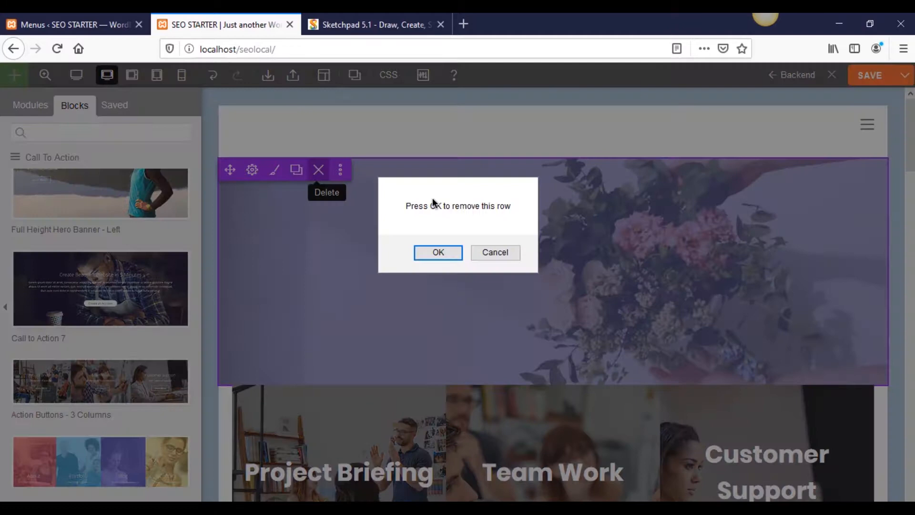
click(453, 254)
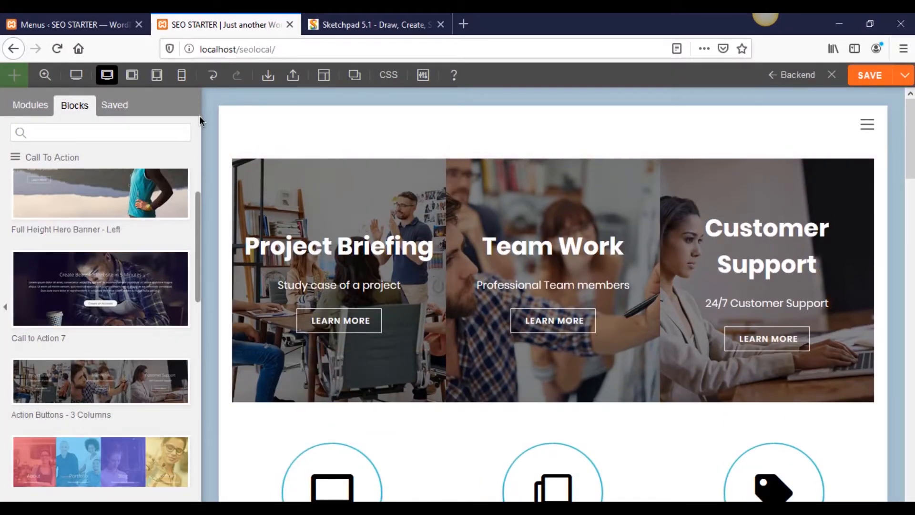
- Preview the homepage with the three-column action buttons row, look it over, and return to editing
click(76, 77)
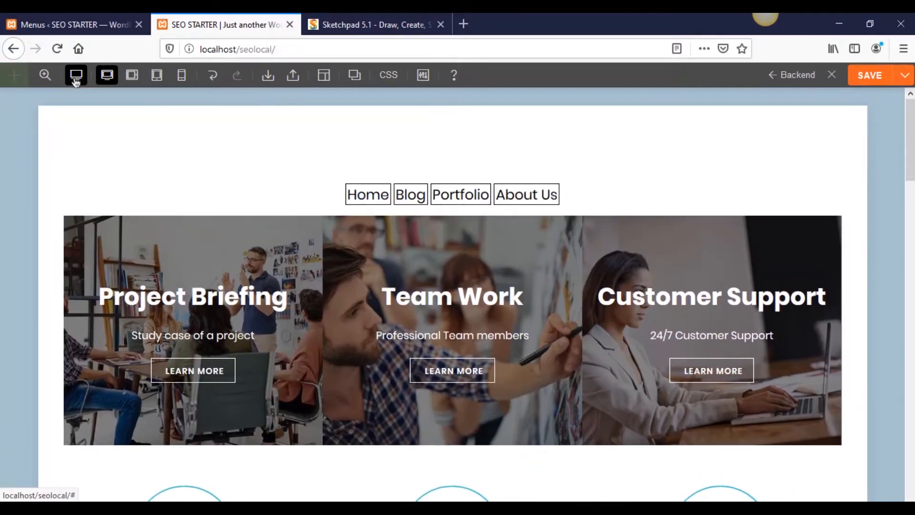
scroll(77, 181, down, 4)
scroll(76, 197, up, 4)
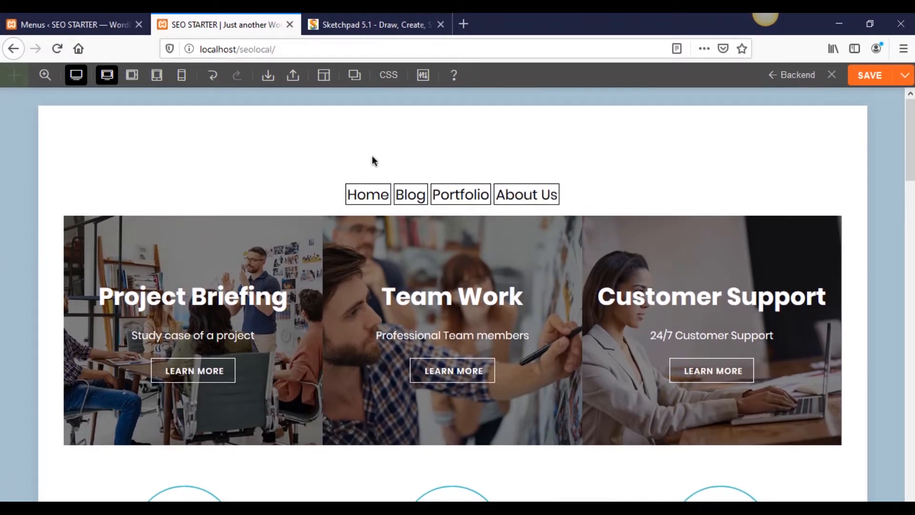
scroll(107, 266, down, 3)
scroll(107, 266, up, 3)
click(105, 82)
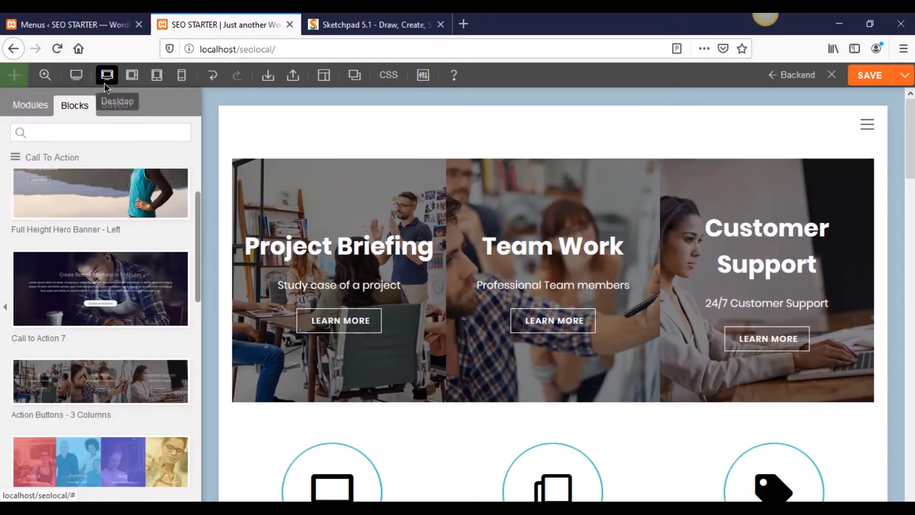
- Delete the three-column action buttons row above the features row
mouse_move(327, 249)
mouse_move(240, 163)
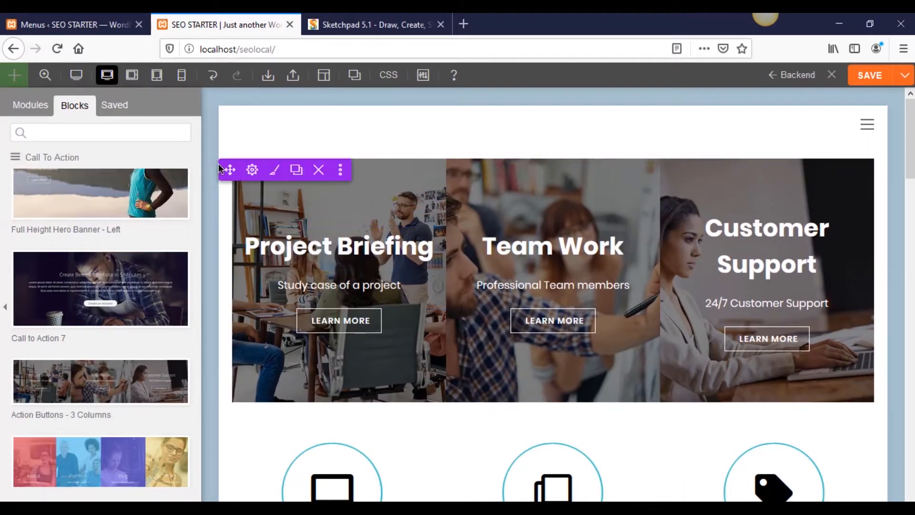
click(319, 170)
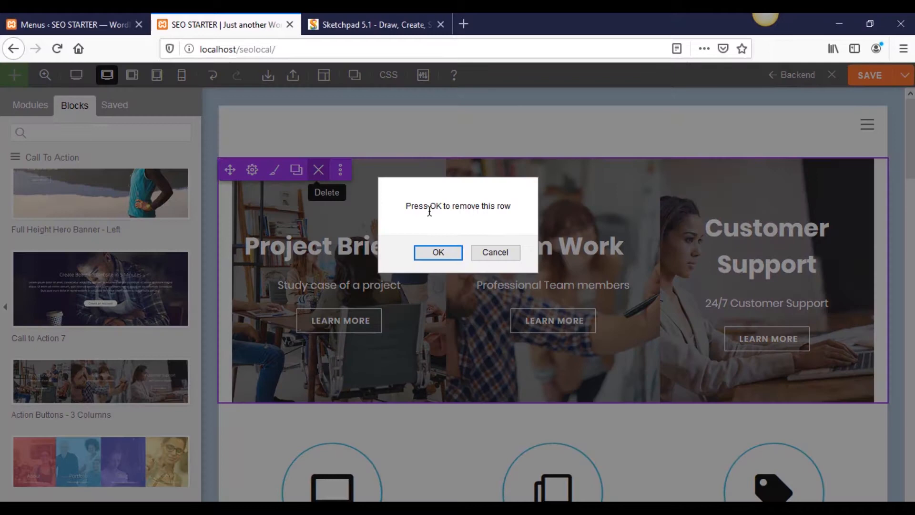
click(437, 253)
- Insert the "Full Height Hero Banner - Split Layout" block above the three-column features row
scroll(179, 261, down, 4)
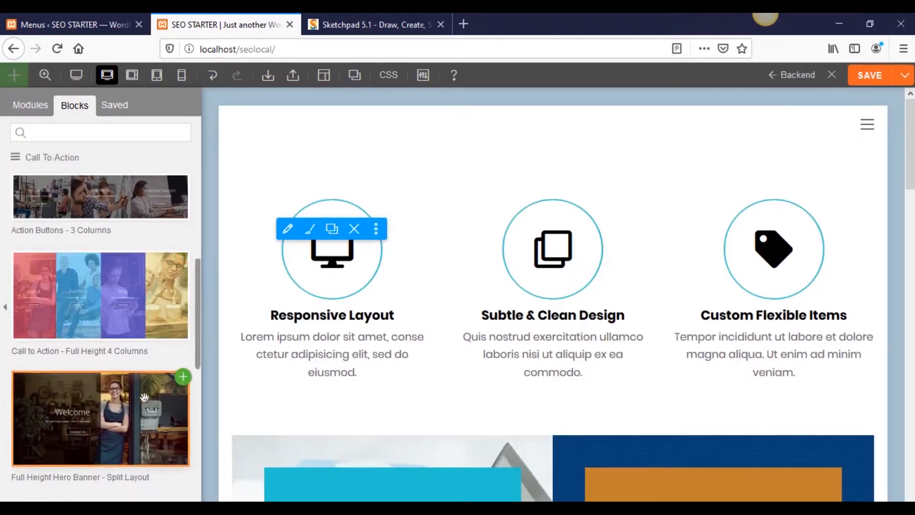
scroll(144, 397, down, 1)
drag(276, 263, 524, 138)
- Preview the homepage with the split-layout Welcome banner, examine the header and banner, and return to editing
click(76, 74)
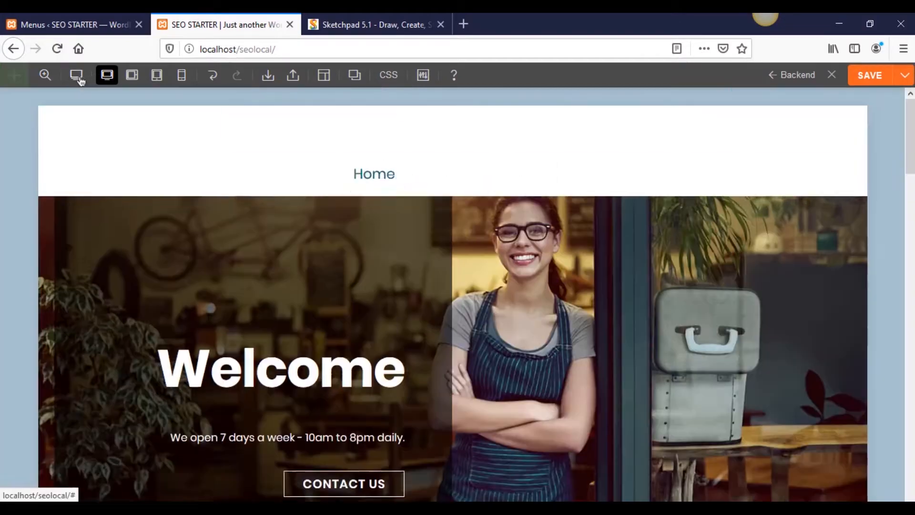
scroll(239, 265, up, 4)
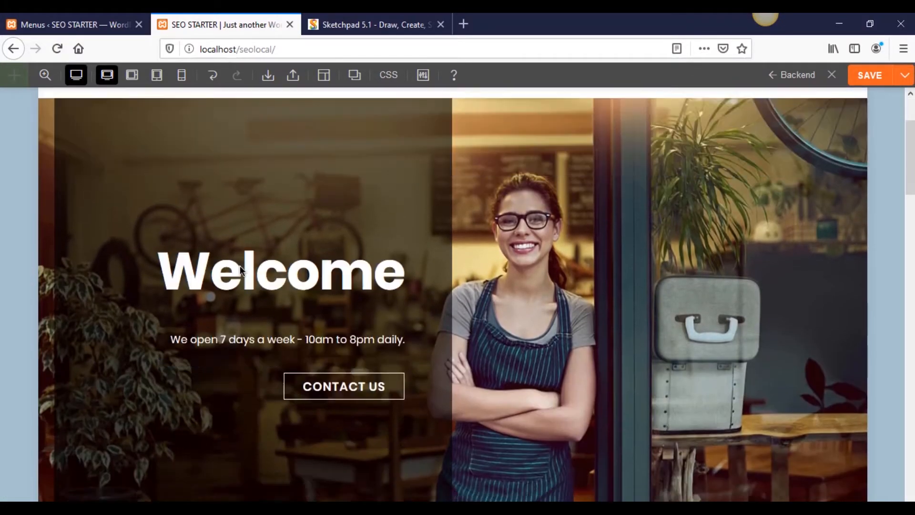
scroll(240, 266, down, 6)
scroll(241, 266, up, 8)
scroll(271, 265, down, 2)
scroll(279, 267, down, 7)
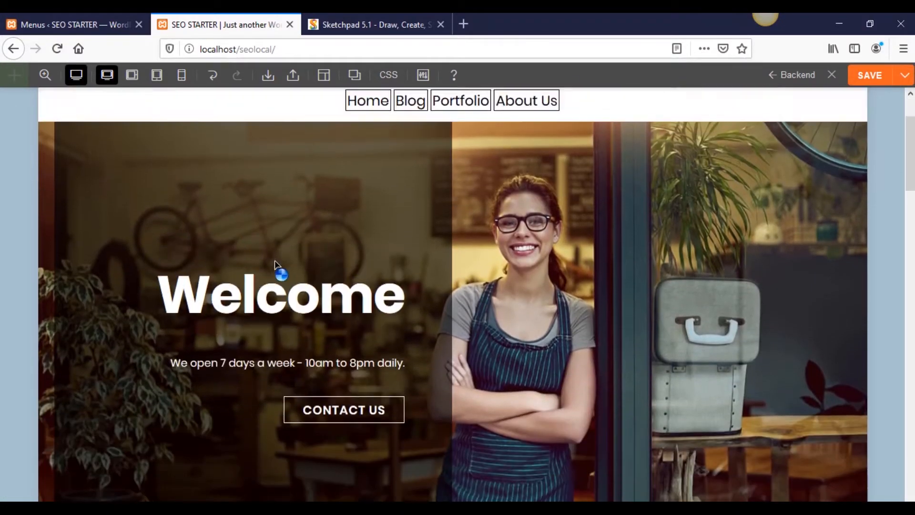
scroll(273, 257, up, 7)
scroll(273, 260, up, 3)
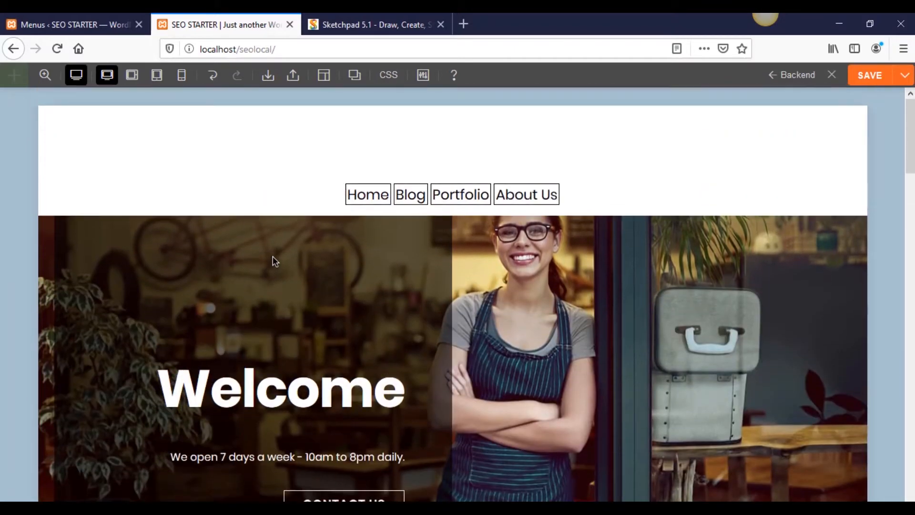
mouse_move(907, 156)
mouse_down()
mouse_move(912, 242)
mouse_move(909, 152)
mouse_up()
mouse_move(910, 156)
mouse_down()
mouse_move(910, 232)
mouse_move(913, 151)
mouse_up()
scroll(685, 191, down, 4)
scroll(566, 174, up, 4)
scroll(670, 215, down, 5)
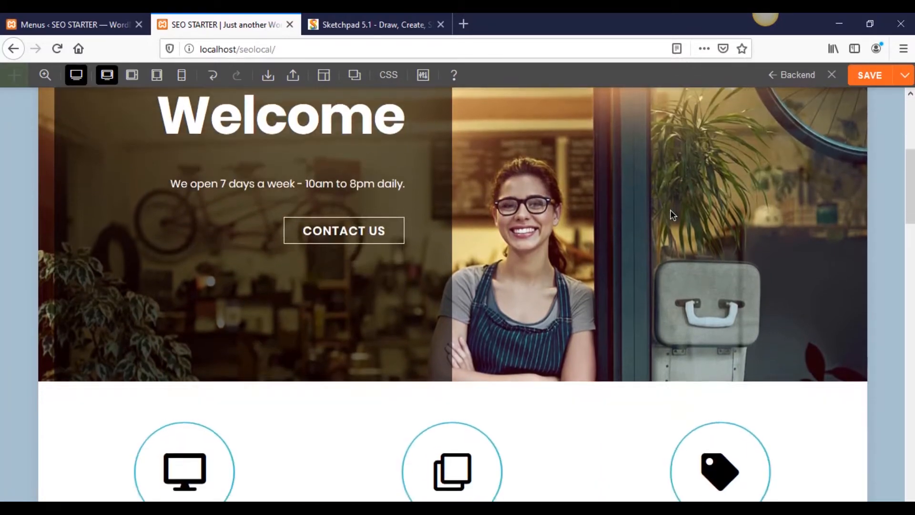
scroll(671, 210, up, 3)
scroll(674, 215, up, 2)
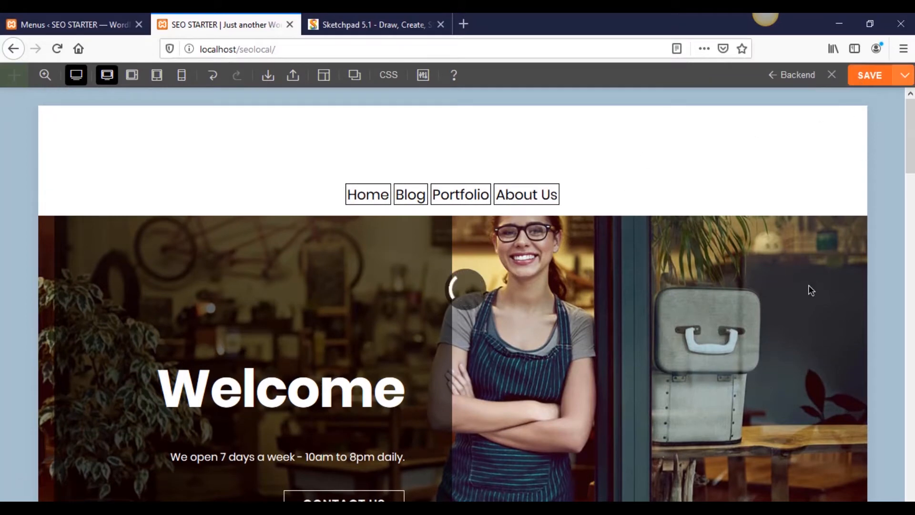
scroll(619, 315, down, 2)
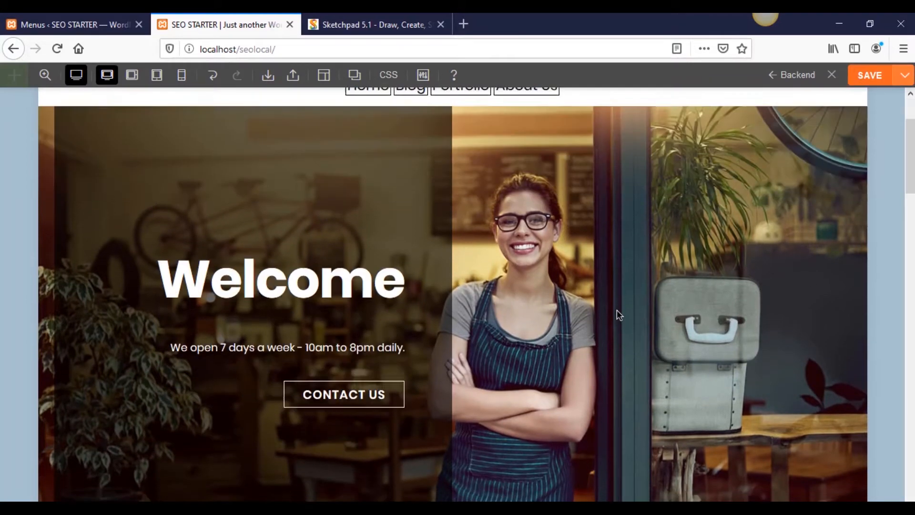
scroll(456, 272, up, 3)
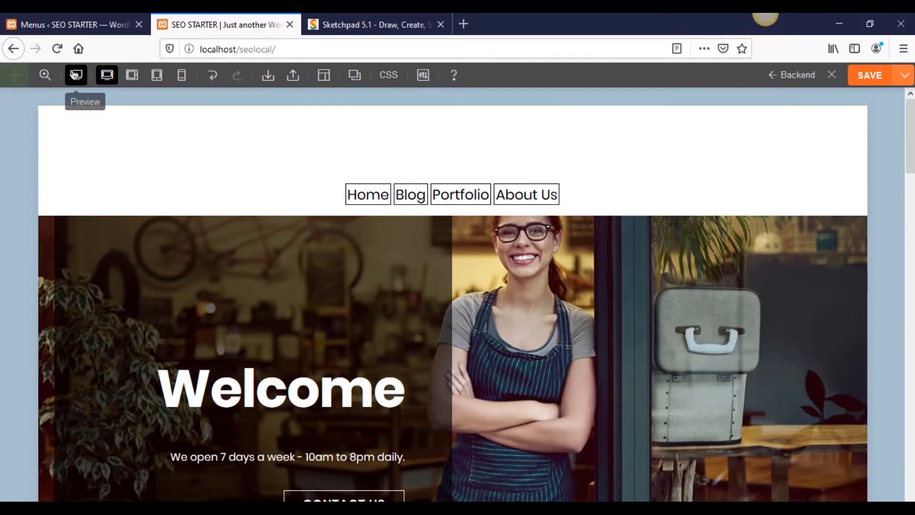
click(74, 74)
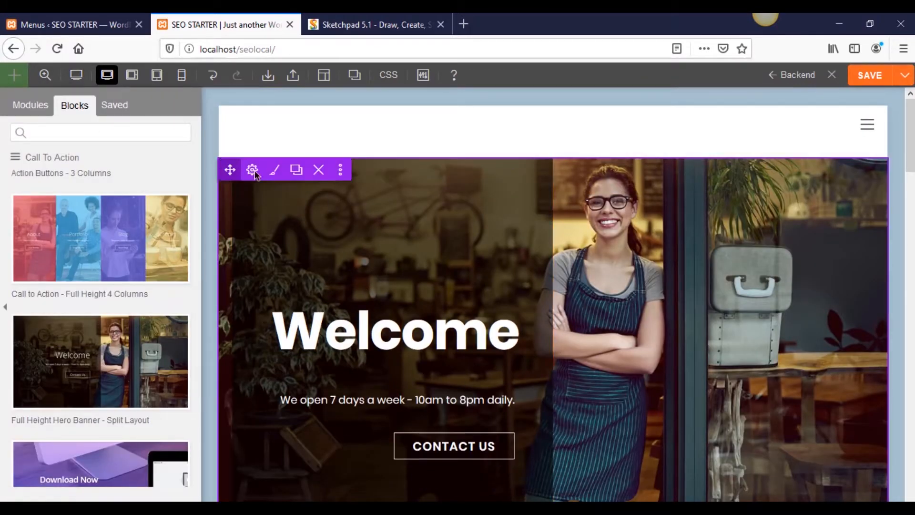
- Set the Welcome banner row's background type to Video and use production-ID-4522953.mp4 from the media library
mouse_move(255, 176)
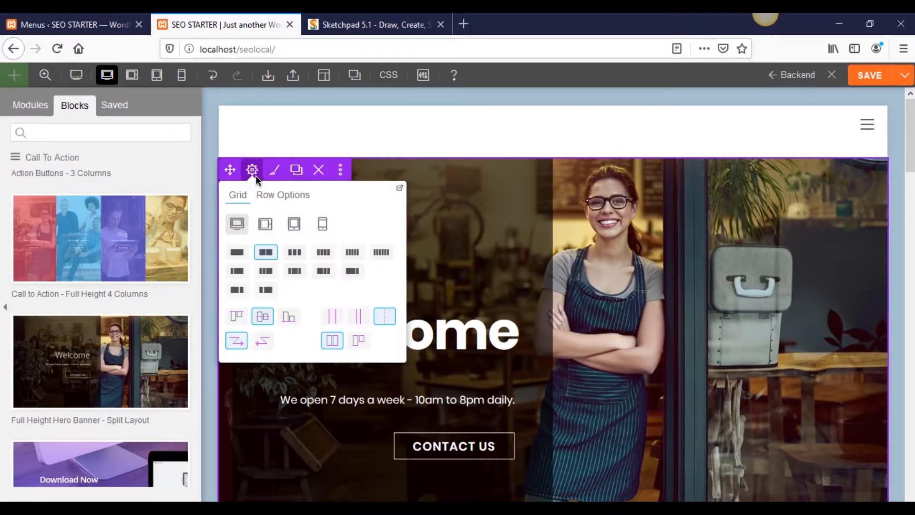
click(273, 194)
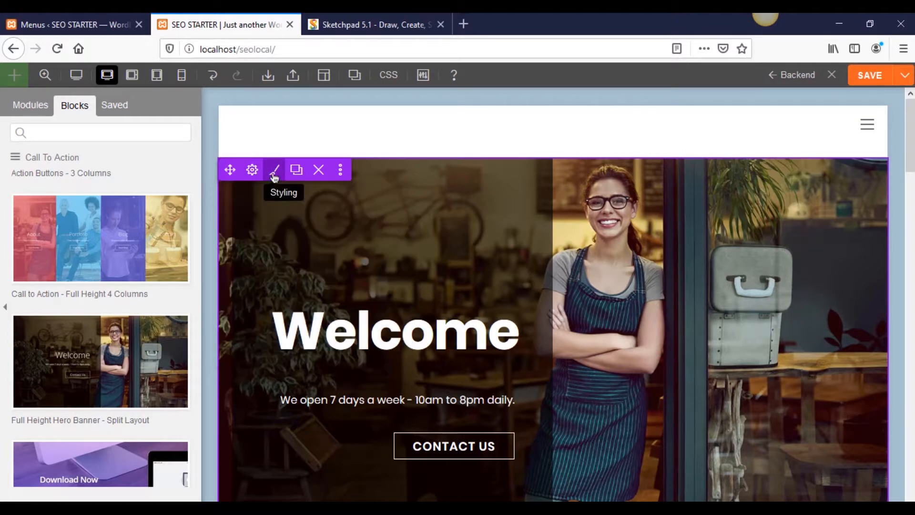
click(274, 176)
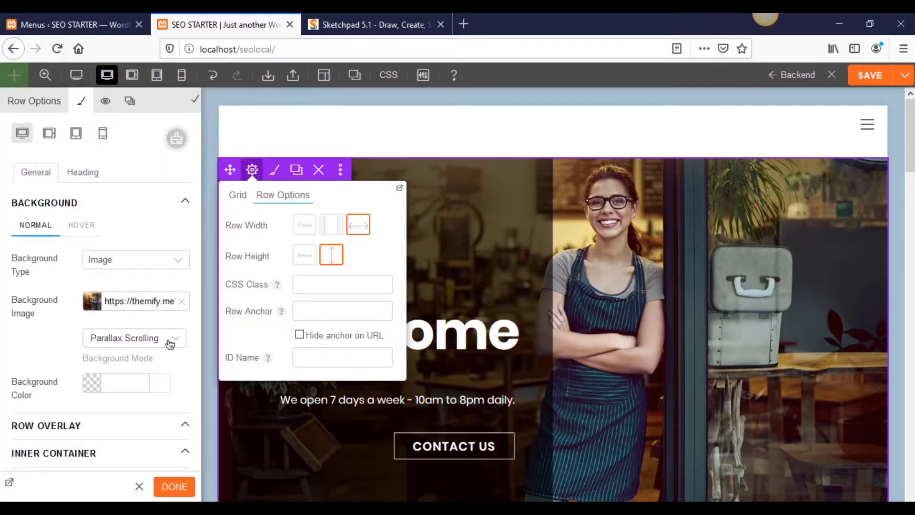
scroll(169, 345, down, 1)
click(146, 202)
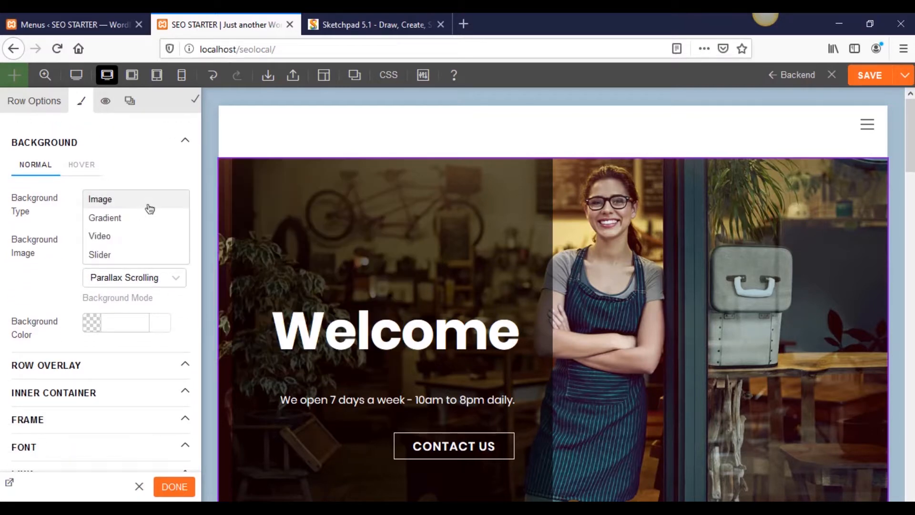
click(131, 238)
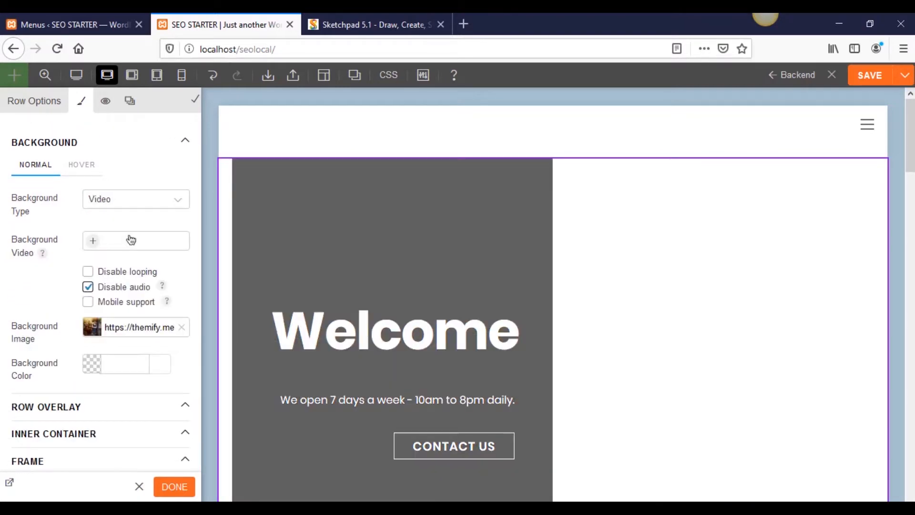
click(93, 242)
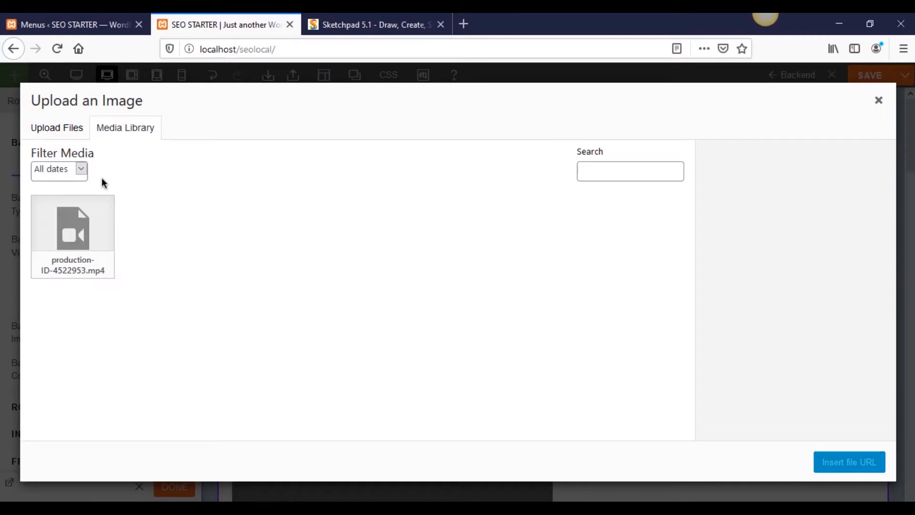
click(86, 228)
click(820, 461)
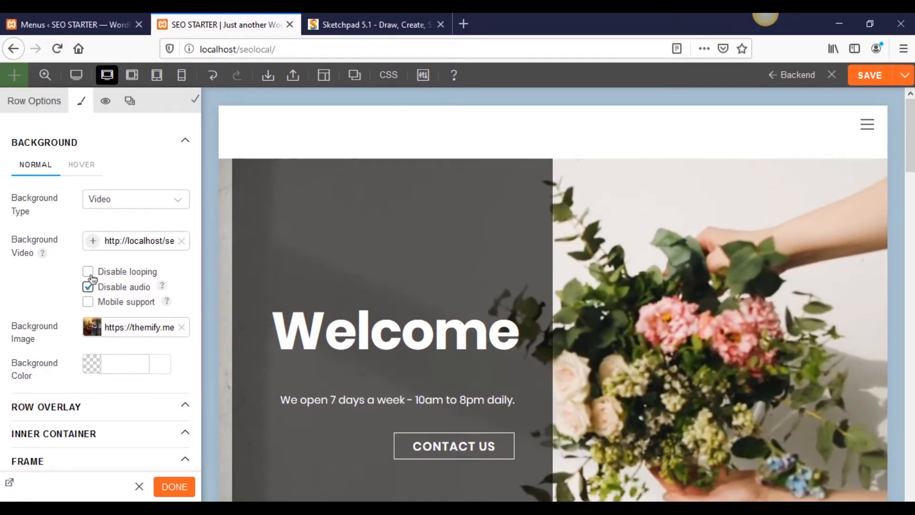
- Apply the Welcome row's video background with looping enabled and audio disabled, and save the page
click(90, 275)
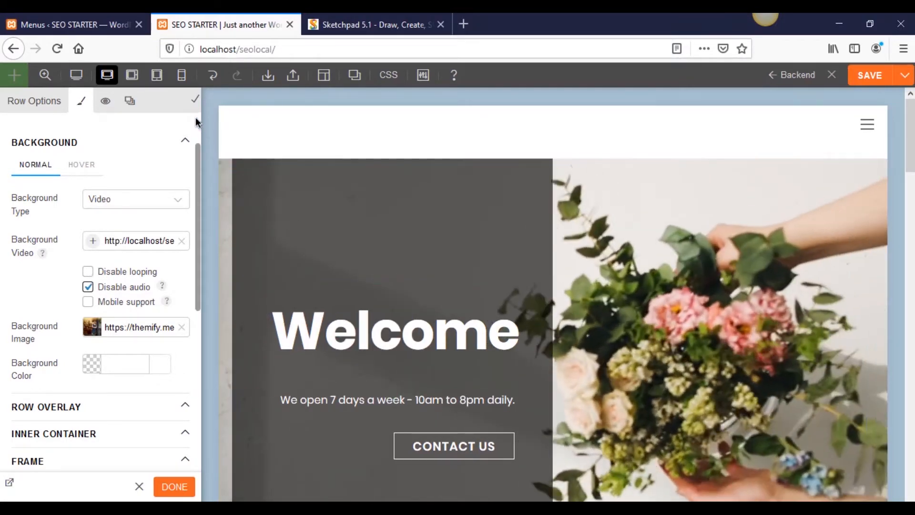
click(177, 486)
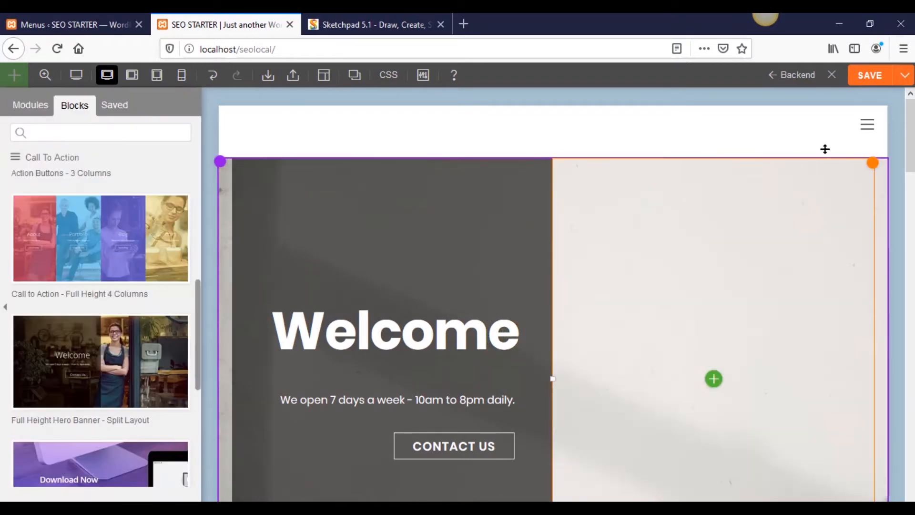
click(870, 76)
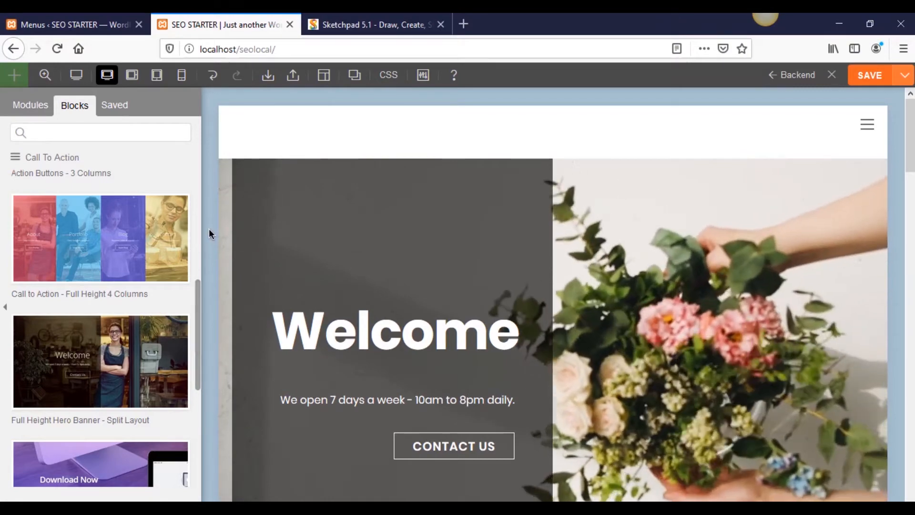
- Preview the homepage to examine how the Welcome row's background video fills the row, and return to editing
scroll(209, 232, down, 6)
scroll(210, 233, up, 6)
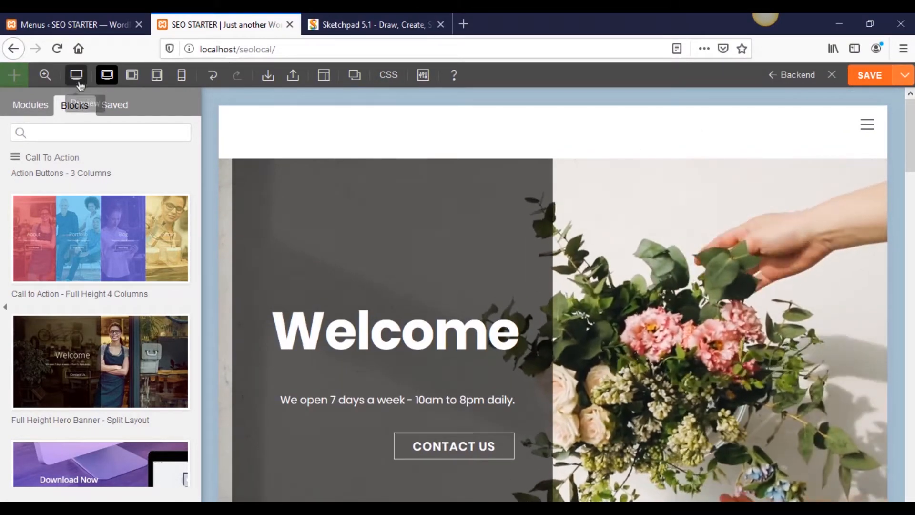
click(76, 75)
scroll(820, 261, down, 7)
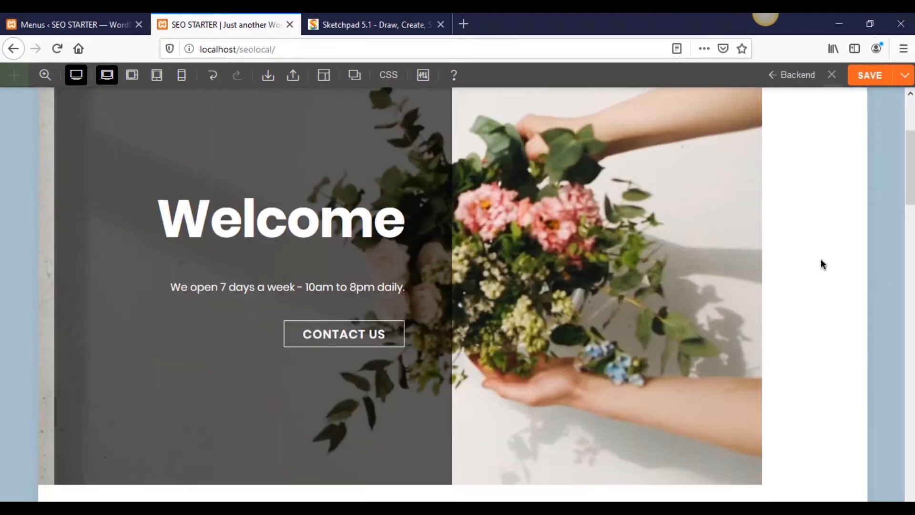
scroll(786, 265, up, 4)
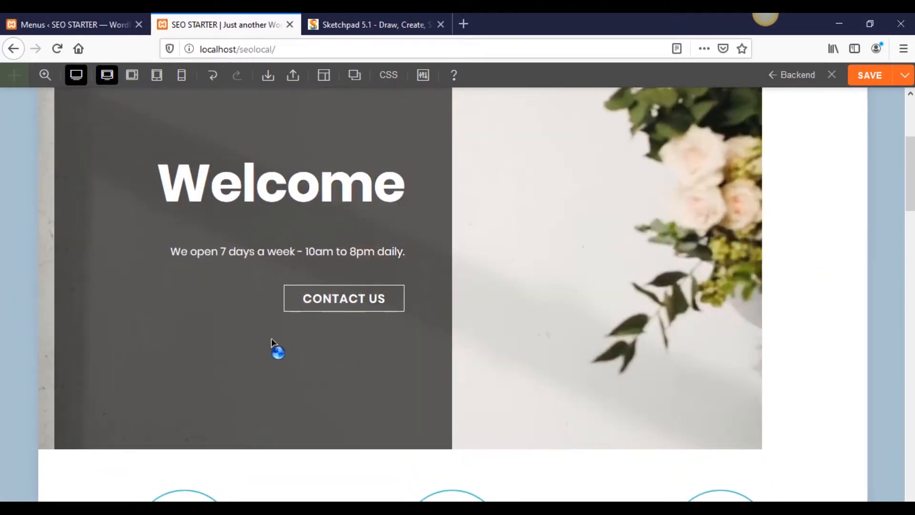
scroll(641, 351, down, 2)
scroll(658, 341, up, 3)
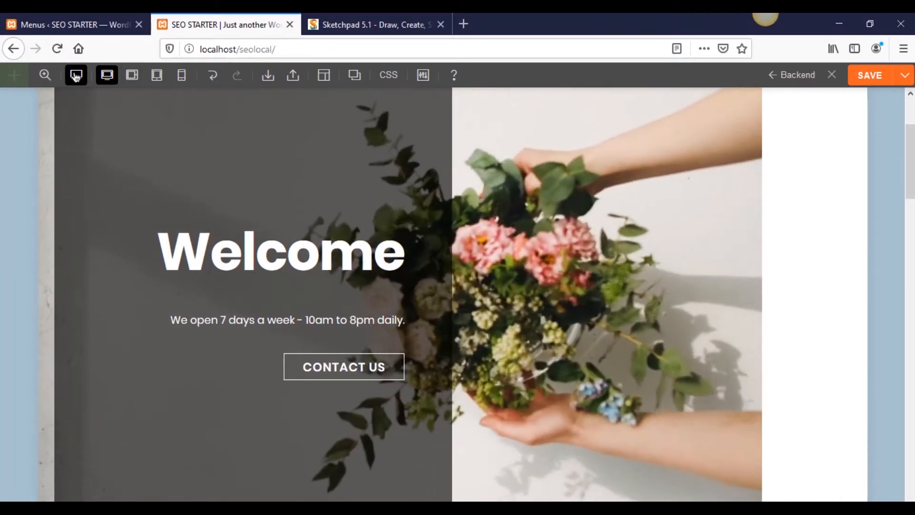
click(14, 74)
- Set the Welcome row's background color to #ffffff and apply the row styling
scroll(249, 204, up, 2)
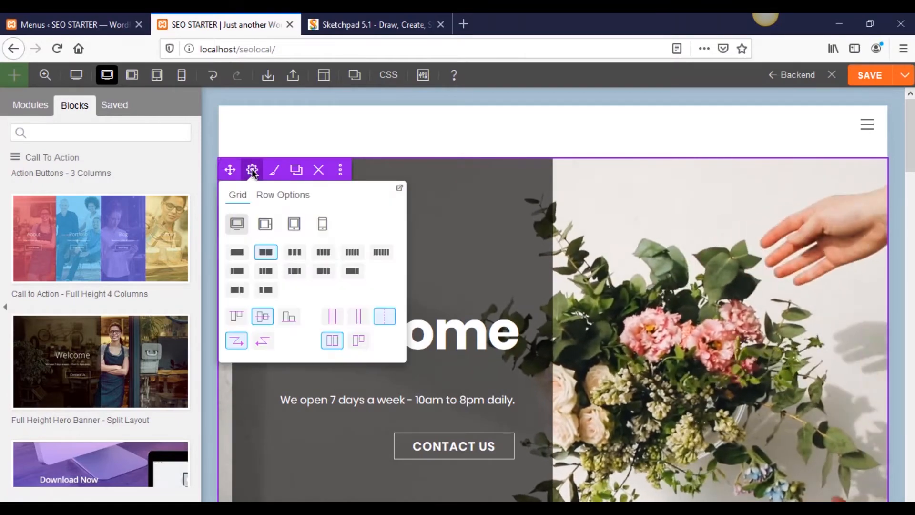
click(274, 172)
scroll(178, 275, down, 3)
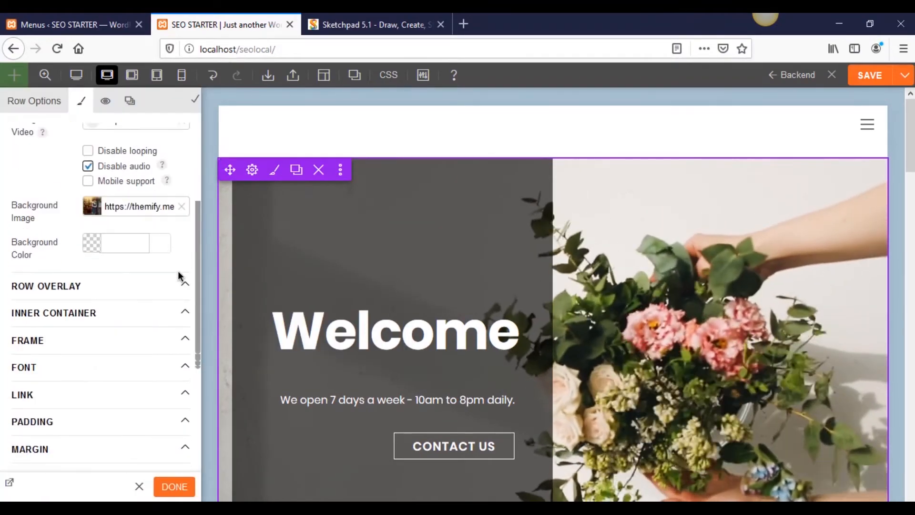
scroll(169, 281, up, 1)
scroll(167, 284, up, 1)
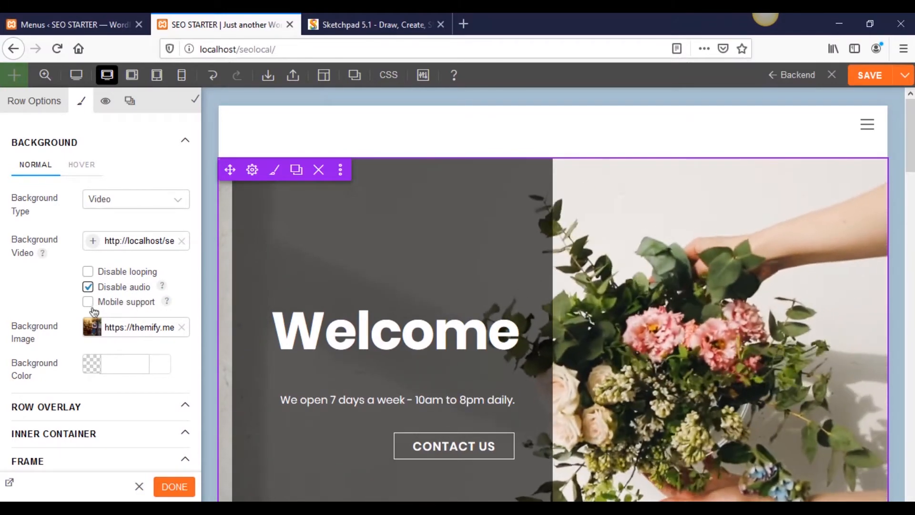
click(89, 360)
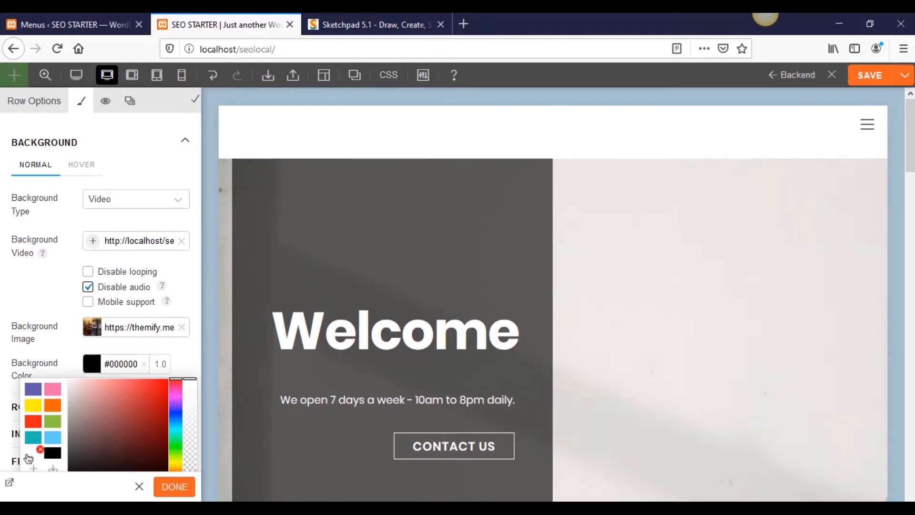
click(53, 299)
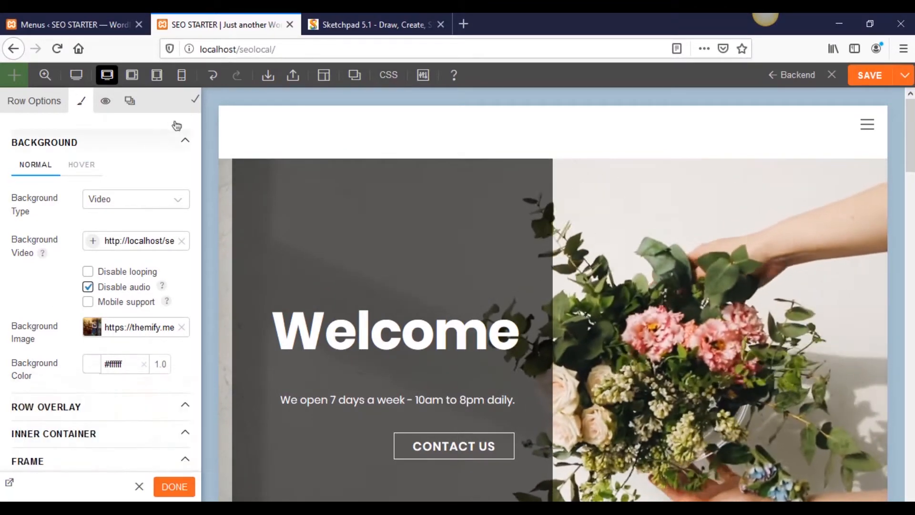
click(175, 489)
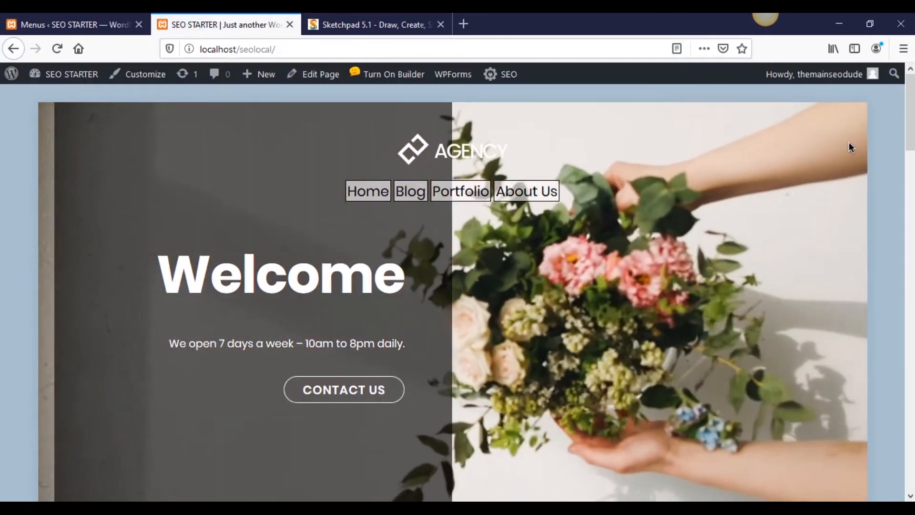
- Examine the homepage's boxed layout, the menu over the Welcome banner and the sticky menu bar over the lower sections
scroll(848, 143, down, 5)
scroll(847, 144, up, 5)
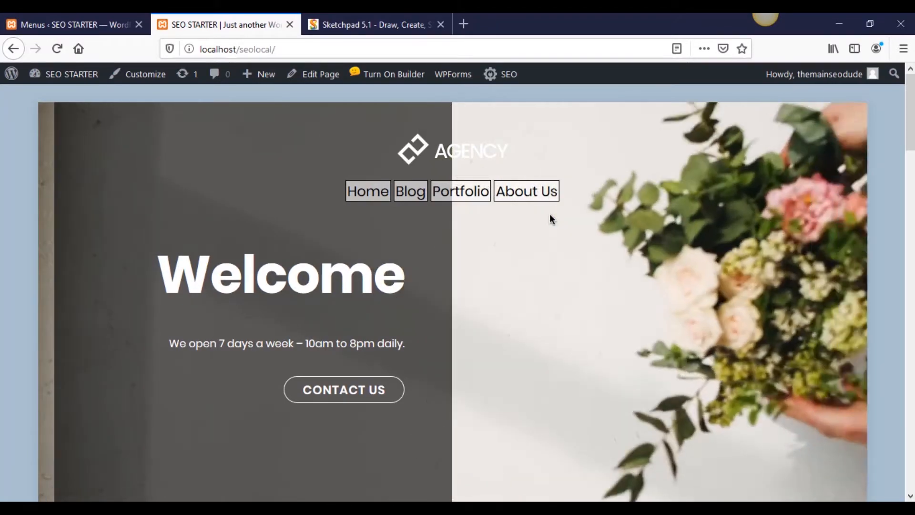
scroll(510, 282, down, 5)
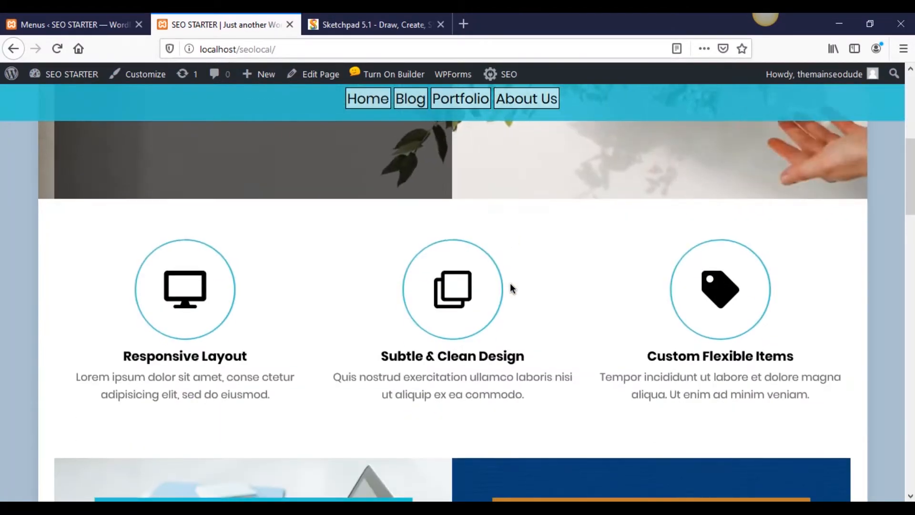
scroll(510, 289, down, 4)
scroll(506, 288, up, 12)
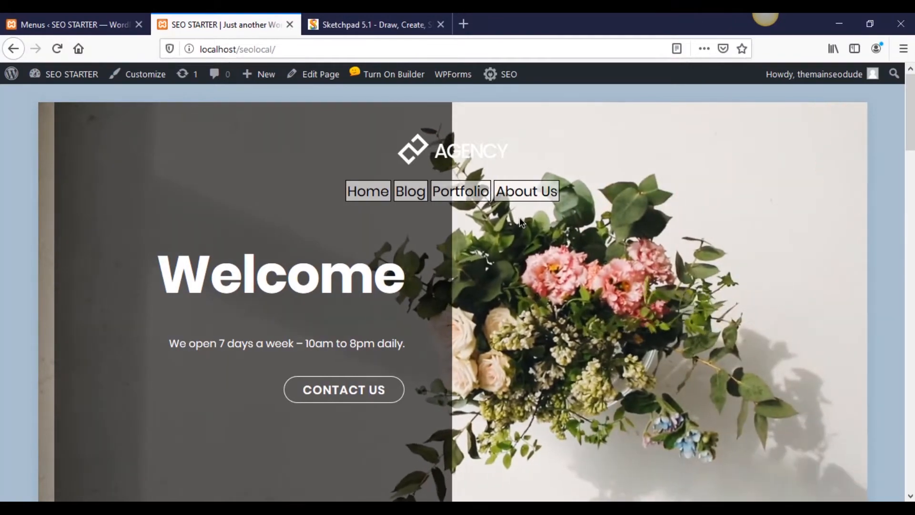
scroll(448, 151, down, 10)
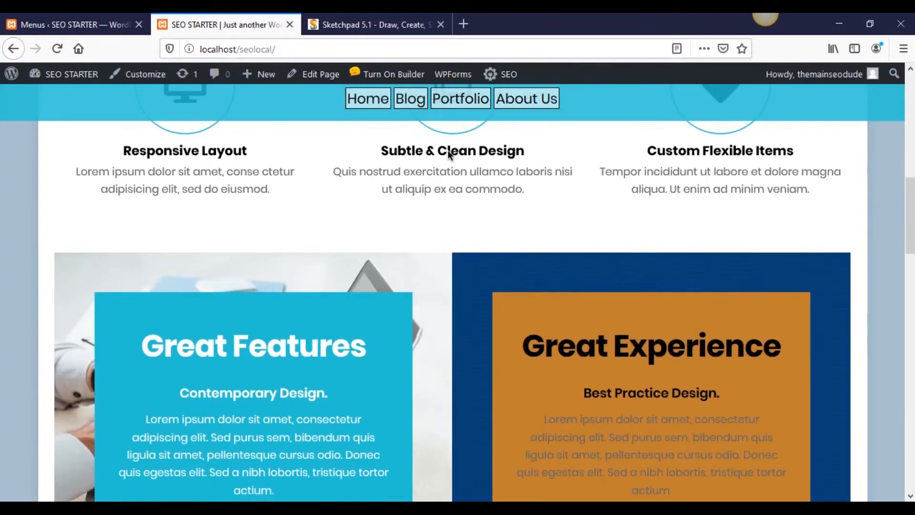
scroll(449, 162, up, 10)
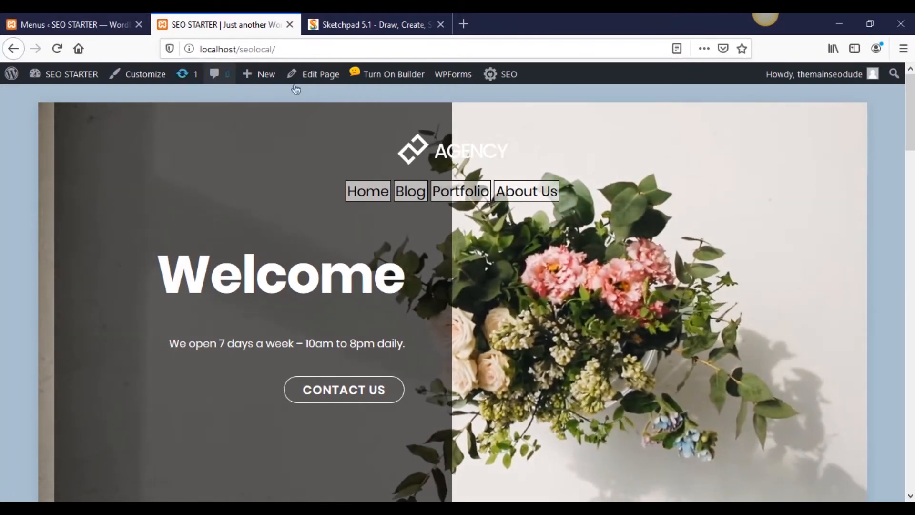
- Open the Home page's editor in a separate tab, taking the place of the Menus tab
right_click(316, 76)
click(368, 88)
click(334, 25)
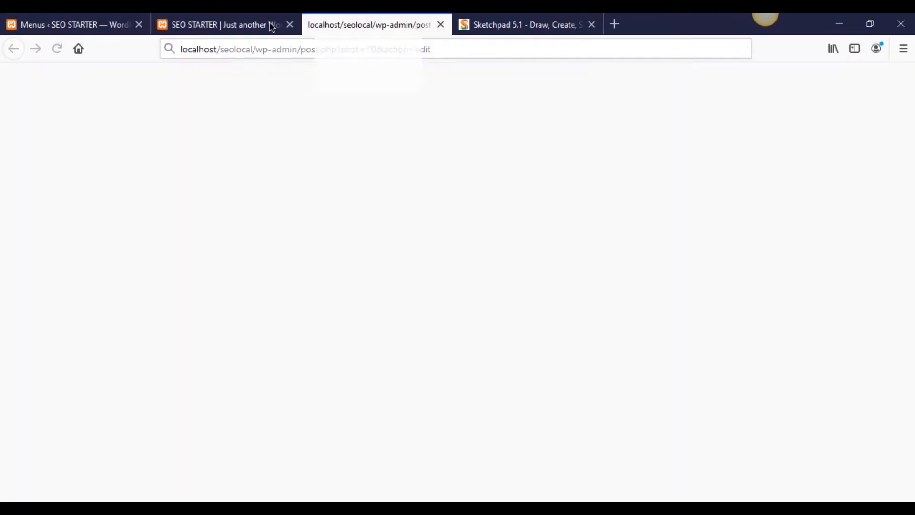
key(ctrl+Tab)
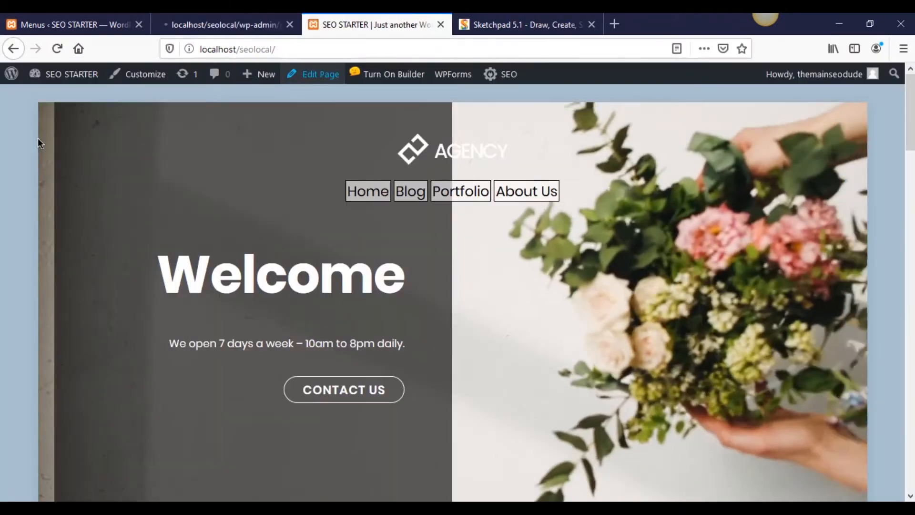
click(171, 19)
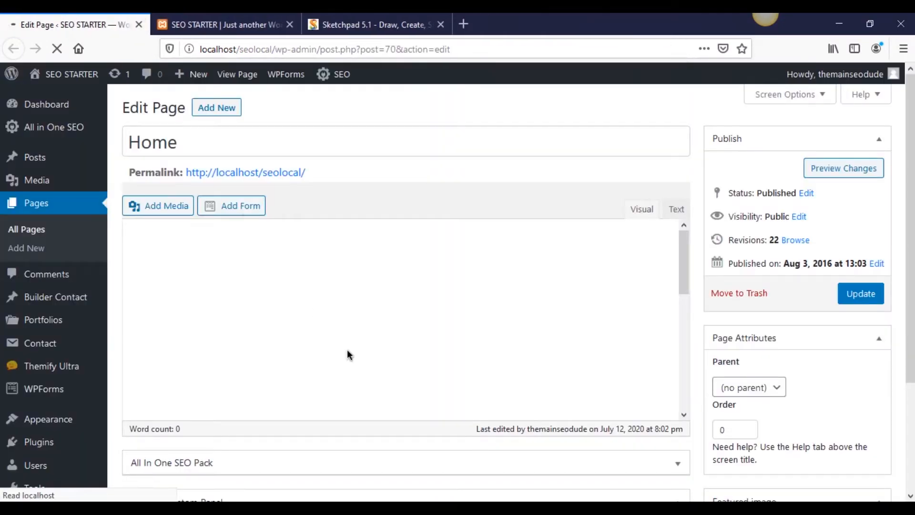
- Open the Home page's header appearance options and choose the Header Top Bar design
scroll(697, 309, down, 7)
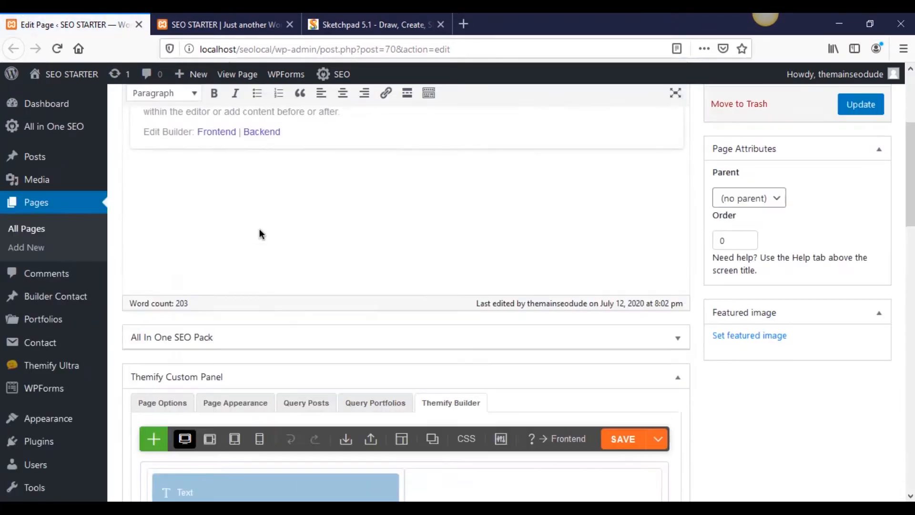
scroll(279, 350, down, 8)
scroll(266, 226, up, 5)
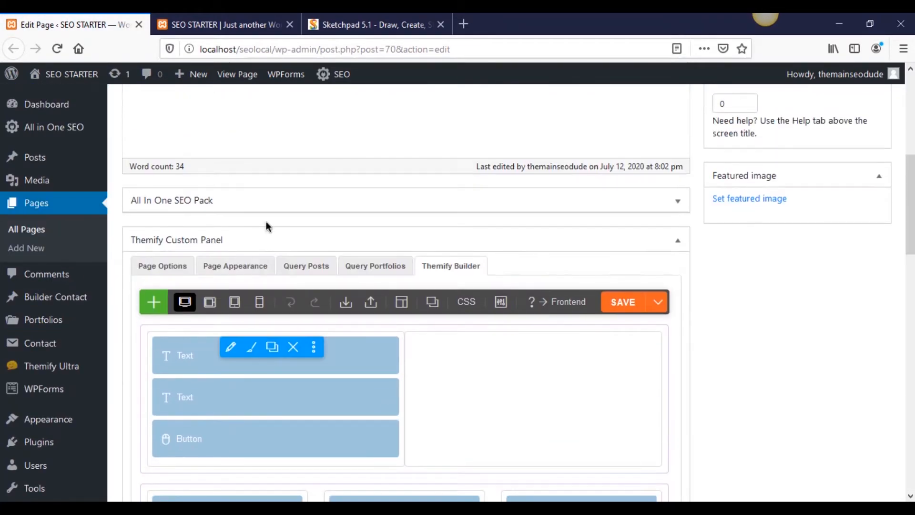
click(265, 271)
scroll(271, 351, down, 3)
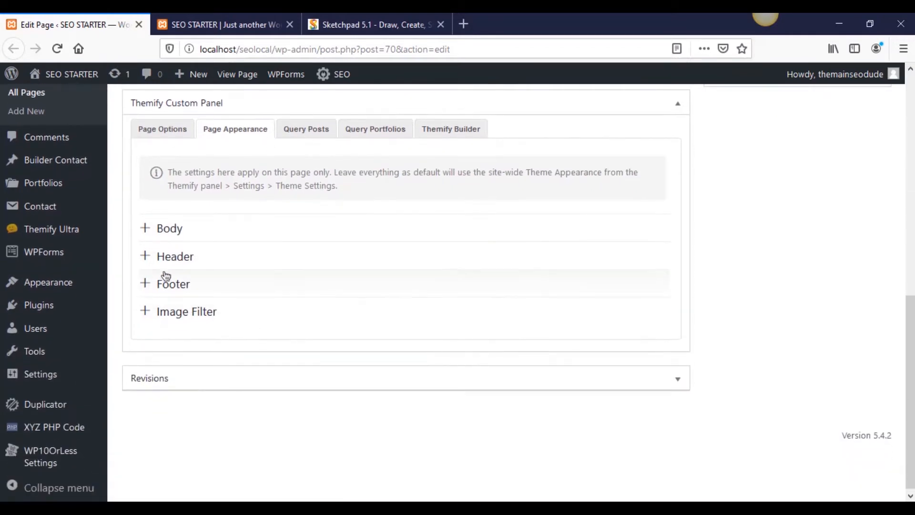
click(152, 259)
scroll(221, 299, down, 2)
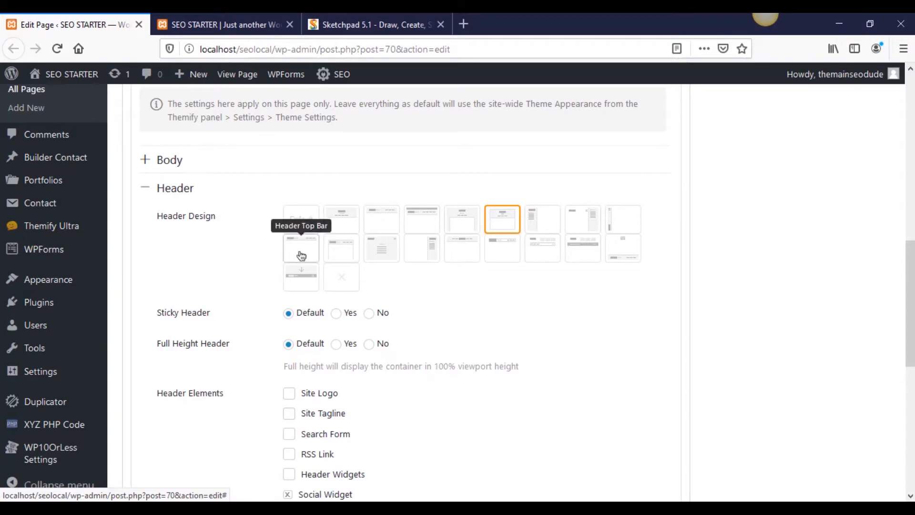
- Review the remaining header options and update the Home page
scroll(849, 228, up, 10)
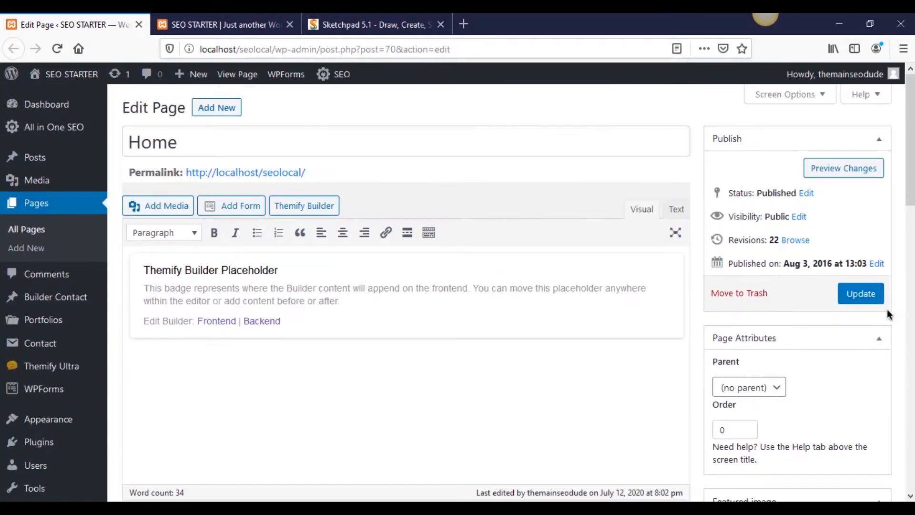
scroll(882, 316, down, 12)
scroll(810, 336, up, 10)
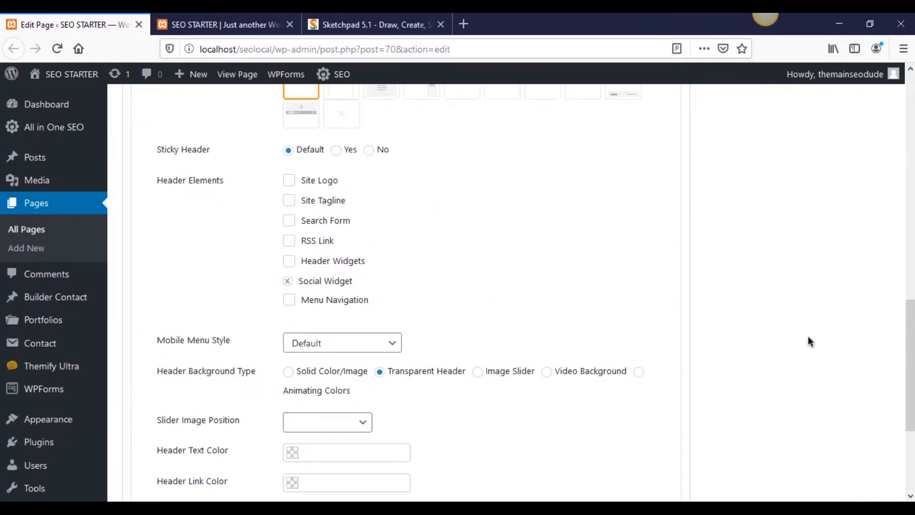
click(875, 247)
- Examine how the homepage's logo and menu header sits over the Welcome banner and the sections below it
key(ctrl+Tab)
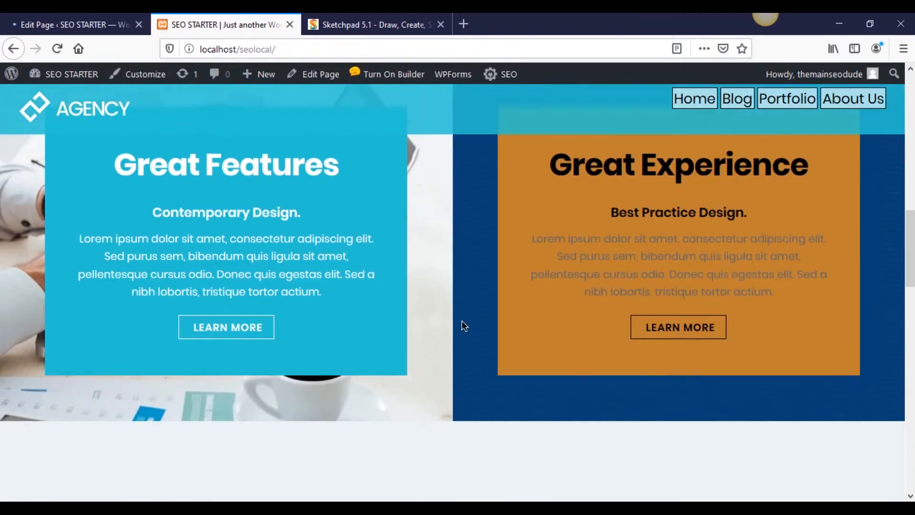
scroll(461, 323, down, 1)
scroll(460, 323, up, 1)
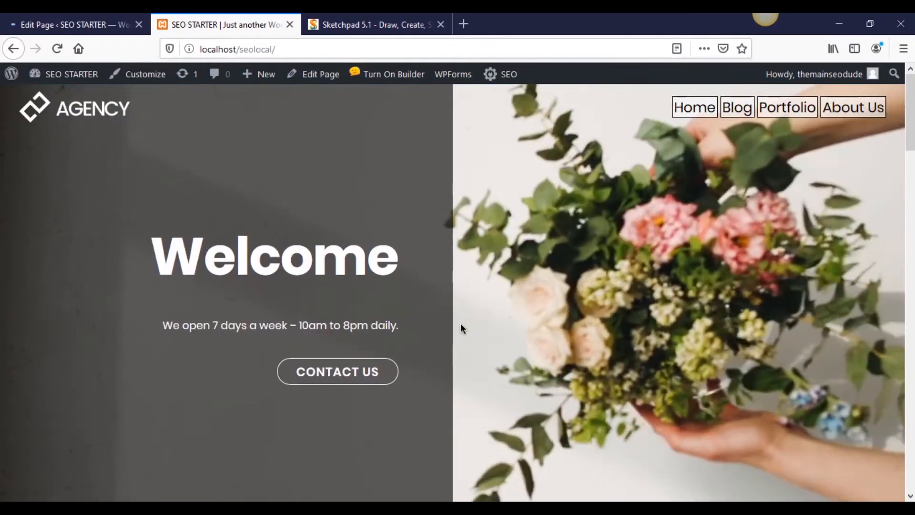
scroll(461, 323, down, 3)
scroll(458, 327, up, 3)
scroll(457, 327, down, 1)
scroll(456, 329, up, 1)
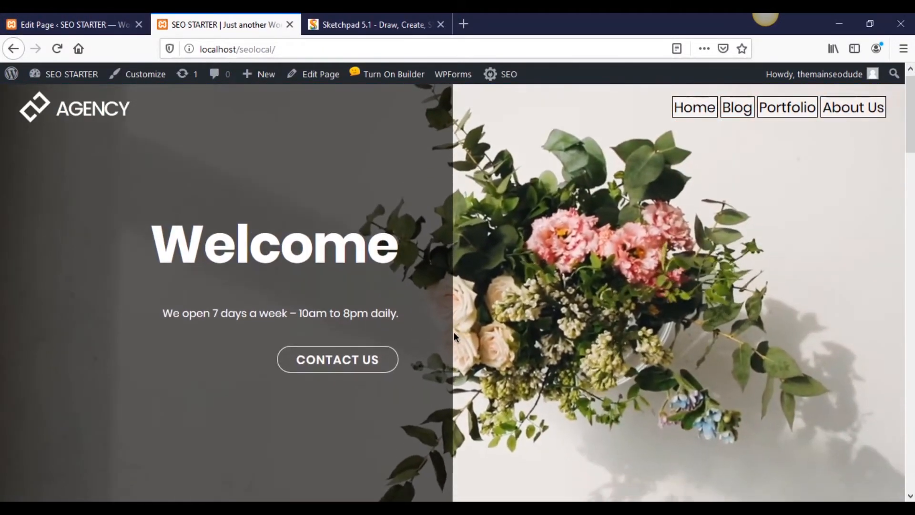
scroll(451, 331, down, 5)
scroll(445, 330, up, 5)
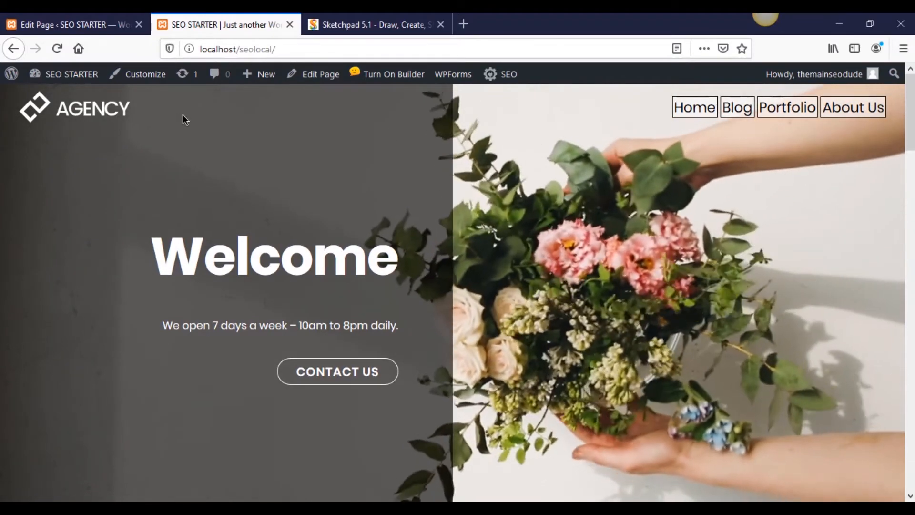
- Inspect the homepage header in the browser's developer tools and select the div#headerwrap element to review its style rules
right_click(182, 114)
right_click(144, 109)
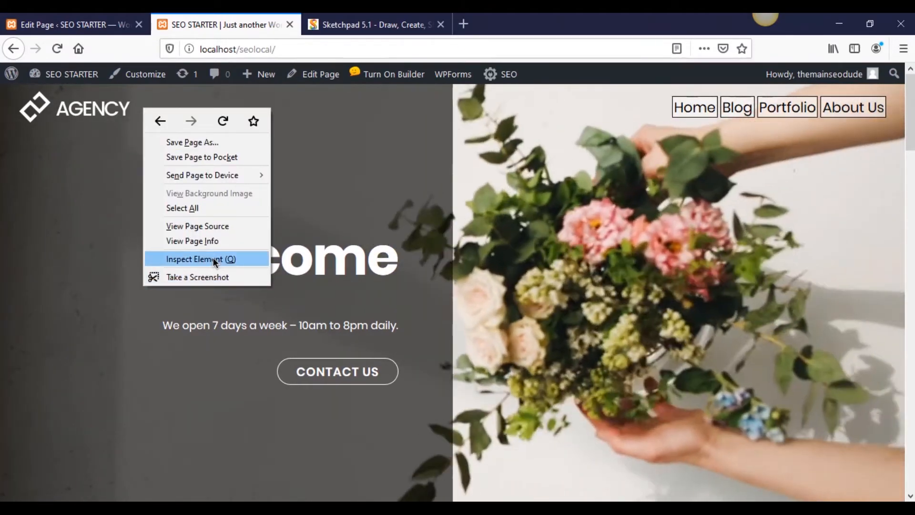
click(212, 259)
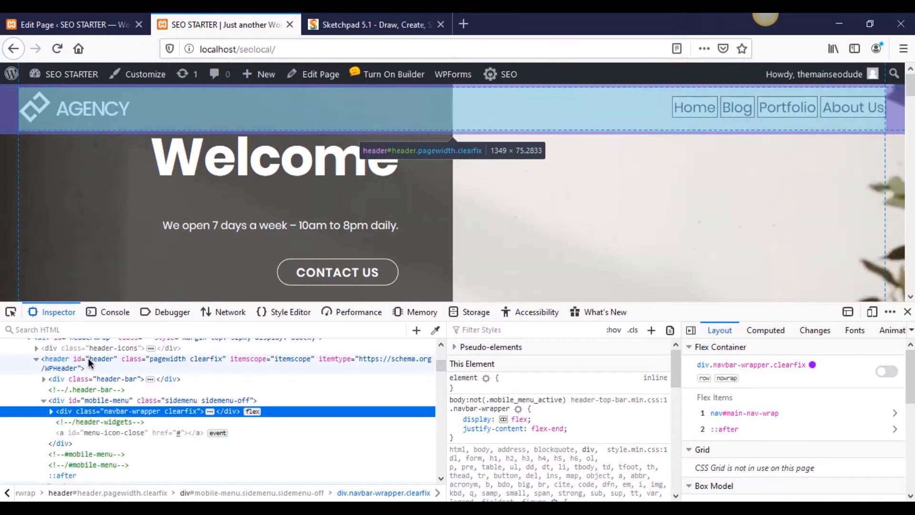
scroll(90, 362, up, 5)
scroll(110, 428, down, 2)
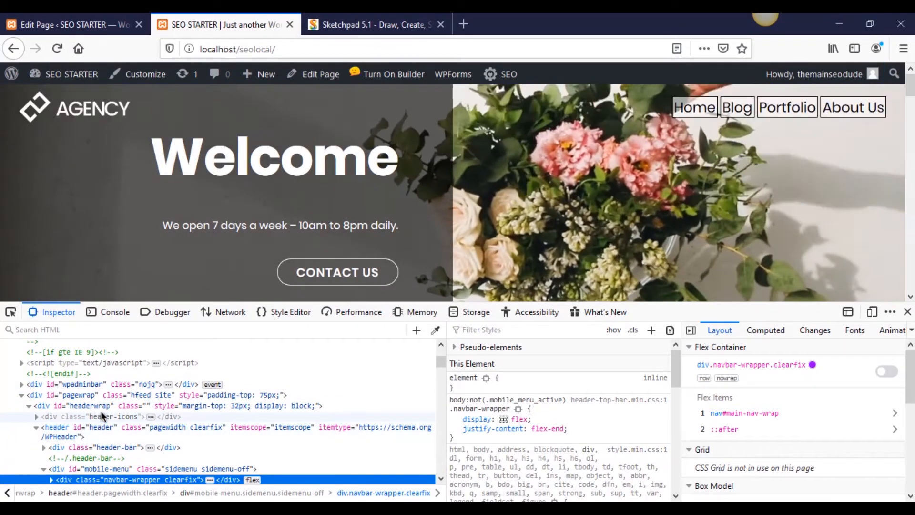
click(413, 408)
scroll(545, 408, down, 3)
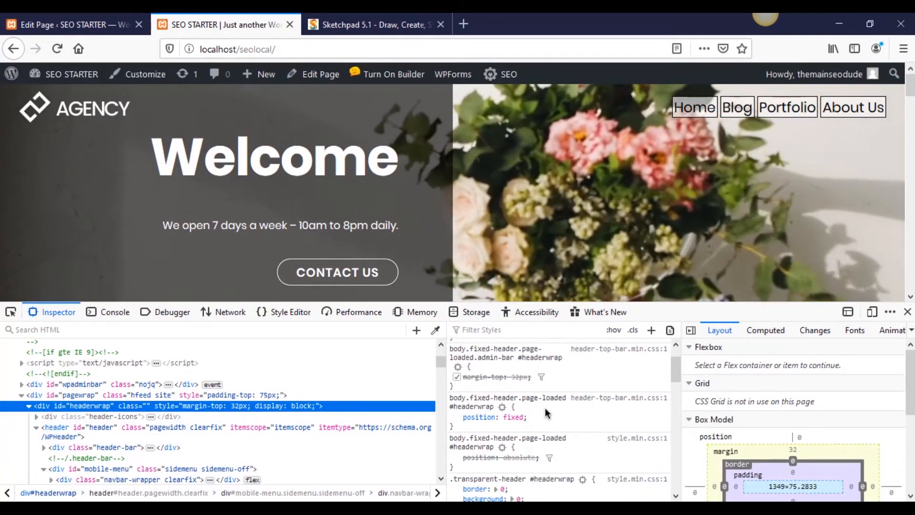
scroll(545, 409, up, 3)
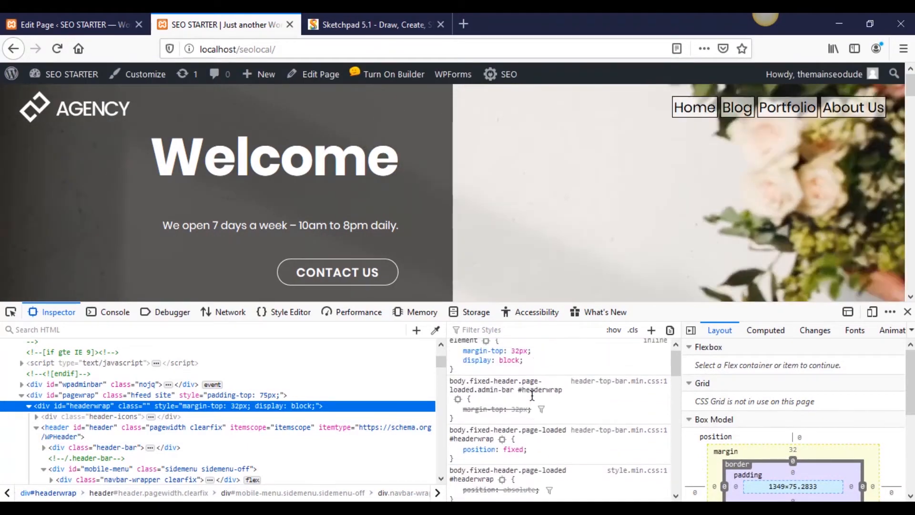
scroll(531, 396, up, 3)
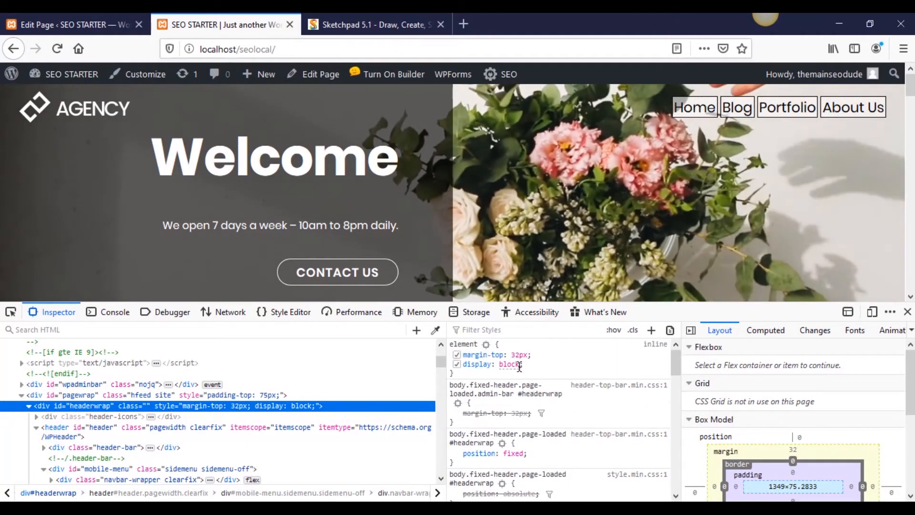
- Add a background-color property to the inline style of the div#headerwrap element
key(Return)
text(backg)
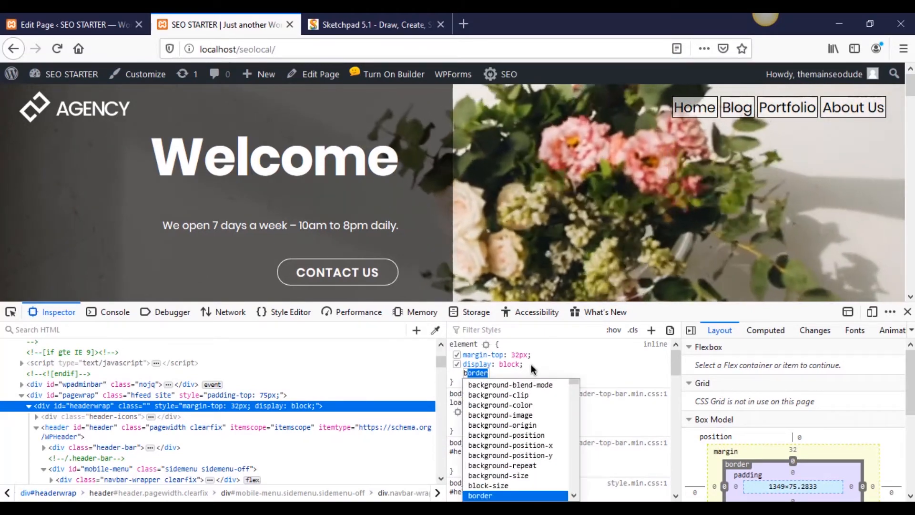
key(Down)
key(Down)
key(Down)
key(Down)
key(Return)
- Set the header wrapper's background-color to blue and close the inspector
key(Down)
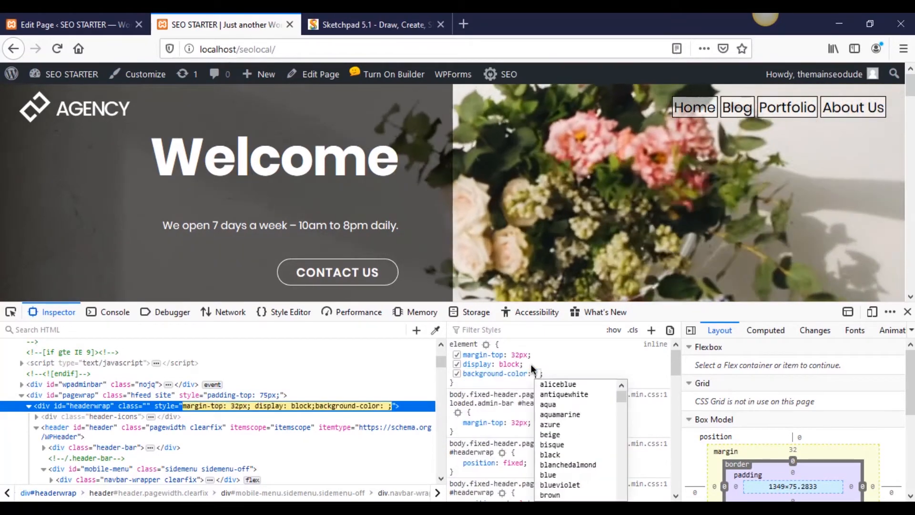
key(Down)
key(Down)
key(Down)
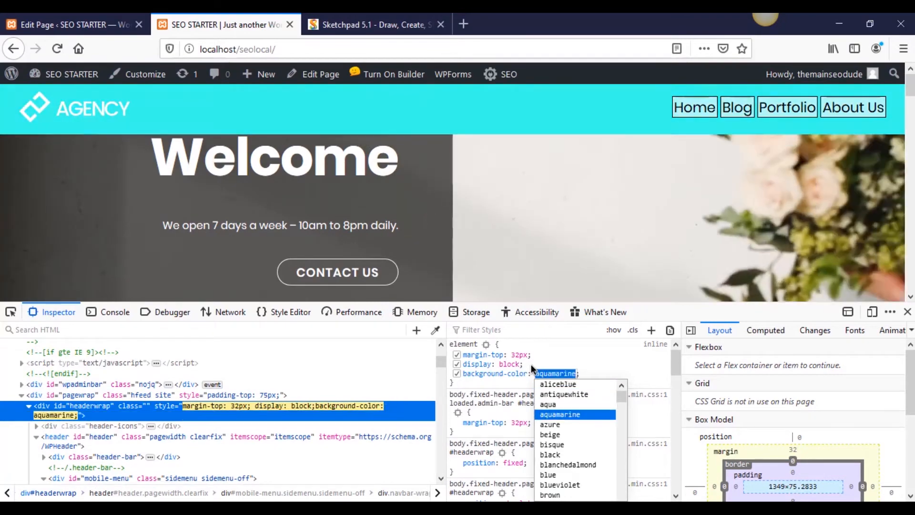
key(Down)
key(Down)
key(Down)
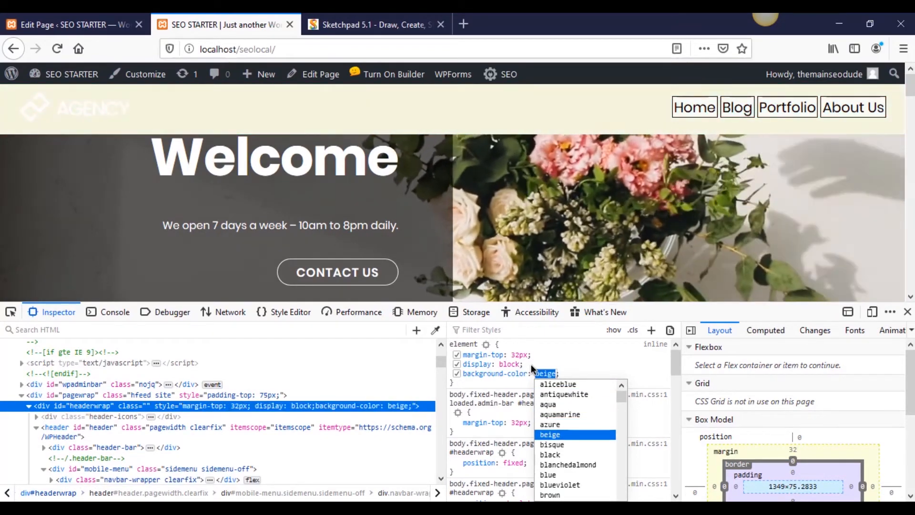
key(Down)
key(Down)
key(Down)
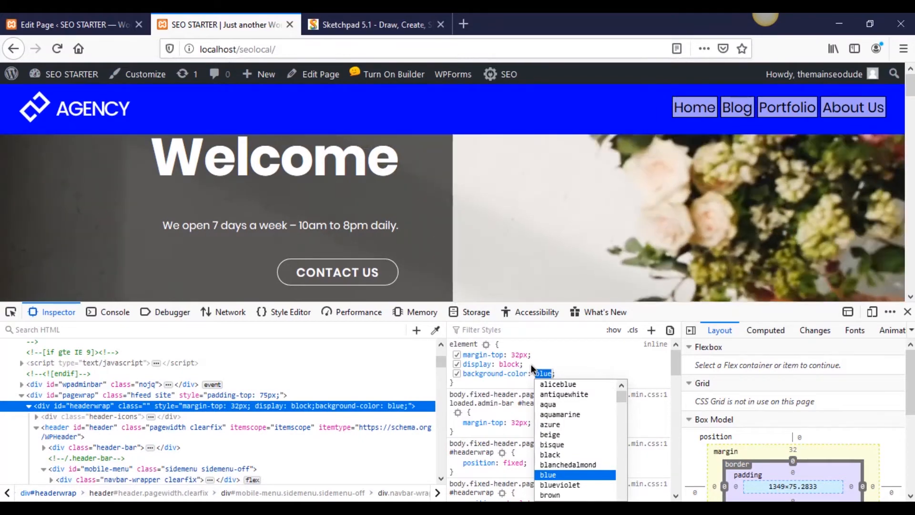
key(Return)
click(906, 312)
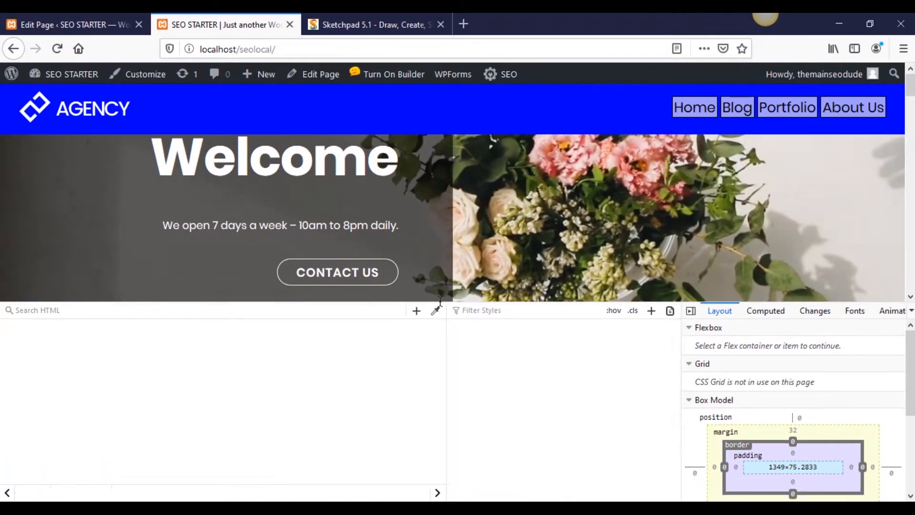
- Examine how the blue header looks above the Welcome banner and the feature sections of the homepage
scroll(386, 295, down, 3)
scroll(379, 298, up, 1)
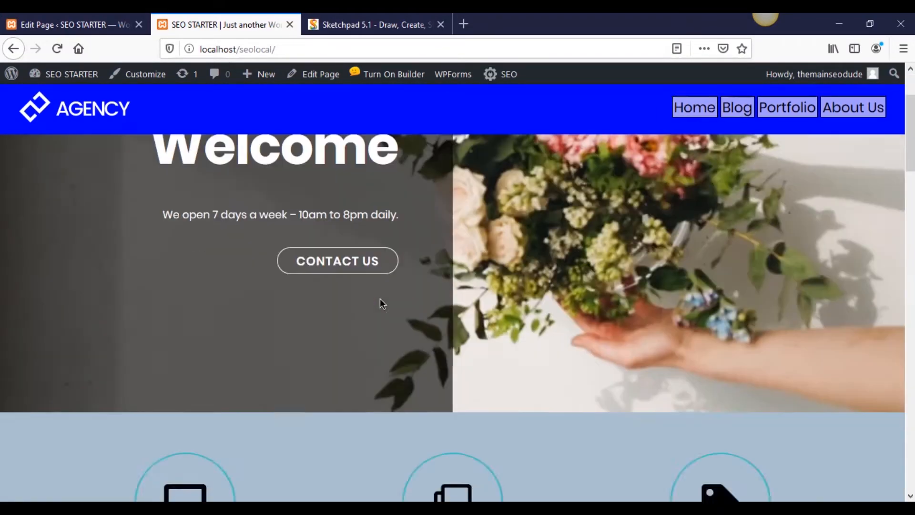
scroll(378, 298, down, 8)
scroll(378, 299, up, 10)
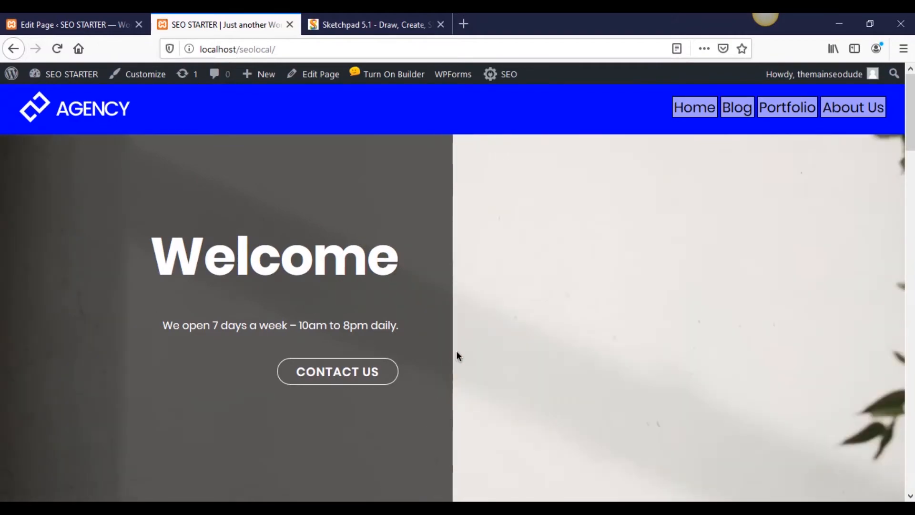
scroll(480, 337, down, 8)
scroll(480, 337, up, 6)
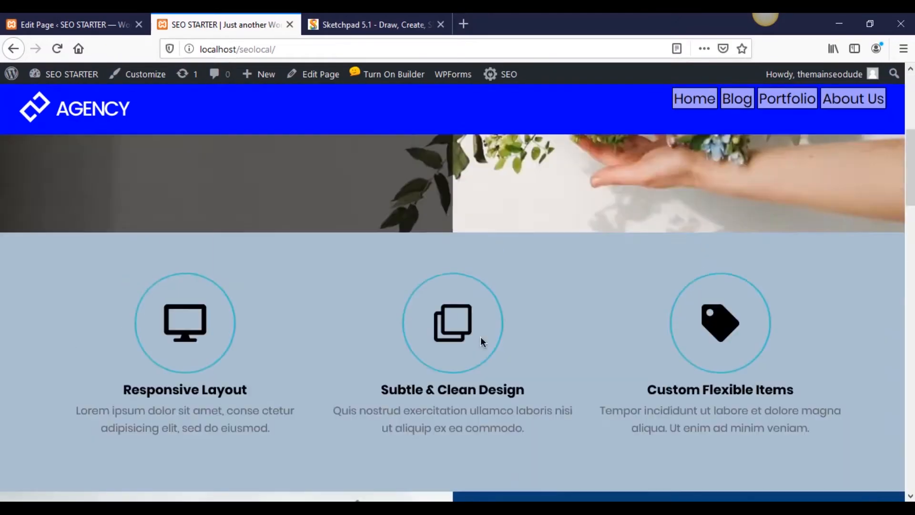
scroll(478, 336, up, 3)
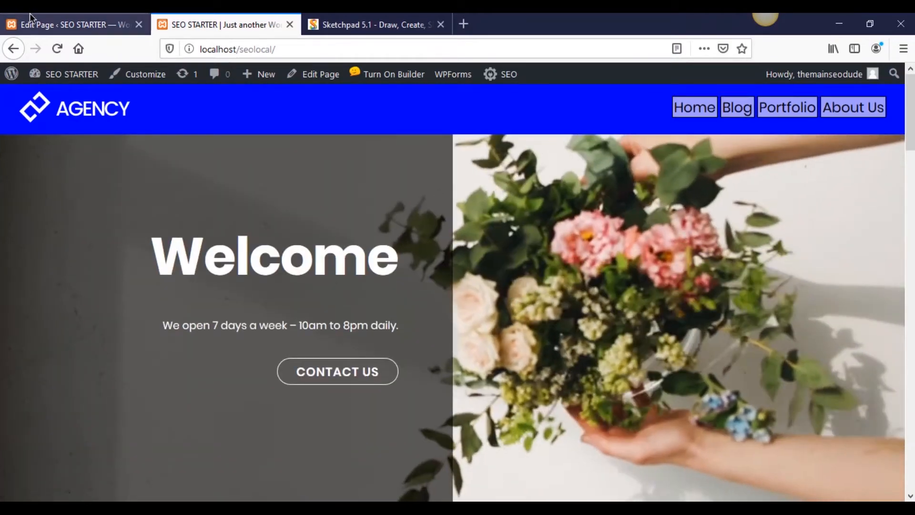
- Try the header design that centres the logo above the menu for this page, update it, and check the result on the homepage
click(30, 24)
scroll(343, 324, down, 10)
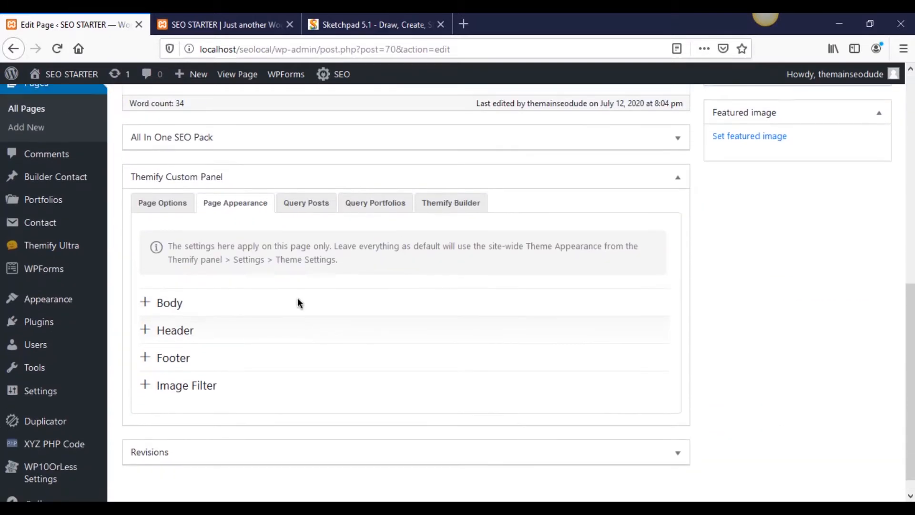
scroll(300, 302, up, 2)
scroll(235, 374, down, 5)
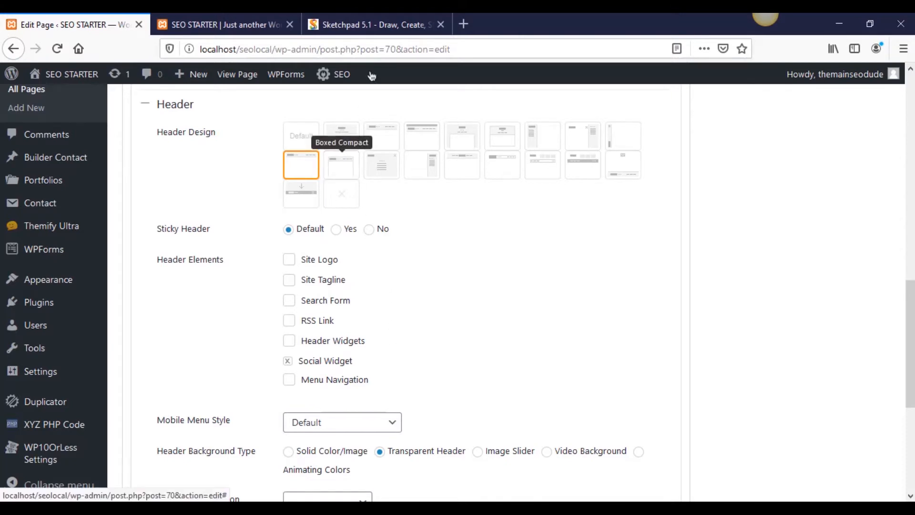
click(342, 134)
scroll(858, 296, up, 12)
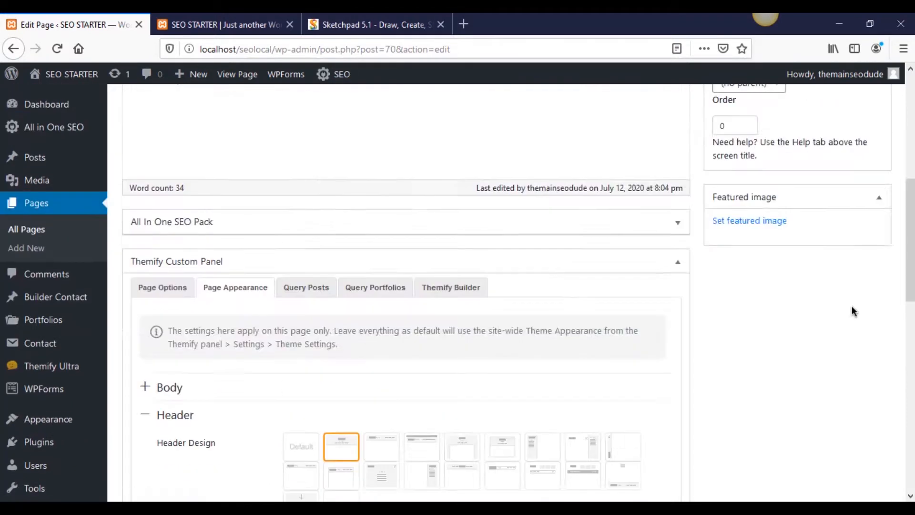
click(157, 20)
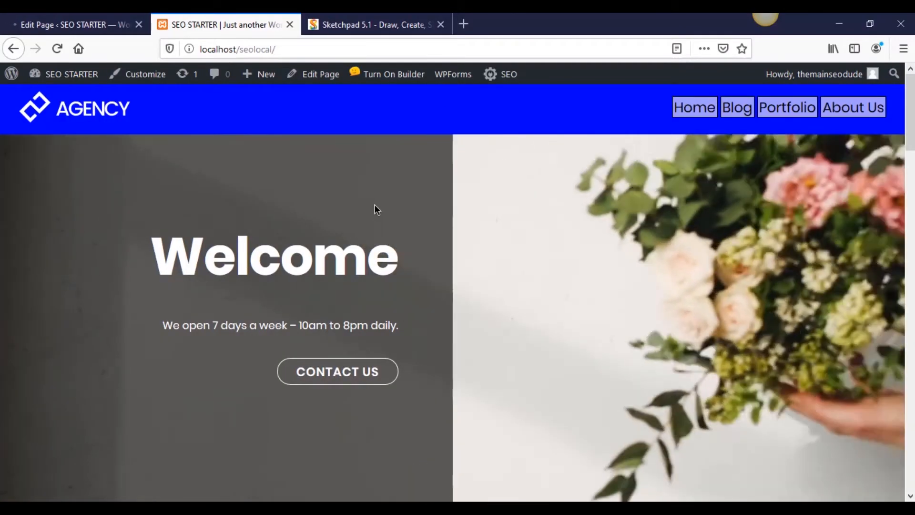
scroll(230, 289, down, 5)
scroll(230, 290, up, 5)
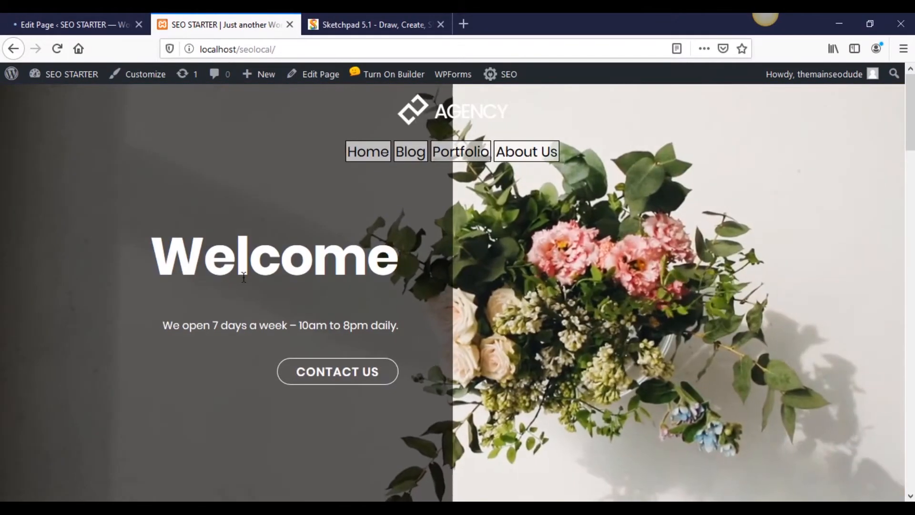
- Set the page's header design to the one with the logo between the menu links, update the page, and reload the homepage to check it
click(114, 19)
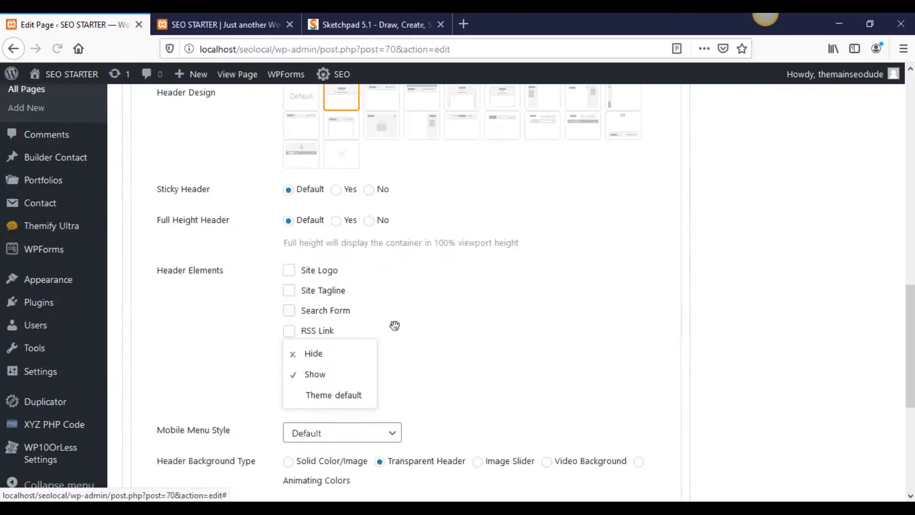
scroll(505, 344, down, 2)
scroll(505, 344, up, 4)
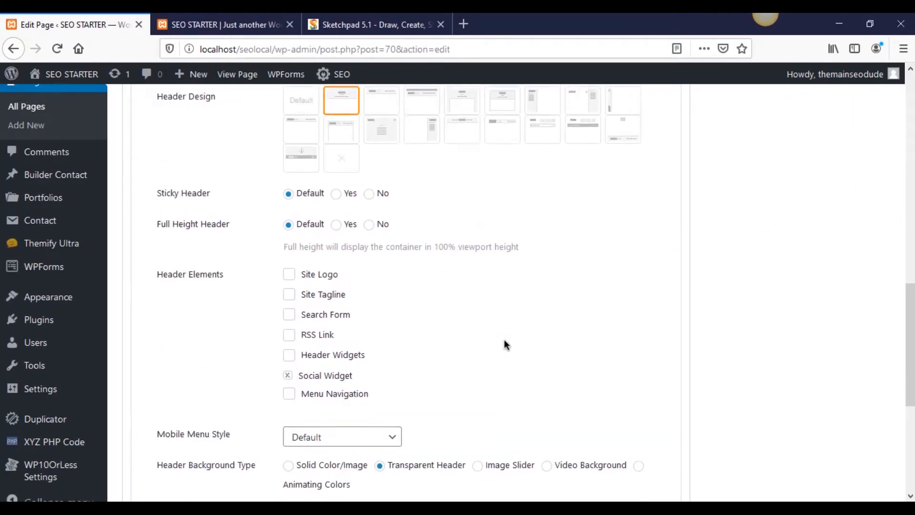
click(462, 317)
scroll(874, 369, up, 10)
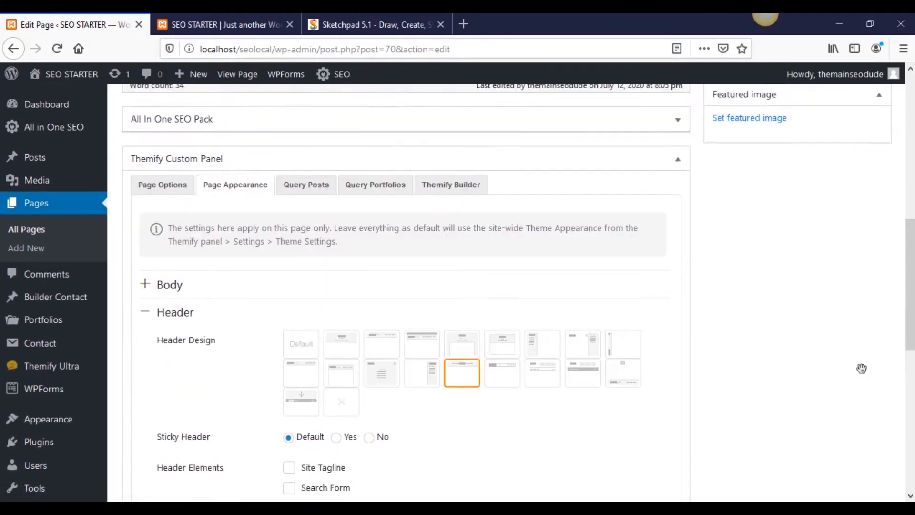
click(238, 17)
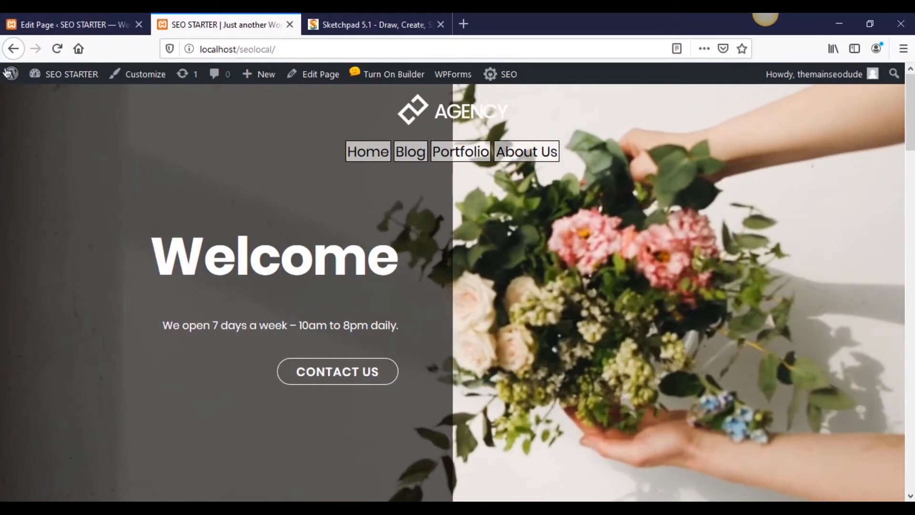
click(56, 24)
click(155, 18)
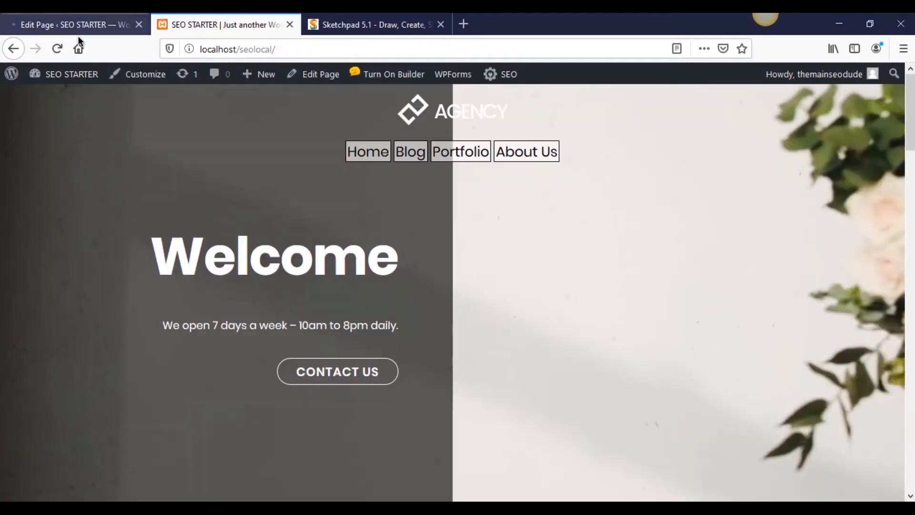
click(57, 47)
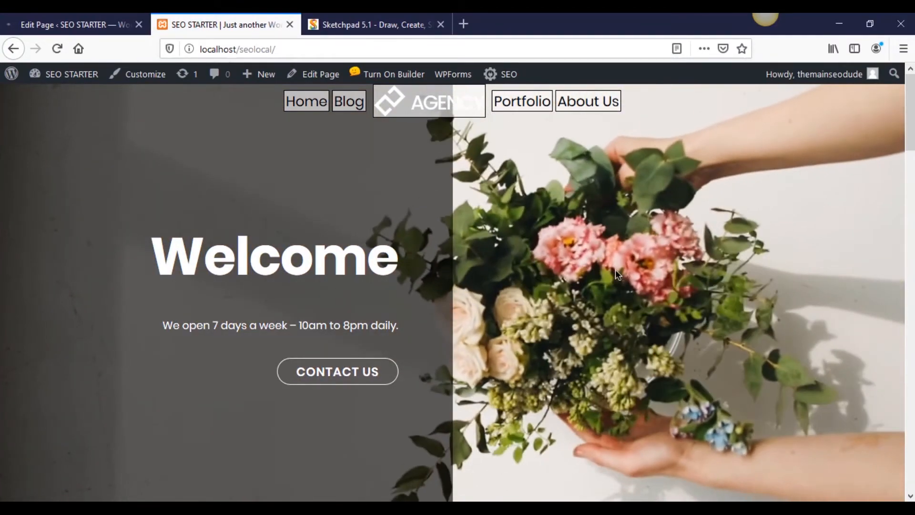
scroll(445, 285, down, 5)
scroll(444, 285, up, 5)
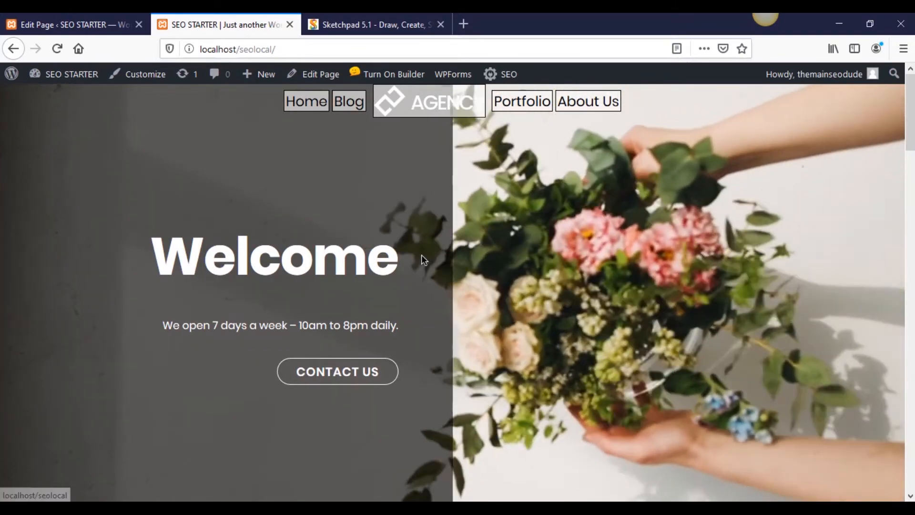
- Turn on the page builder for the homepage and filter the ready-made blocks to the Contact category
scroll(422, 258, down, 10)
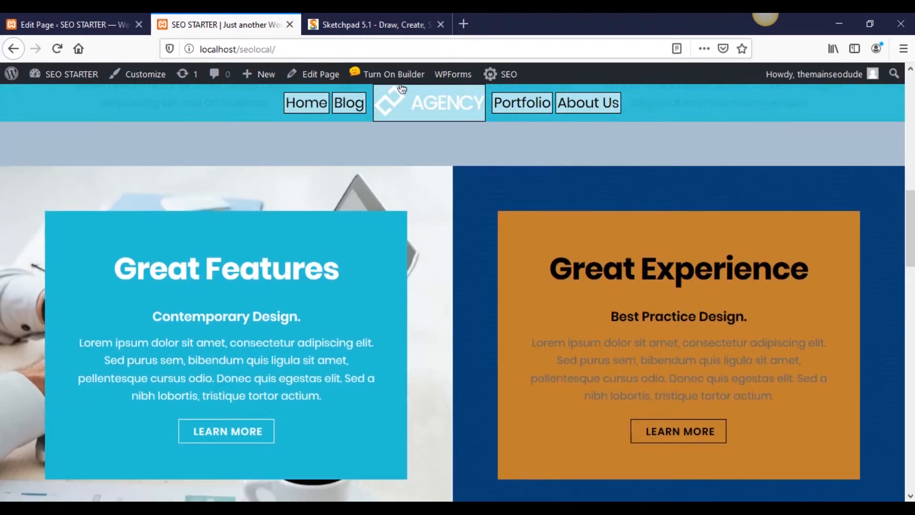
scroll(466, 263, up, 10)
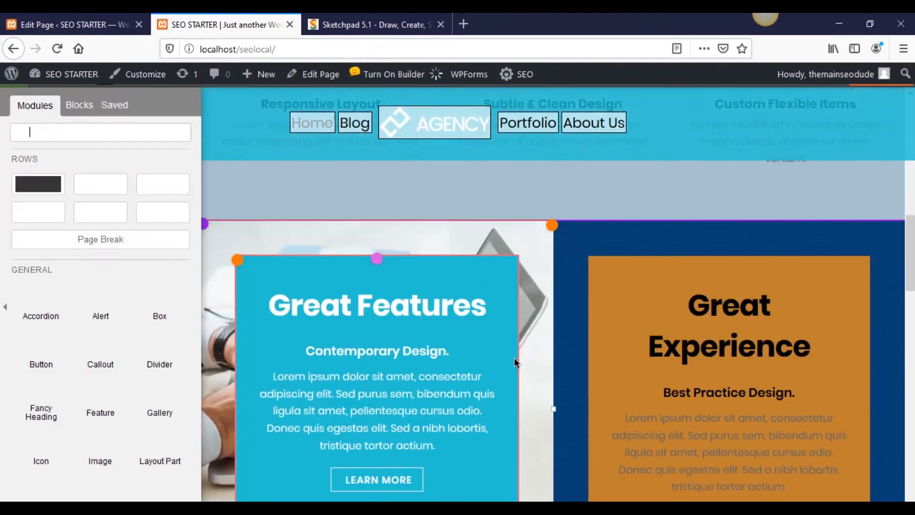
scroll(514, 362, up, 8)
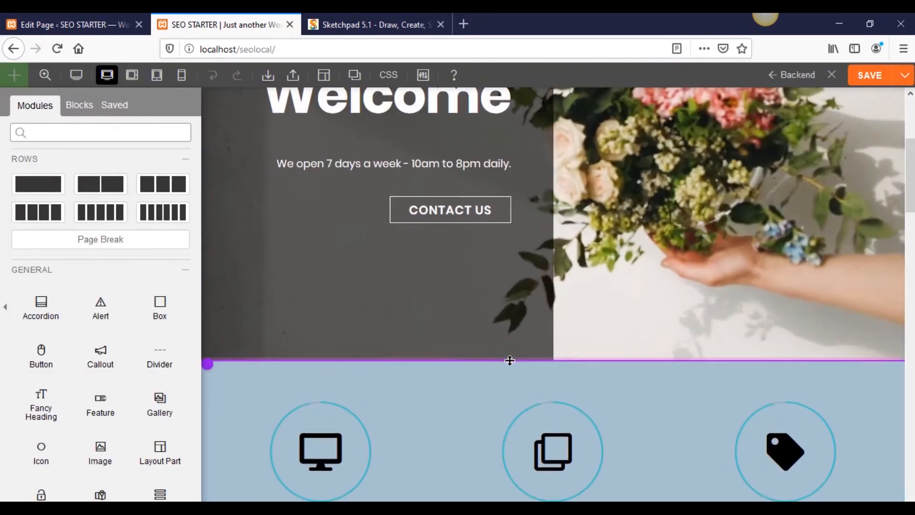
scroll(510, 360, down, 3)
click(70, 110)
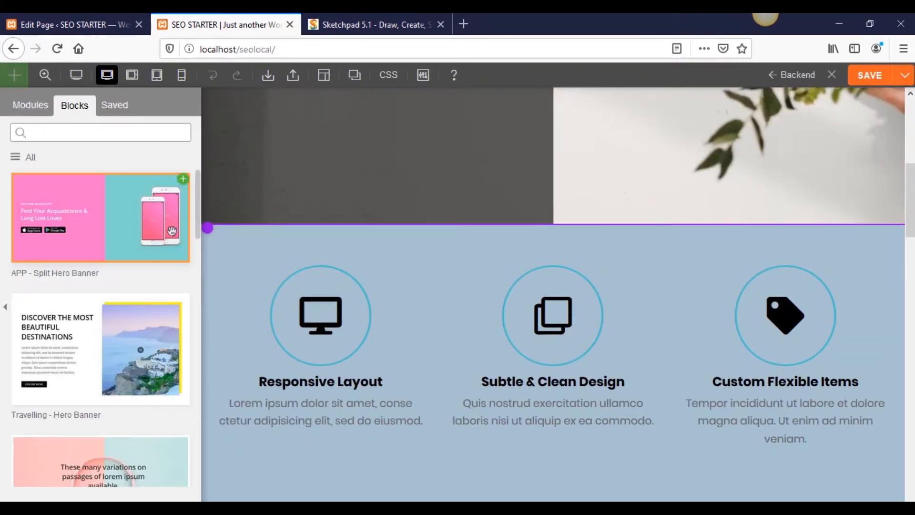
click(30, 157)
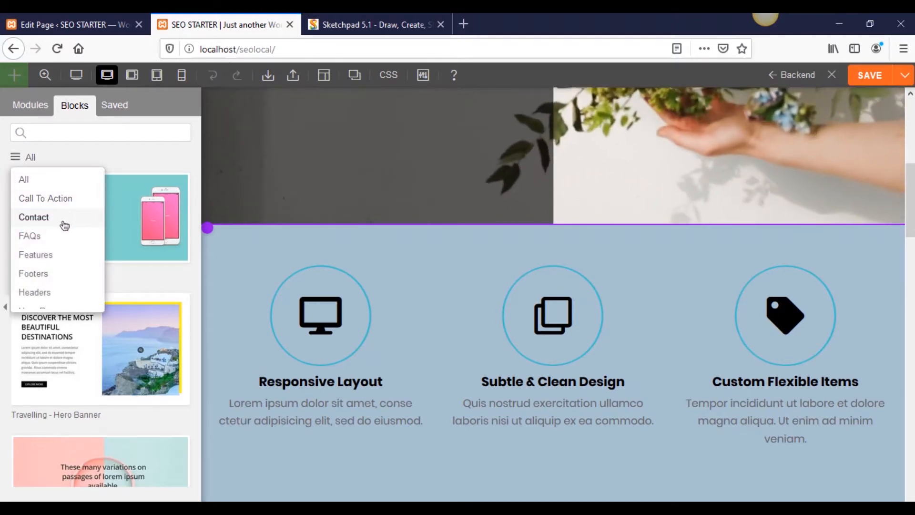
click(65, 226)
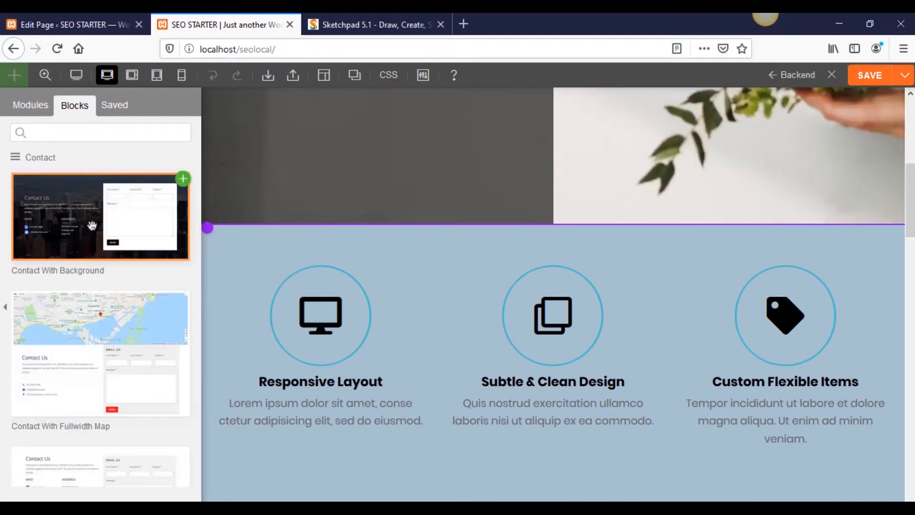
scroll(128, 215, down, 3)
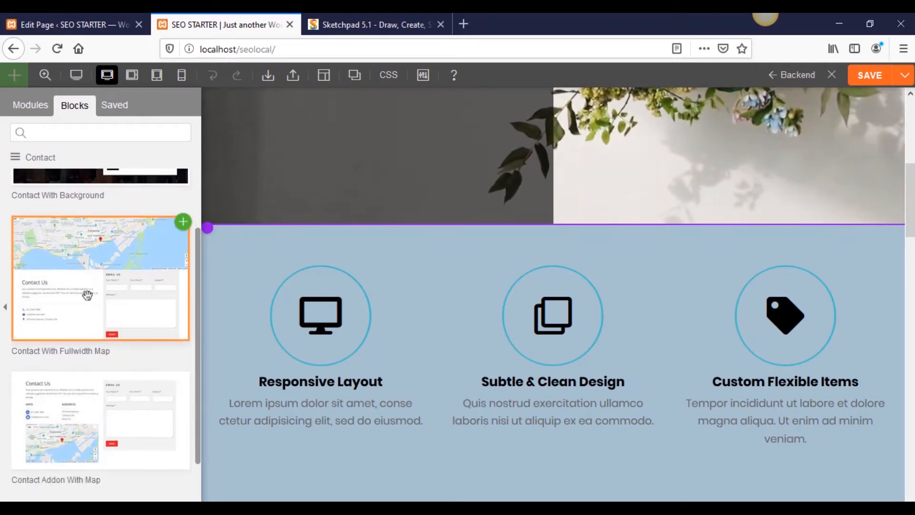
- Delete the row with the Revise and Refine icons below the client logos, confirming the removal
scroll(409, 355, down, 15)
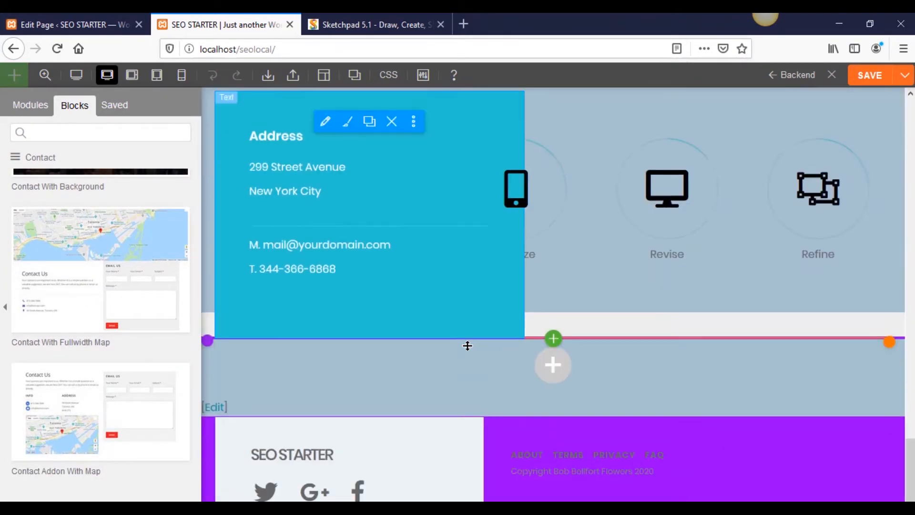
scroll(467, 352, up, 4)
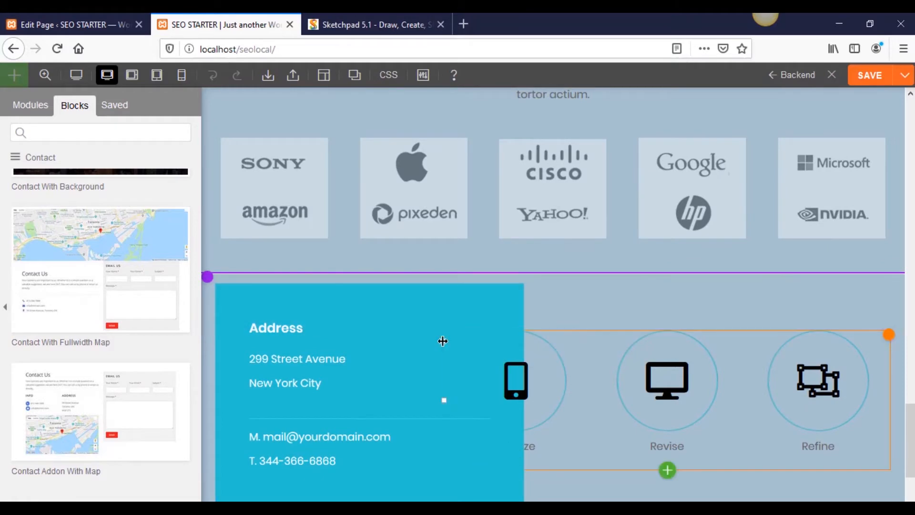
scroll(612, 416, down, 2)
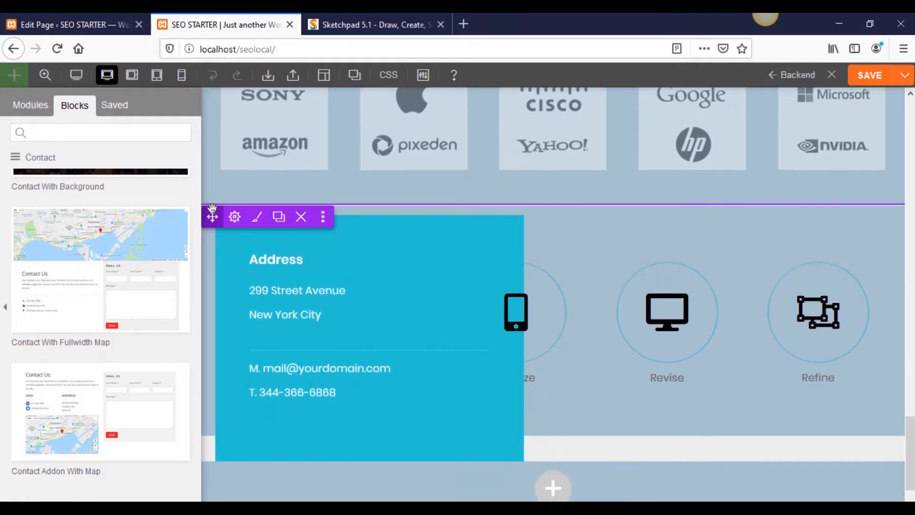
click(308, 218)
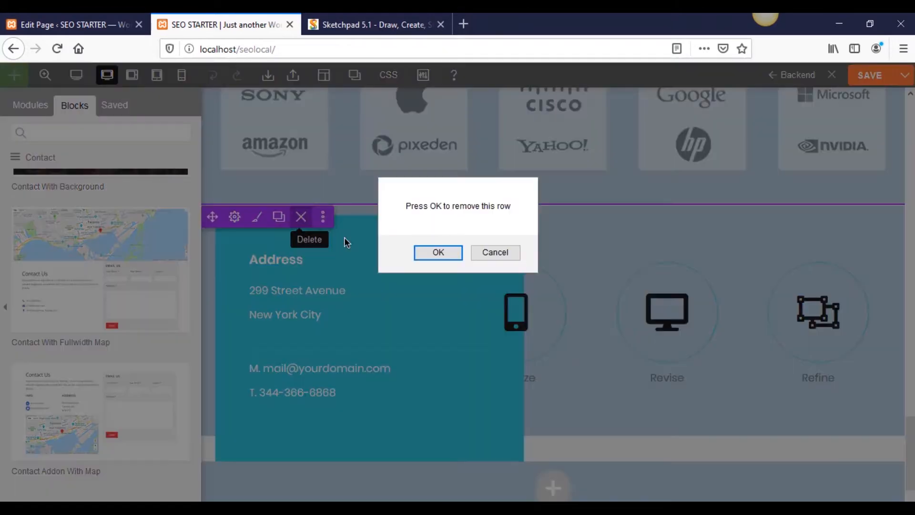
click(449, 252)
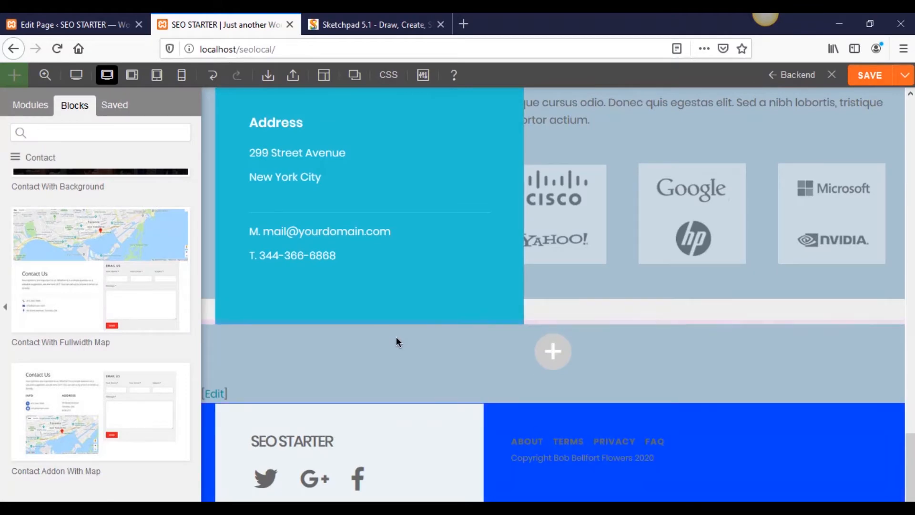
- Delete the Address text module that overlaps the "Who are our clients" section
scroll(396, 342, up, 6)
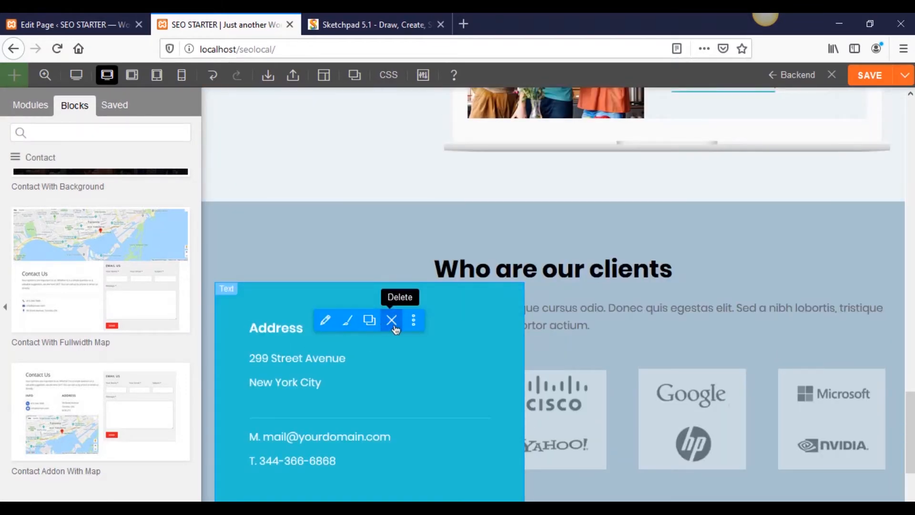
click(392, 320)
click(439, 252)
scroll(484, 320, down, 5)
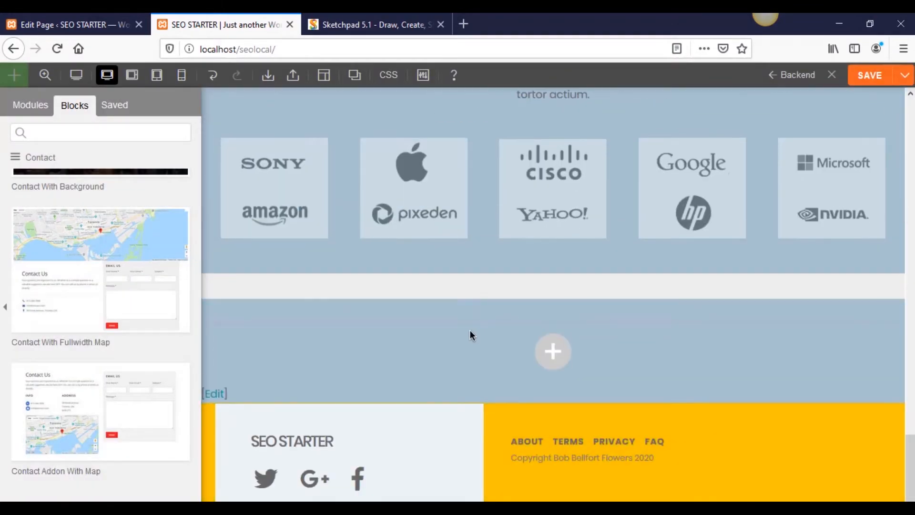
- Insert the Contact Addon With Map block directly below the client logos section
scroll(305, 361, up, 8)
scroll(328, 360, down, 7)
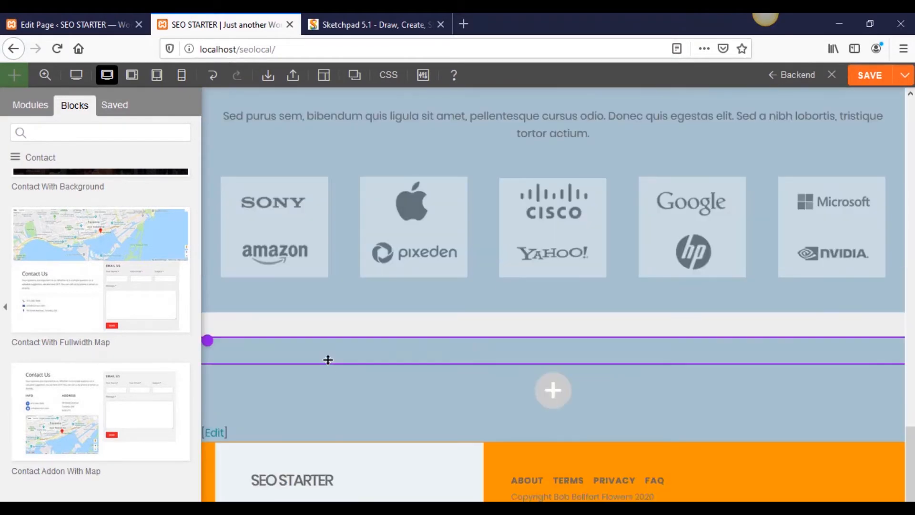
scroll(328, 359, down, 1)
scroll(328, 360, up, 2)
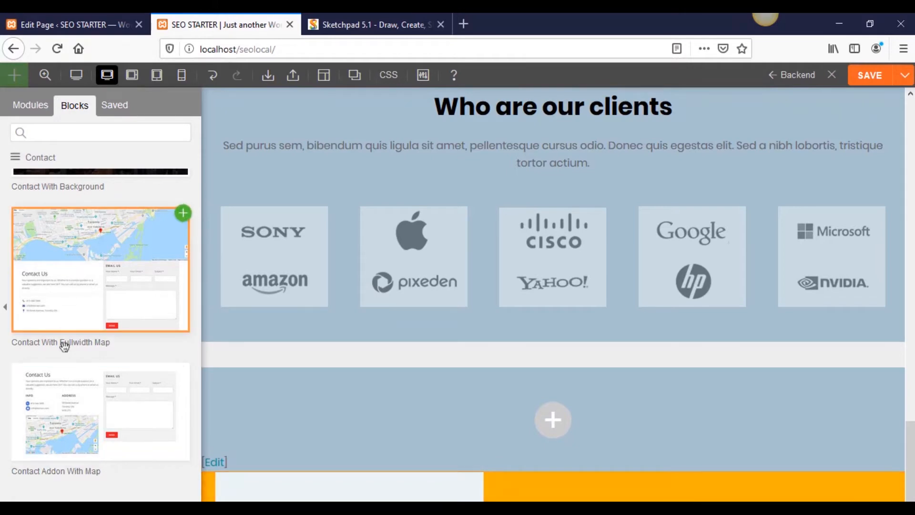
drag(65, 406, 481, 419)
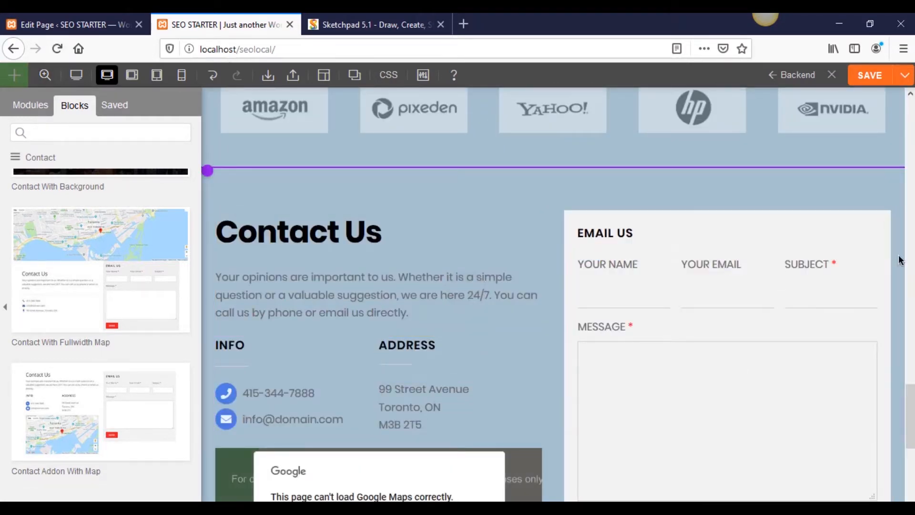
- Review the inserted Contact Us row with its map and email form, and open the row's styling options
scroll(901, 260, down, 6)
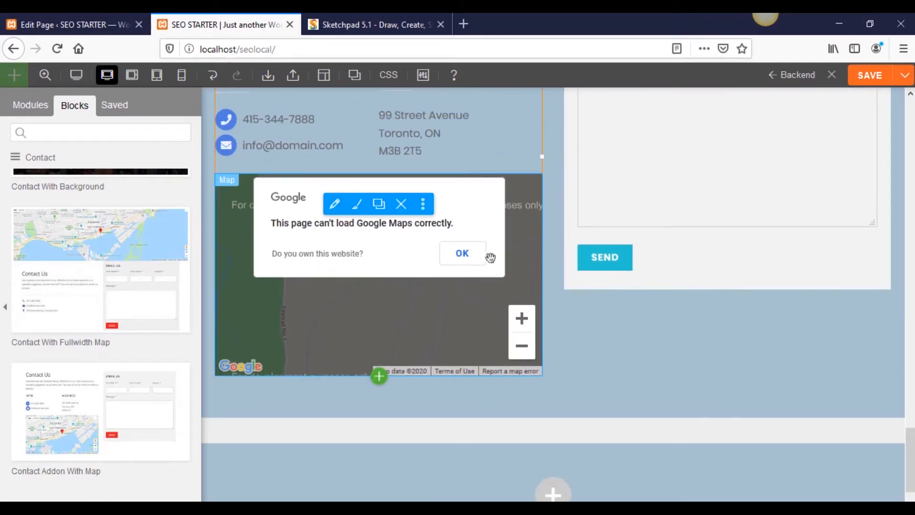
scroll(559, 346, up, 6)
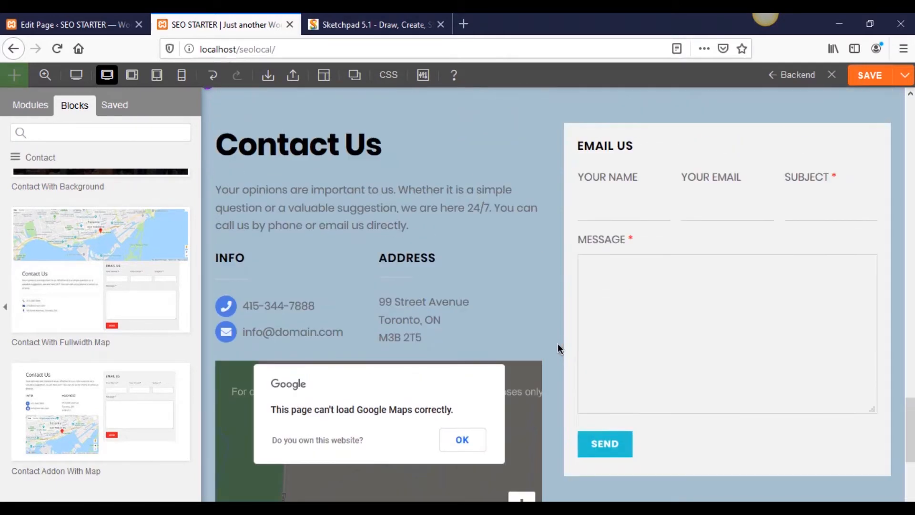
scroll(557, 351, up, 3)
scroll(557, 344, down, 3)
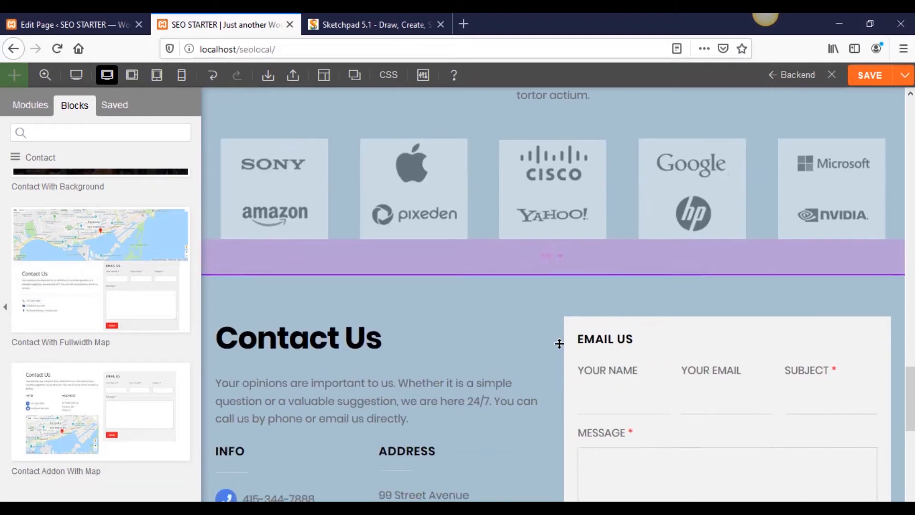
mouse_move(208, 174)
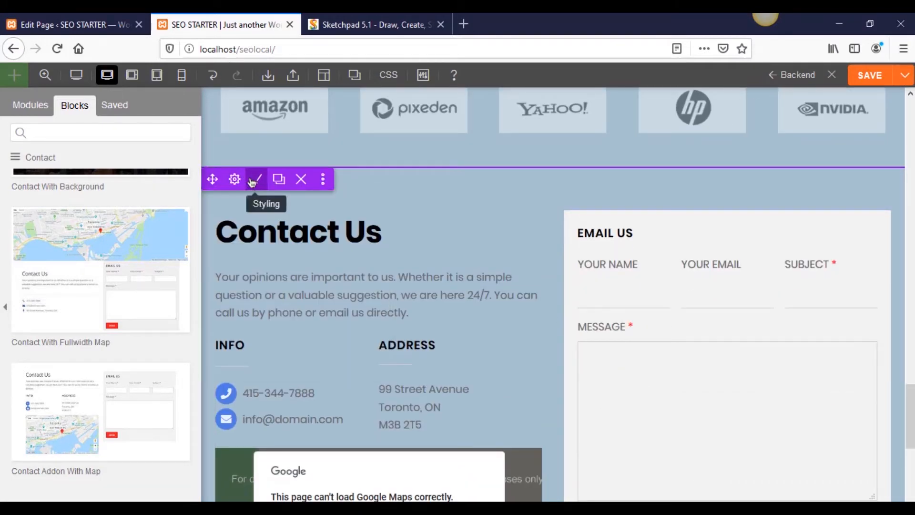
mouse_move(234, 180)
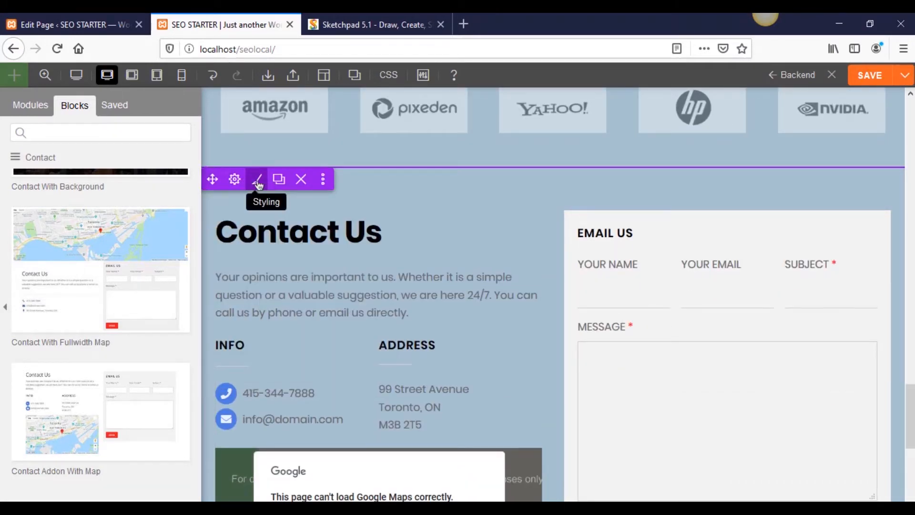
click(257, 183)
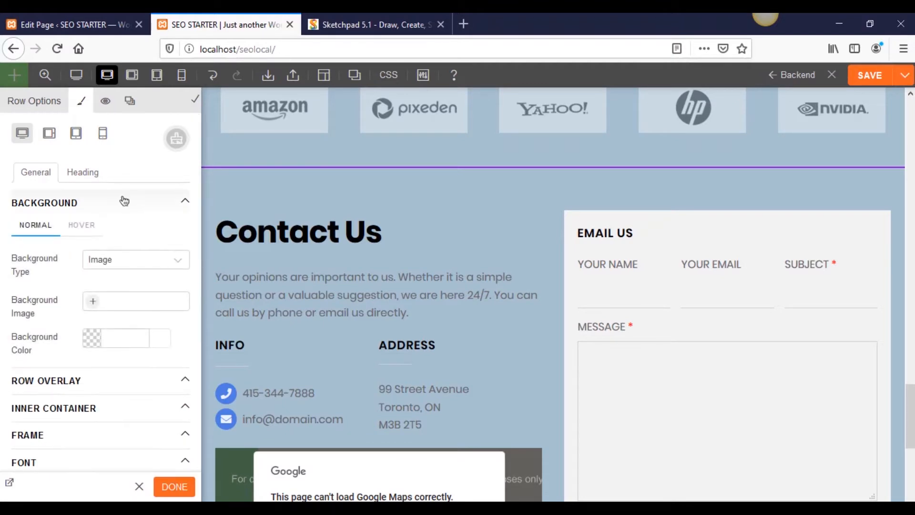
- Close the Contact Us row's styling and inspect the background and overlay options of the "Who are our clients" row
click(124, 201)
scroll(286, 238, up, 8)
mouse_move(240, 288)
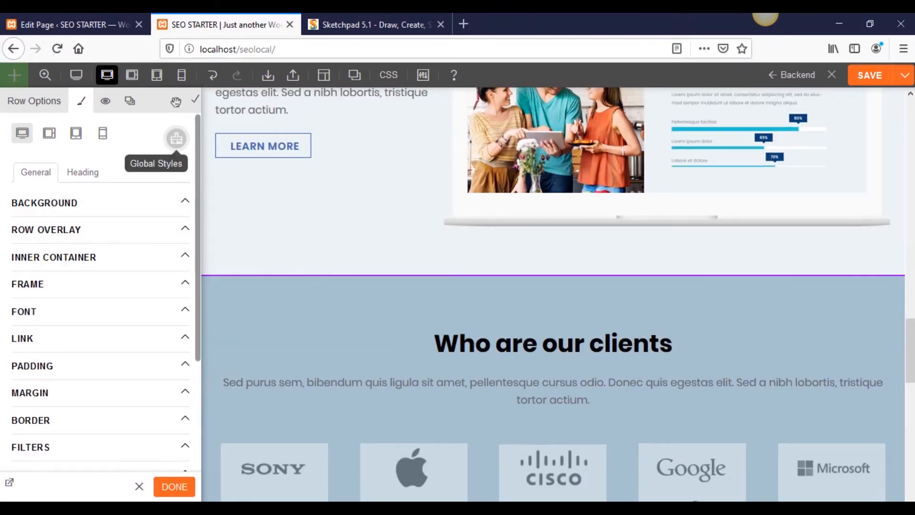
click(174, 489)
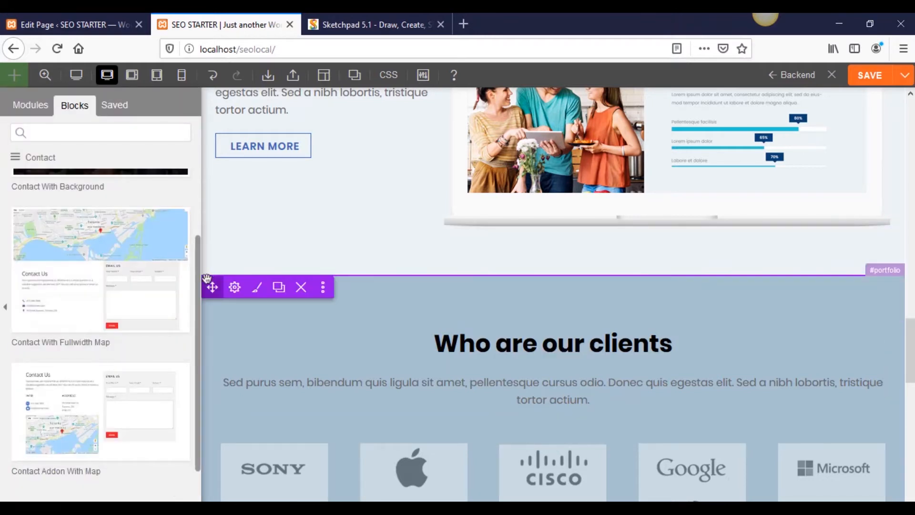
click(256, 288)
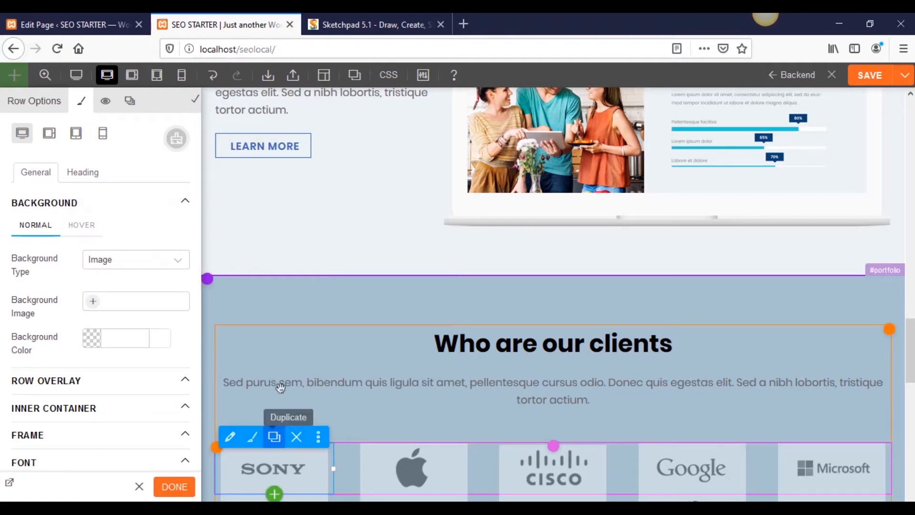
mouse_move(209, 281)
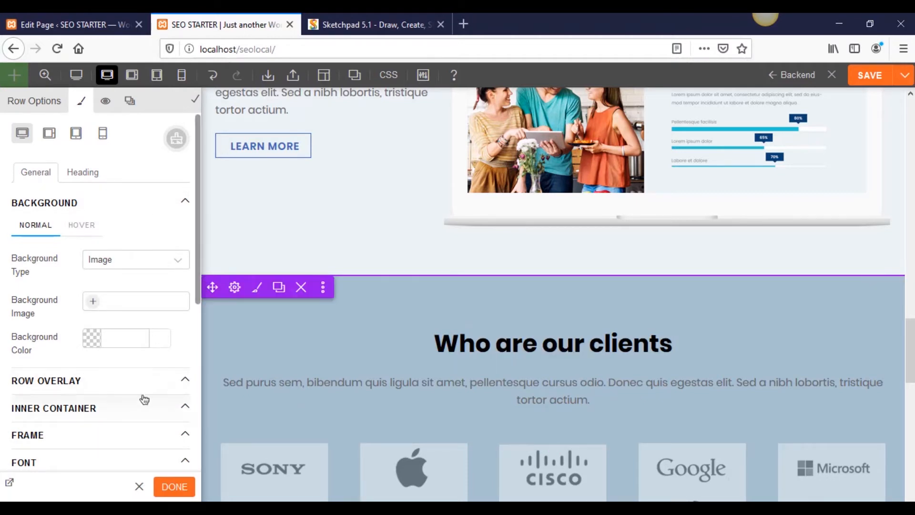
scroll(128, 387, down, 4)
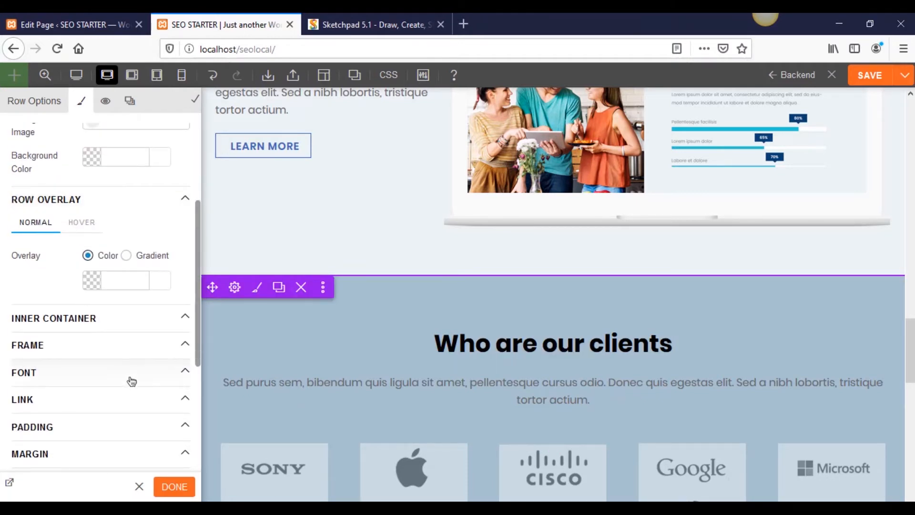
scroll(132, 380, up, 4)
click(192, 94)
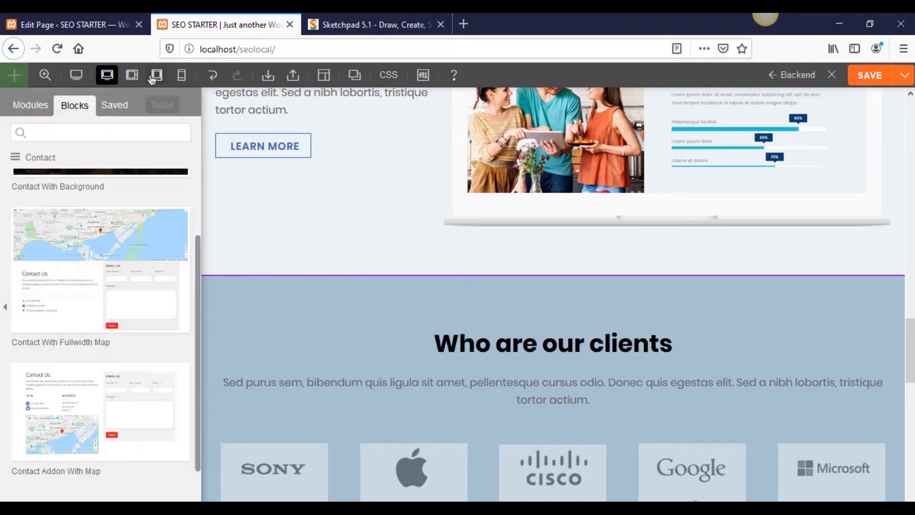
- Exit the builder and review the live homepage from the Welcome banner through the Contact Us section to the footer
click(833, 76)
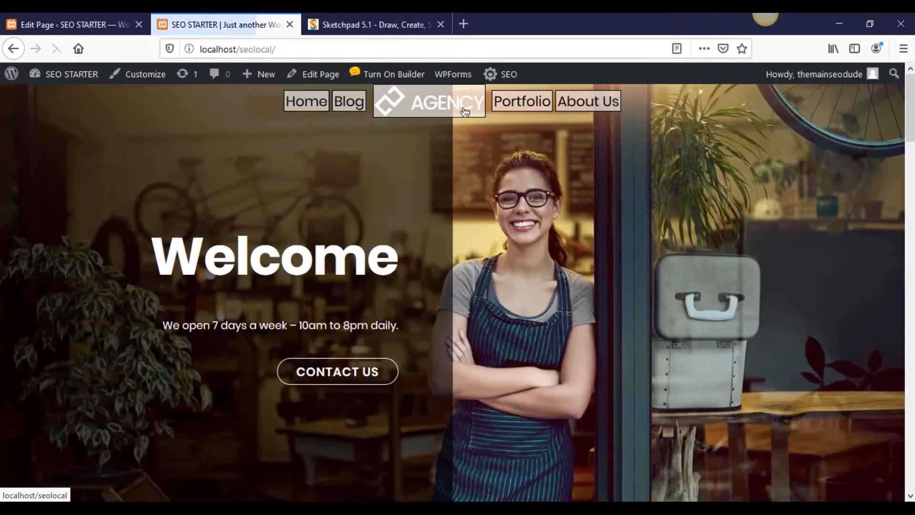
scroll(559, 231, down, 10)
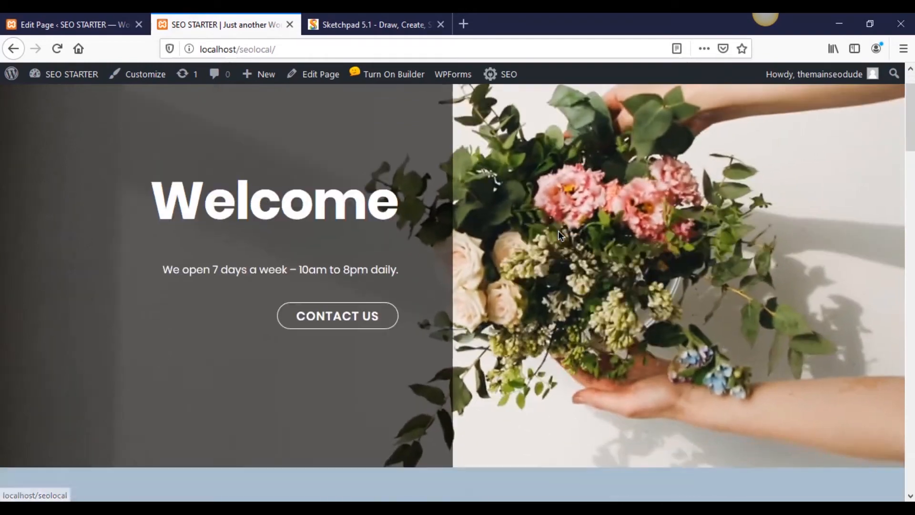
scroll(559, 232, down, 15)
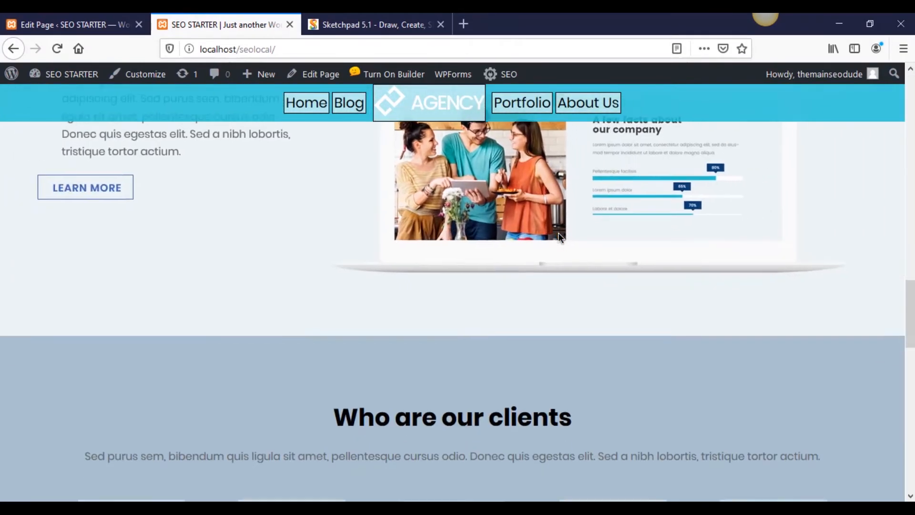
scroll(558, 233, down, 5)
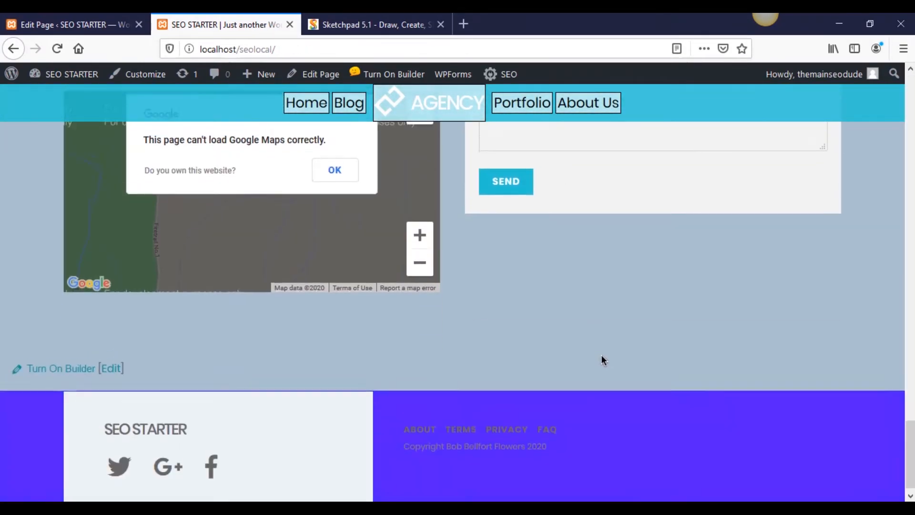
scroll(602, 362, up, 6)
scroll(891, 392, up, 2)
scroll(891, 392, down, 3)
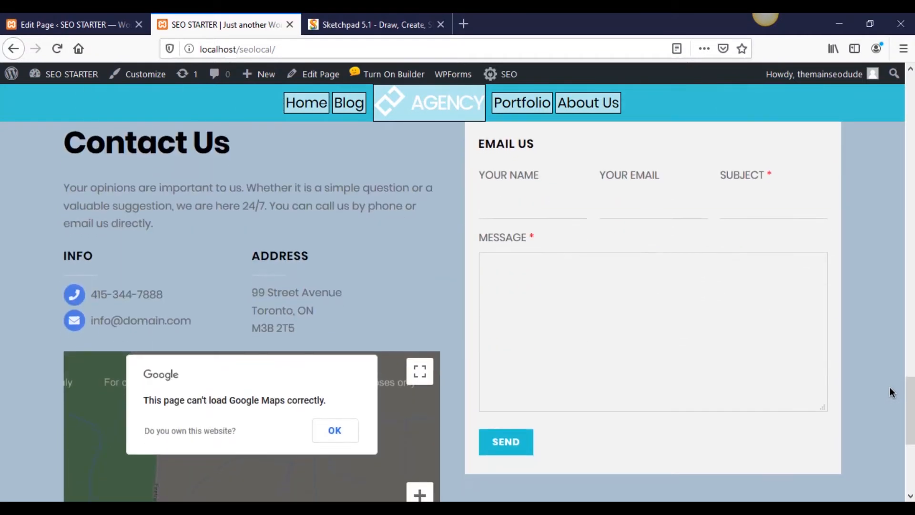
scroll(891, 392, up, 2)
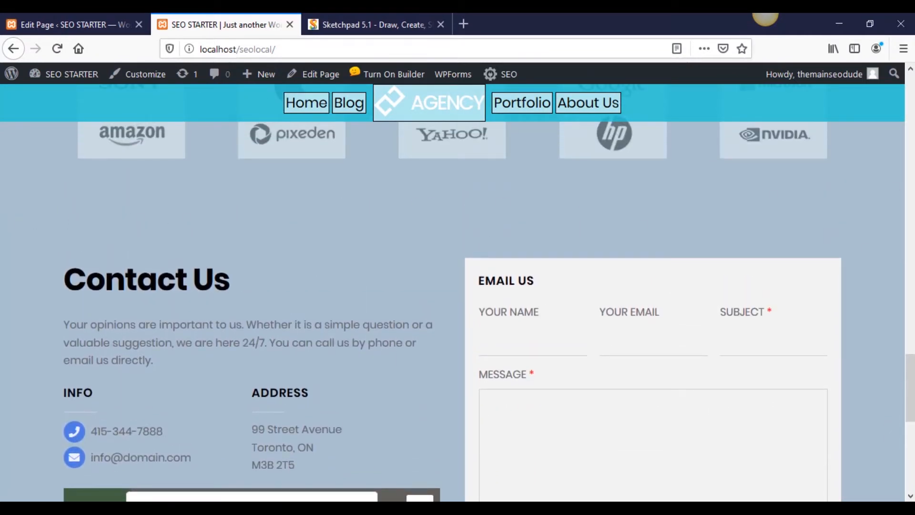
scroll(881, 311, down, 9)
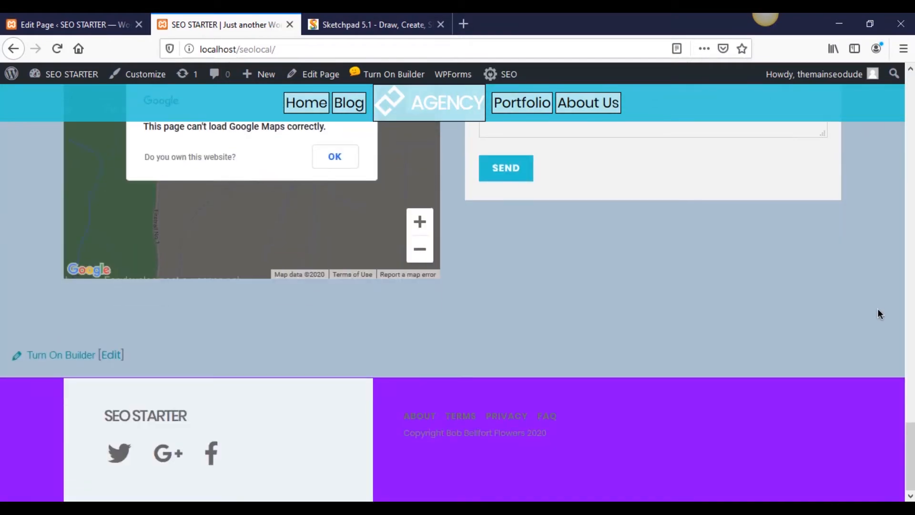
scroll(421, 418, up, 4)
scroll(421, 413, up, 4)
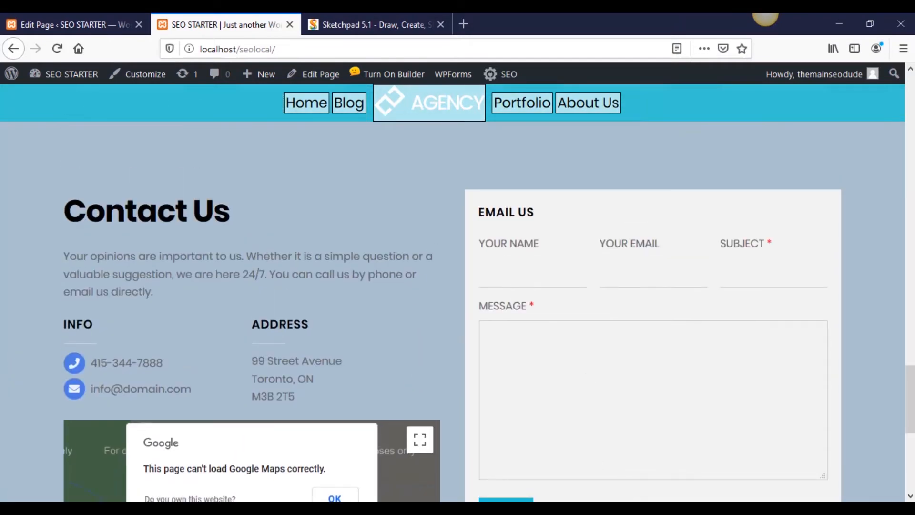
- Turn the page builder back on for the homepage
click(394, 74)
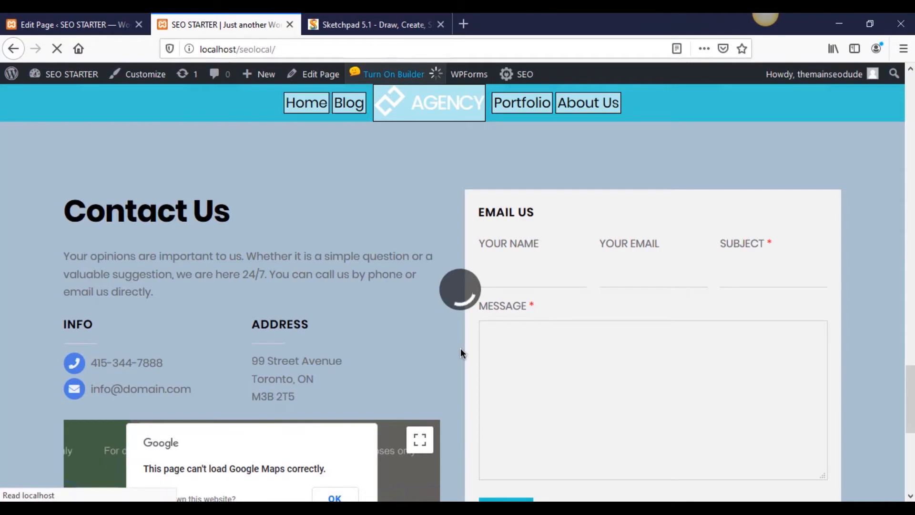
scroll(472, 347, up, 10)
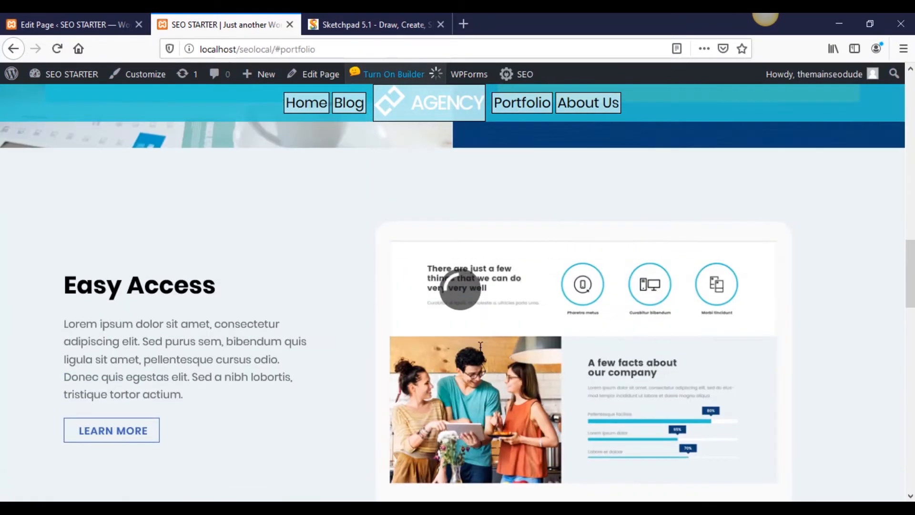
scroll(479, 350, up, 10)
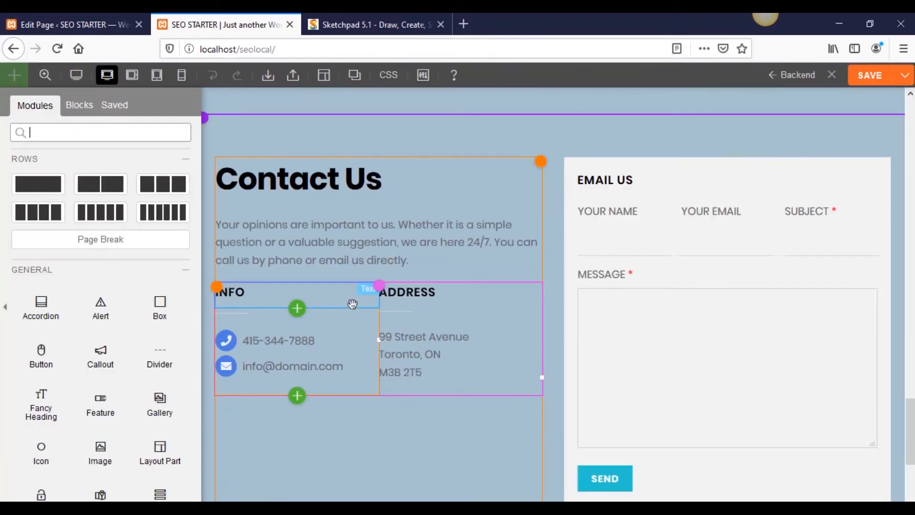
- Set the background color of the row with the Responsive Layout, Subtle & Clean Design and Custom Flexible Items features to #ffffff
scroll(353, 303, up, 10)
scroll(354, 304, up, 10)
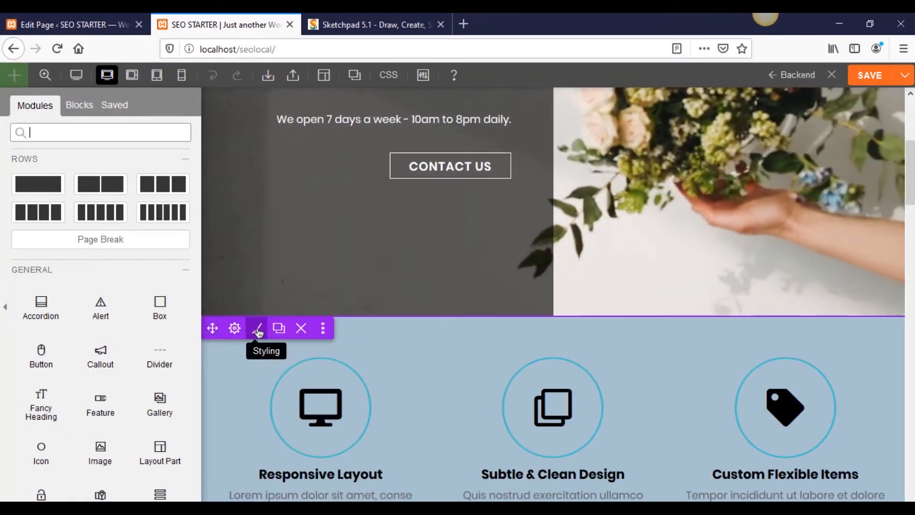
click(257, 330)
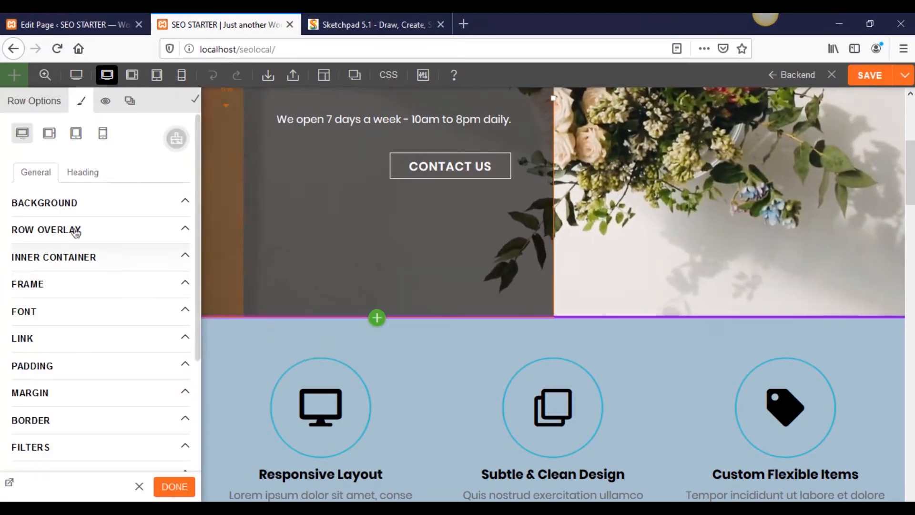
click(71, 200)
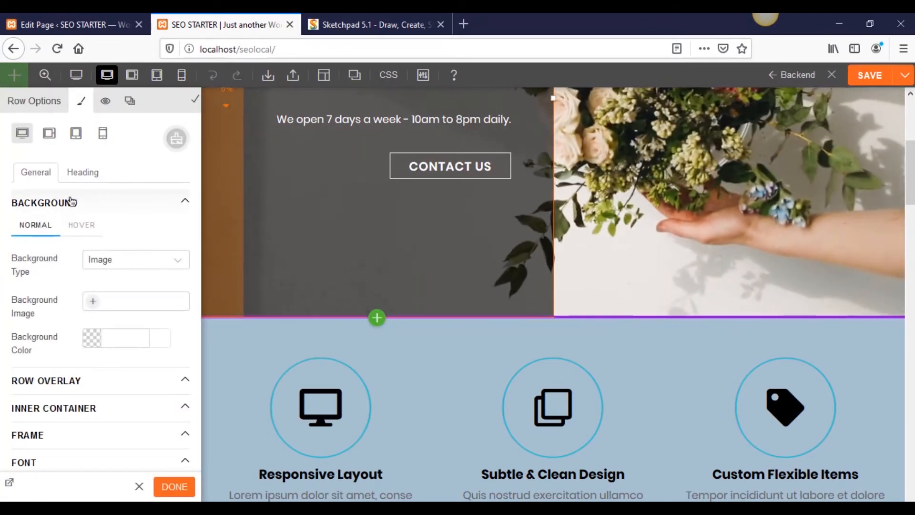
click(102, 205)
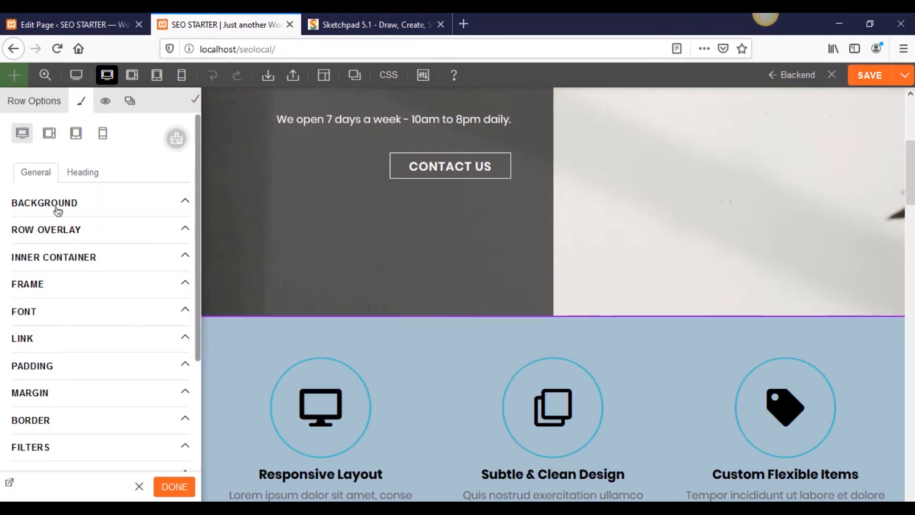
click(81, 205)
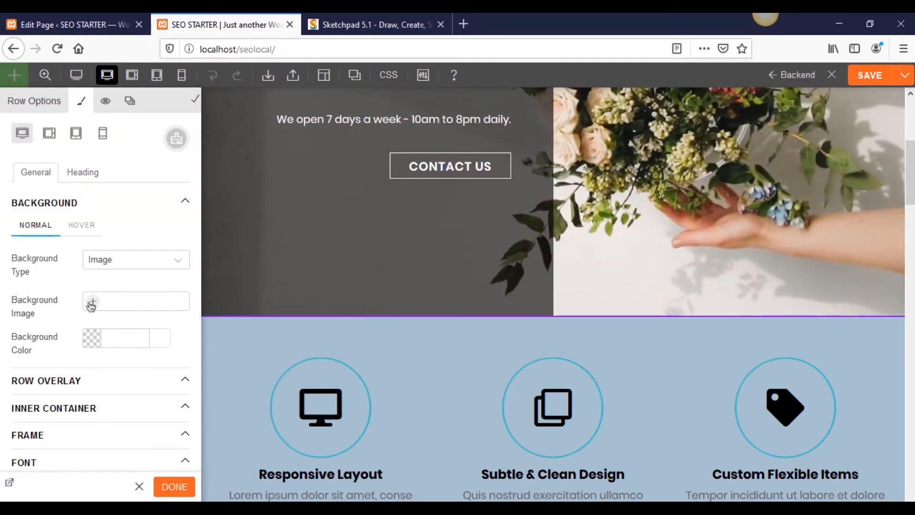
click(92, 304)
click(880, 102)
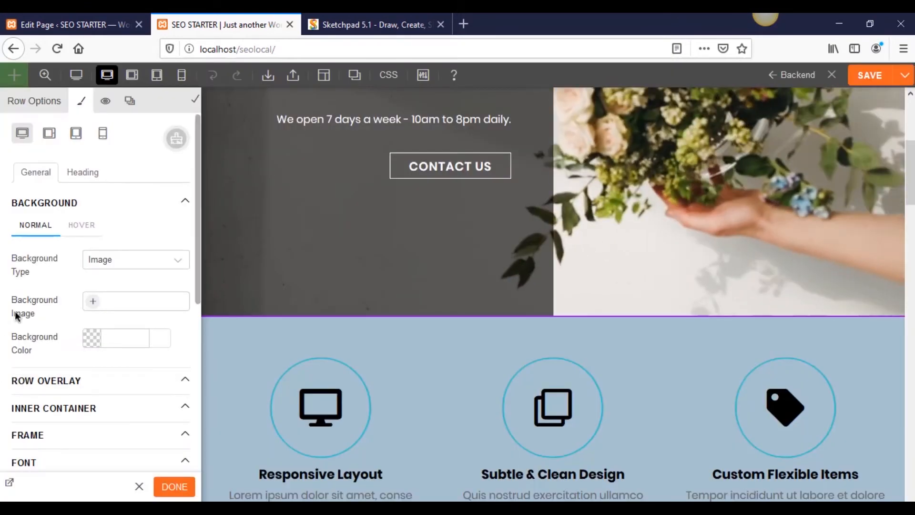
click(100, 340)
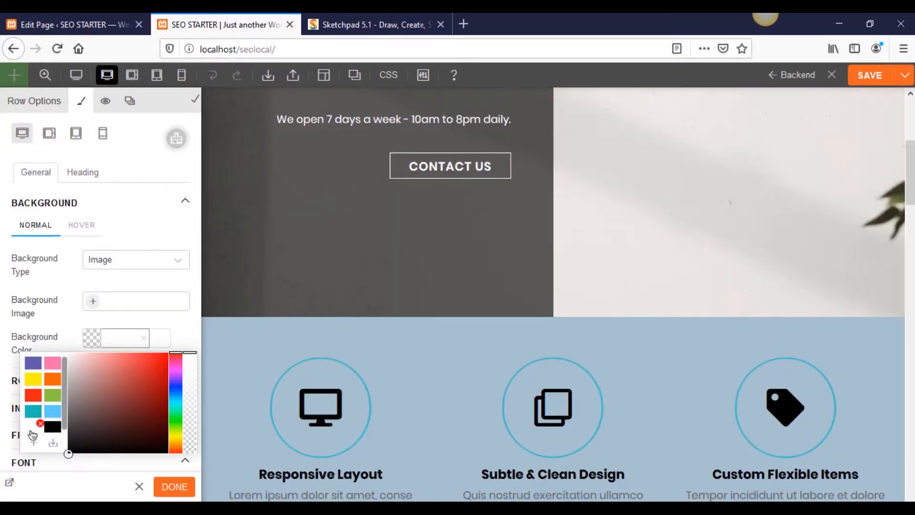
click(33, 426)
click(177, 333)
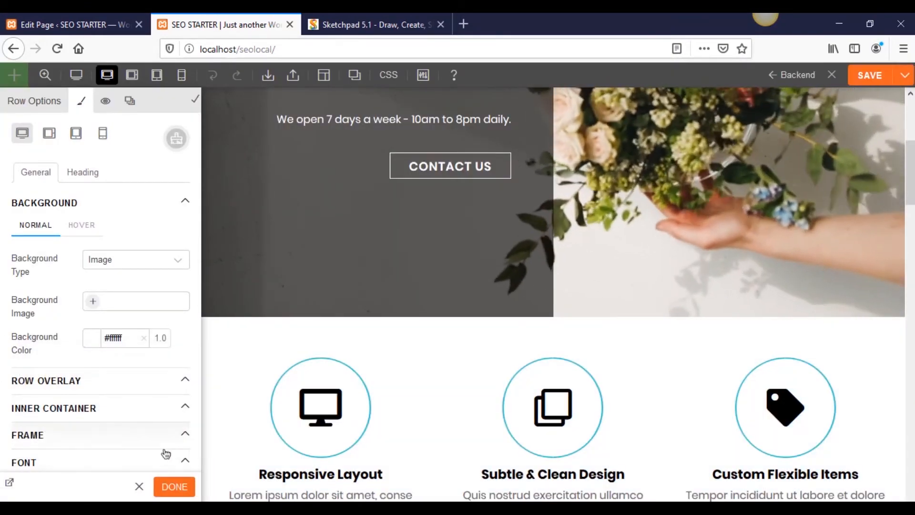
click(174, 486)
- Set the background color of the "Who are our clients" row to #ffffff and apply the styling
scroll(286, 405, down, 10)
scroll(302, 386, down, 10)
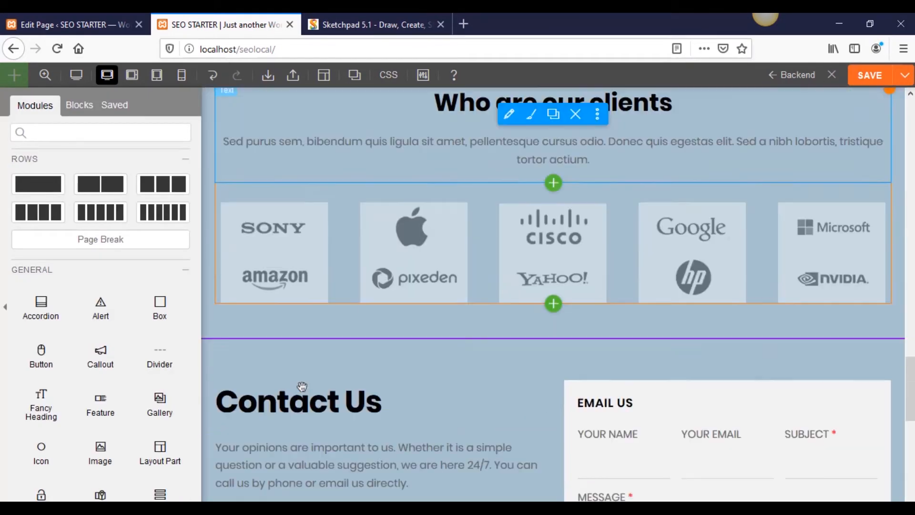
scroll(305, 367, up, 4)
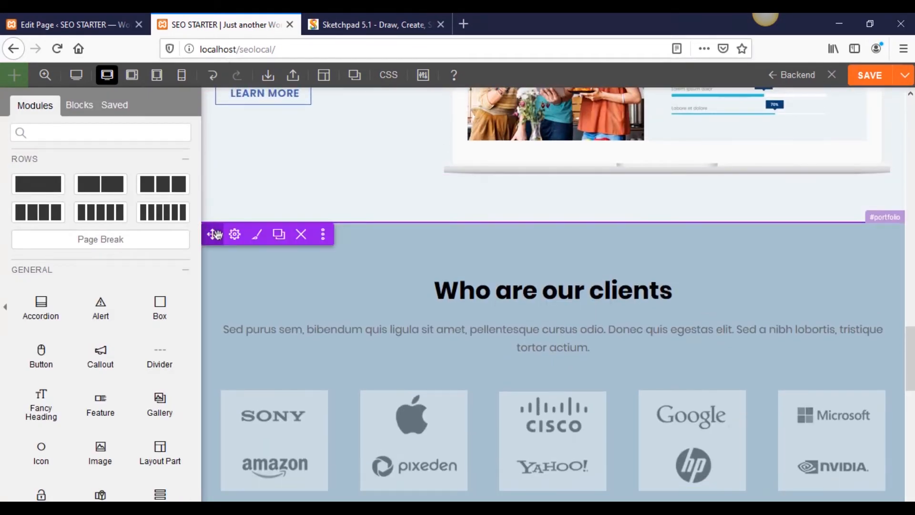
click(234, 236)
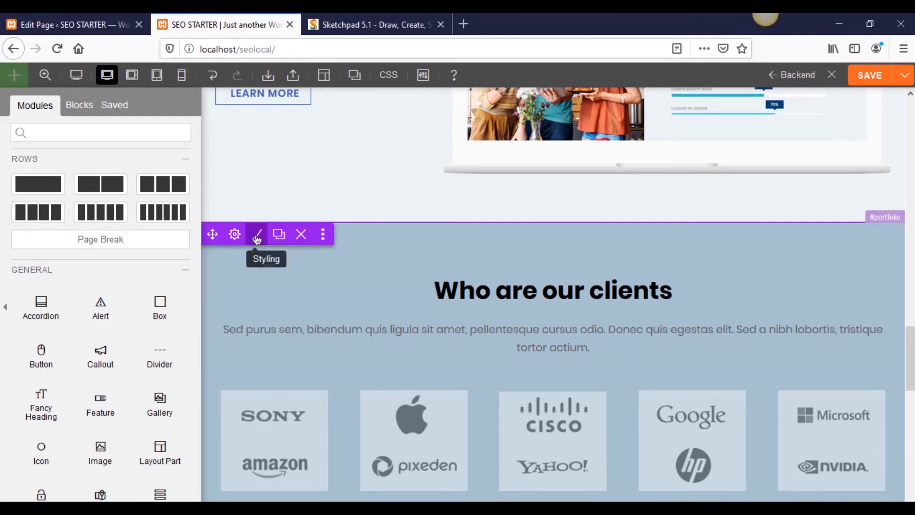
scroll(446, 333, down, 5)
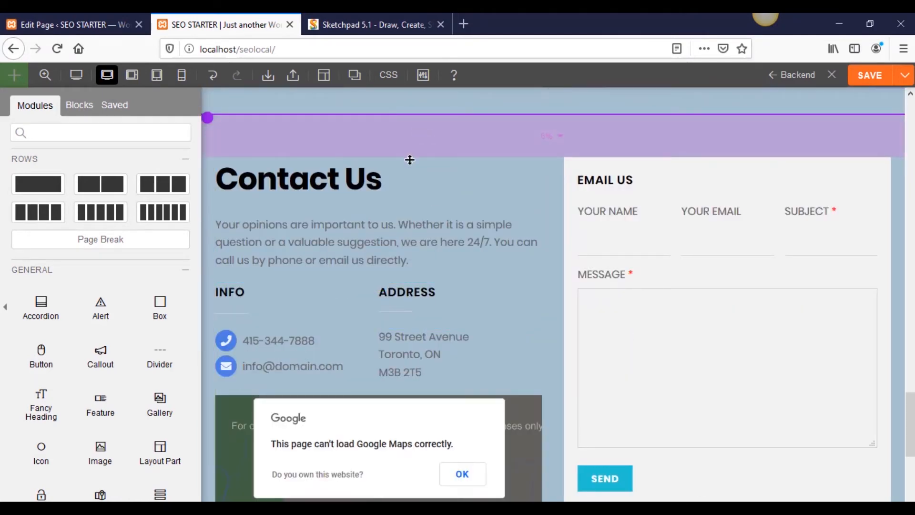
scroll(409, 160, up, 5)
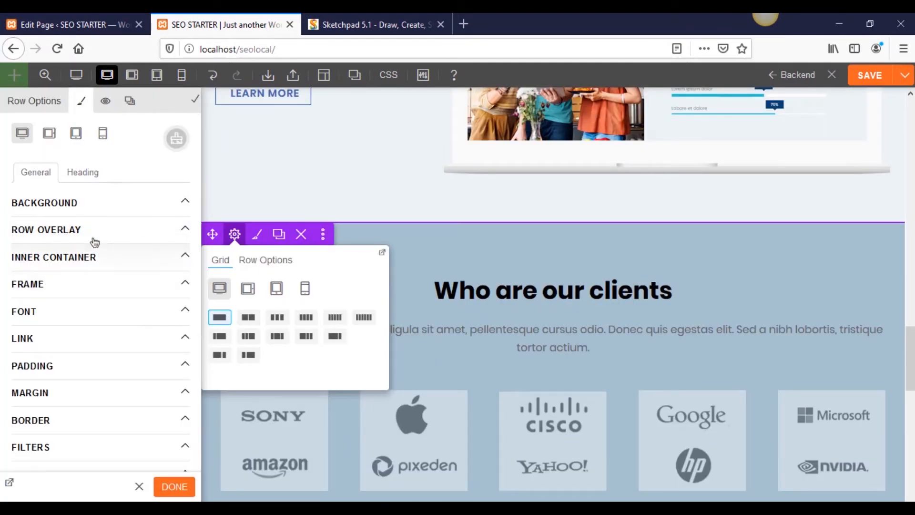
click(93, 231)
click(100, 204)
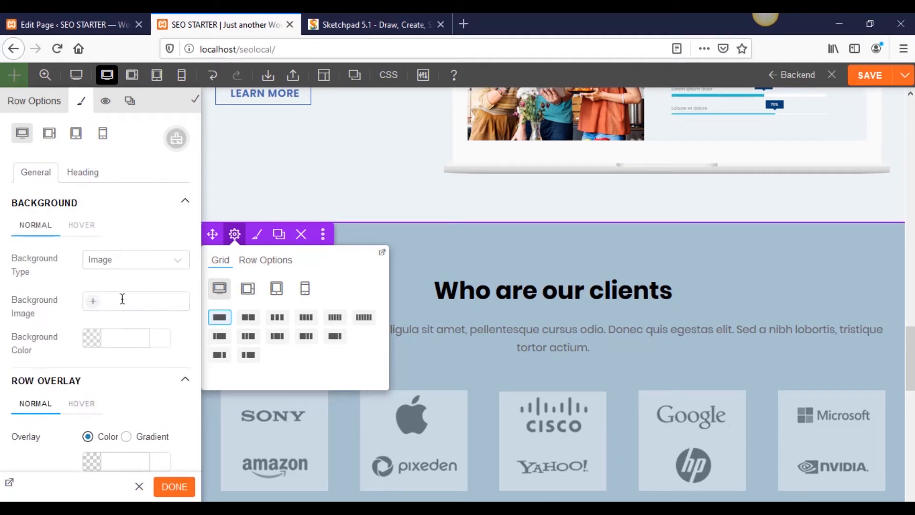
click(91, 337)
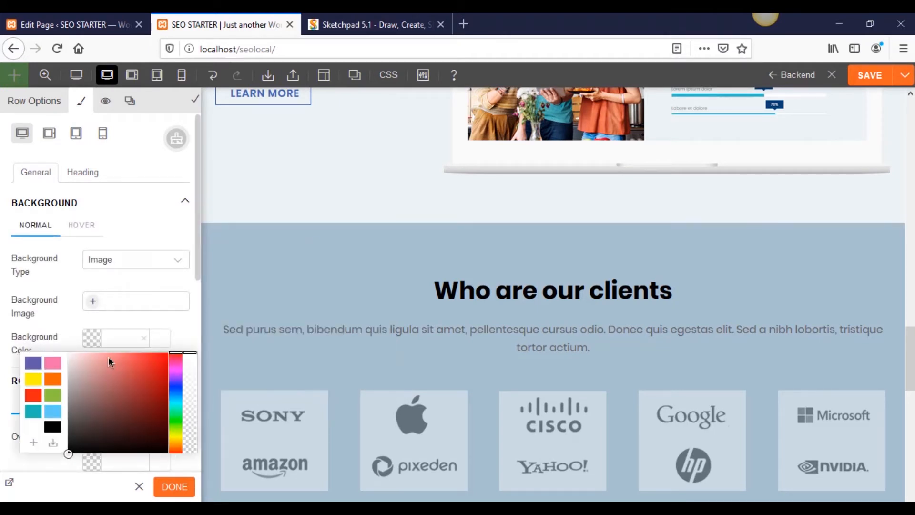
click(40, 429)
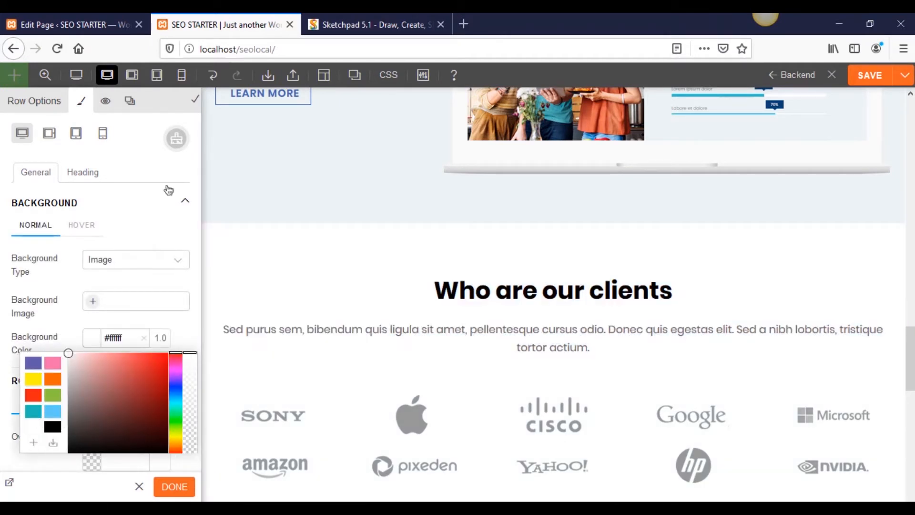
click(174, 486)
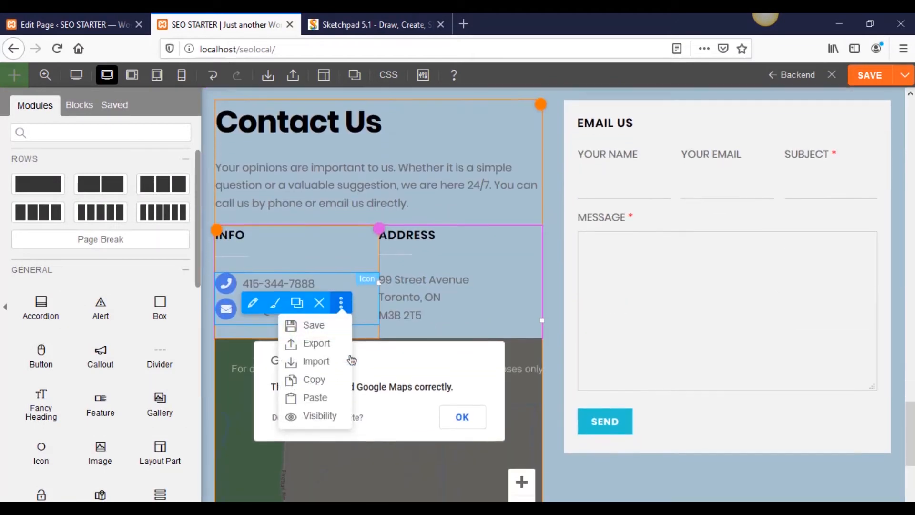
scroll(340, 219, up, 1)
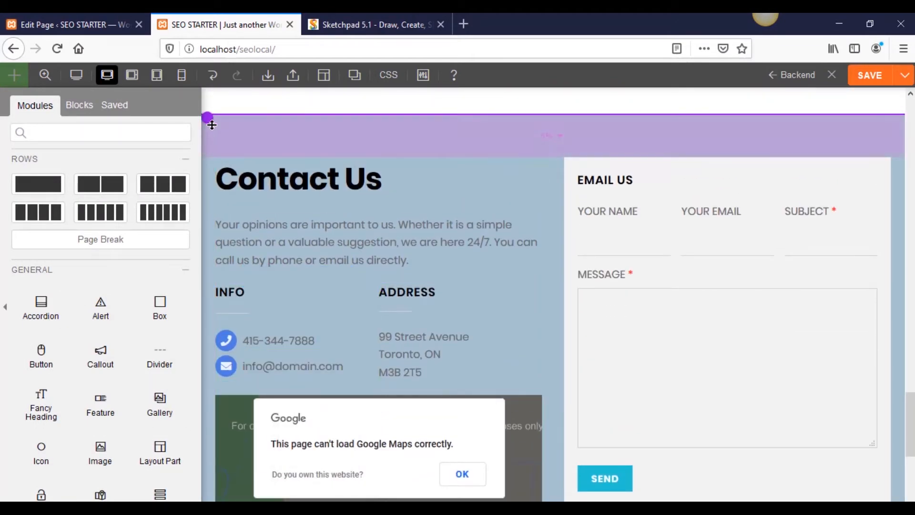
- Set the background color of the Contact Us row to #ffffff and apply the styling
mouse_move(210, 123)
click(263, 129)
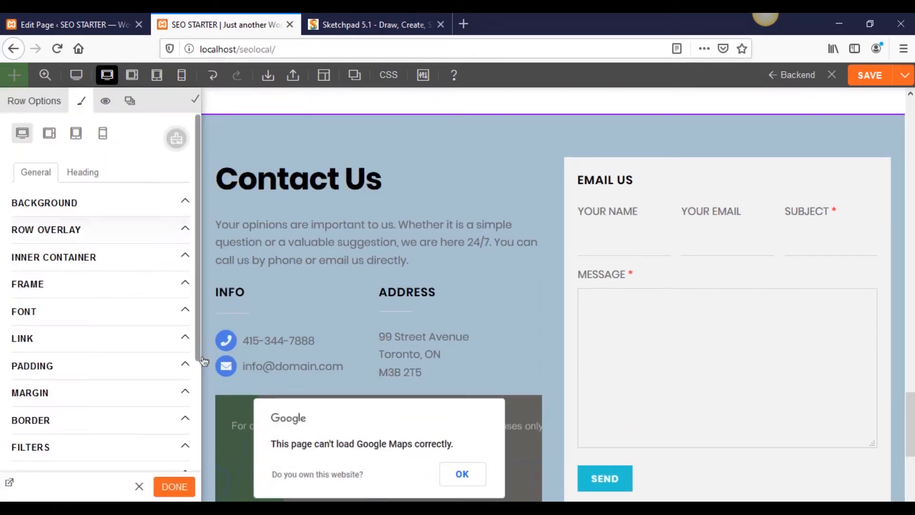
click(124, 204)
click(89, 341)
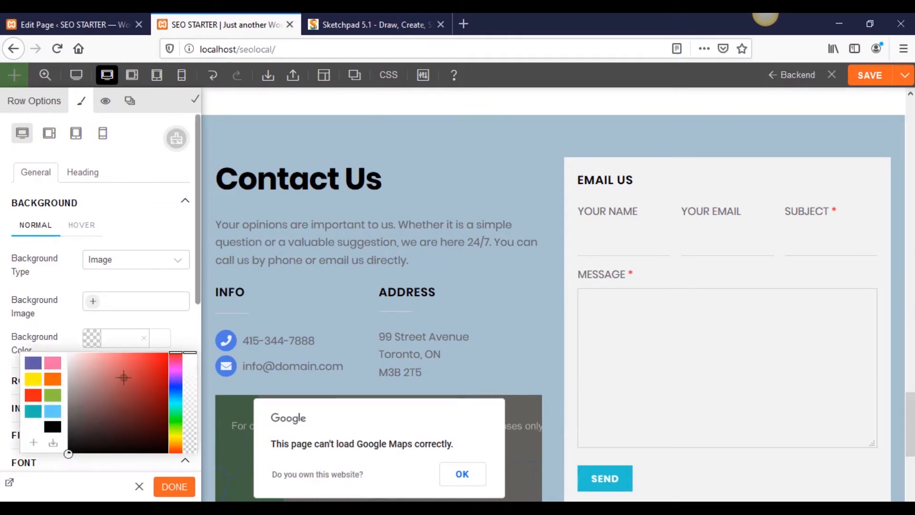
click(34, 427)
click(174, 486)
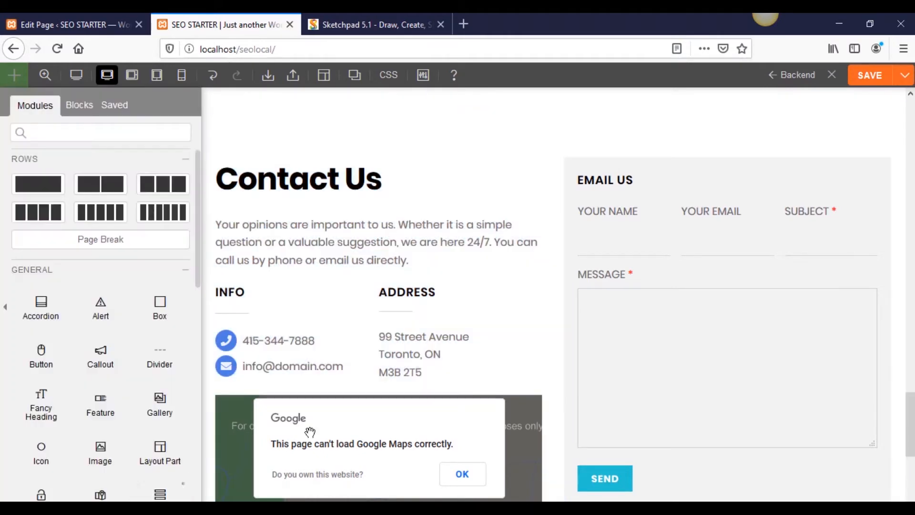
- Save the page and preview the Contact Us section down to the footer
scroll(544, 338, down, 4)
scroll(534, 343, up, 7)
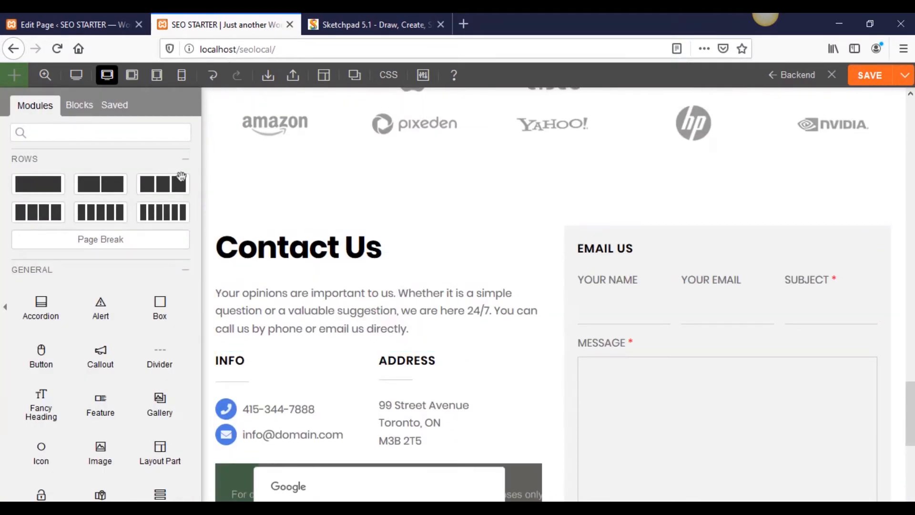
click(867, 76)
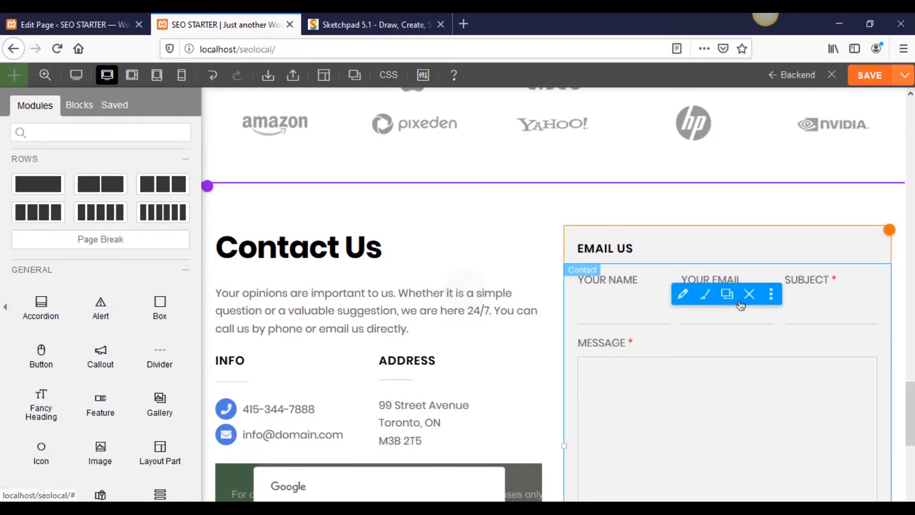
click(79, 81)
scroll(341, 358, down, 6)
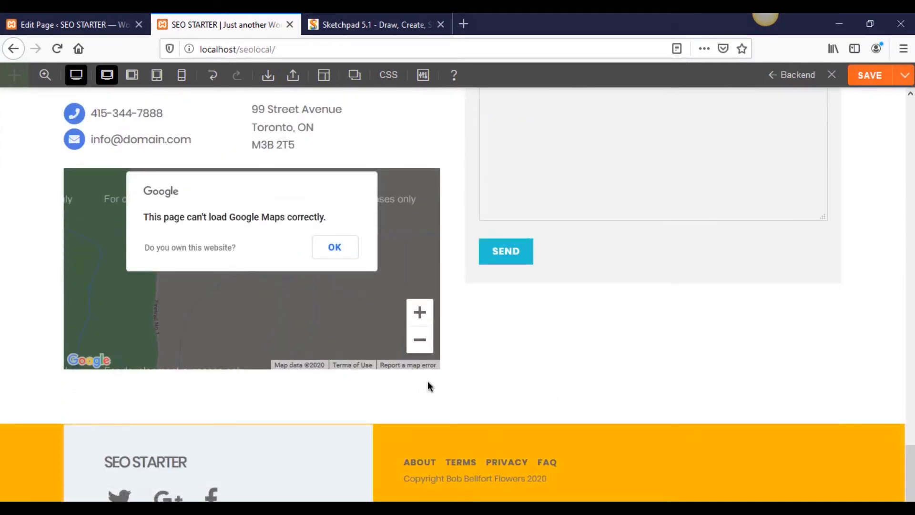
scroll(429, 386, up, 5)
- Search Google Images for chicago in a new browser tab and filter the usage rights to Labeled for Reuse
click(463, 24)
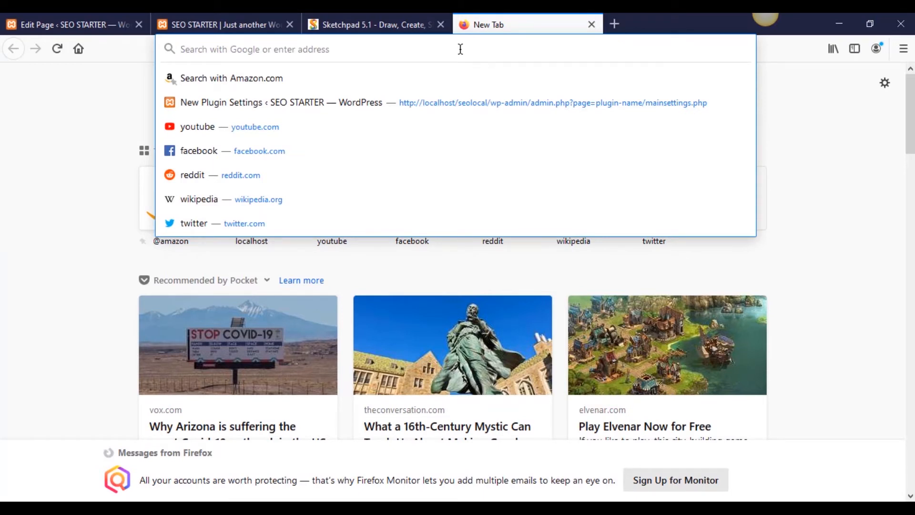
text(chicago)
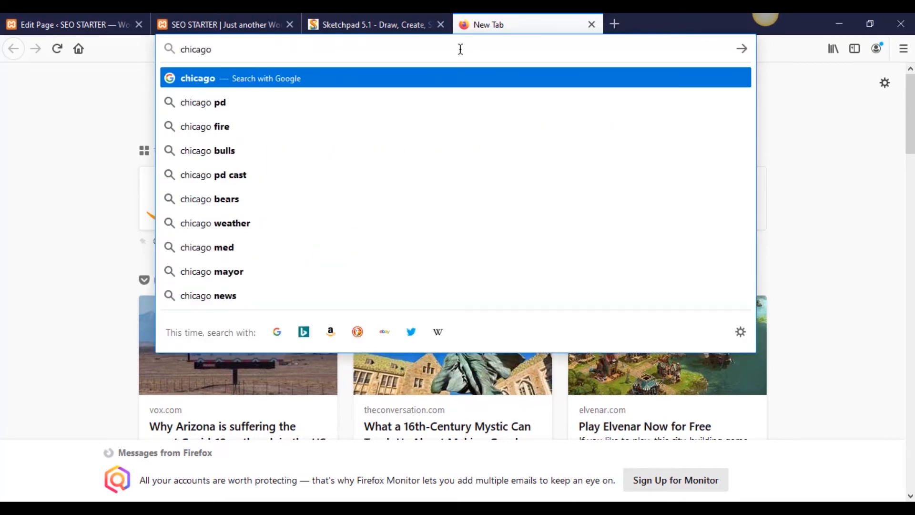
key(Return)
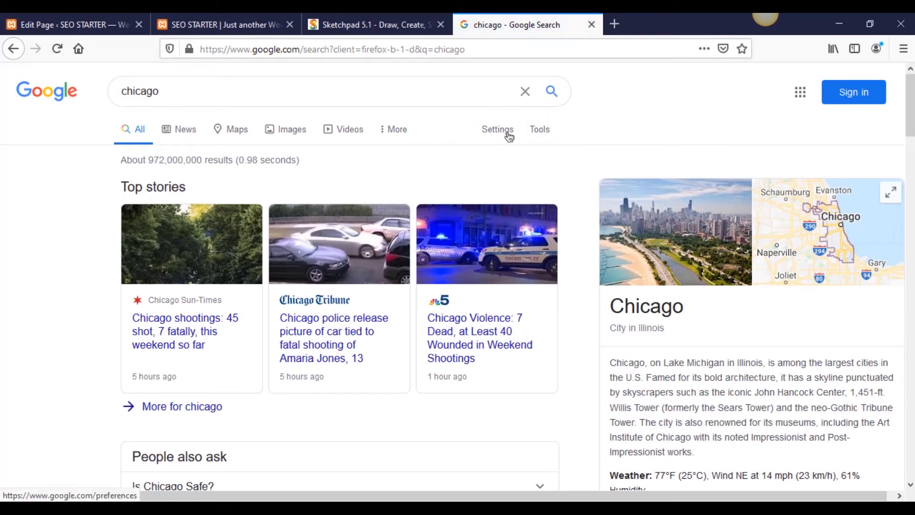
click(296, 136)
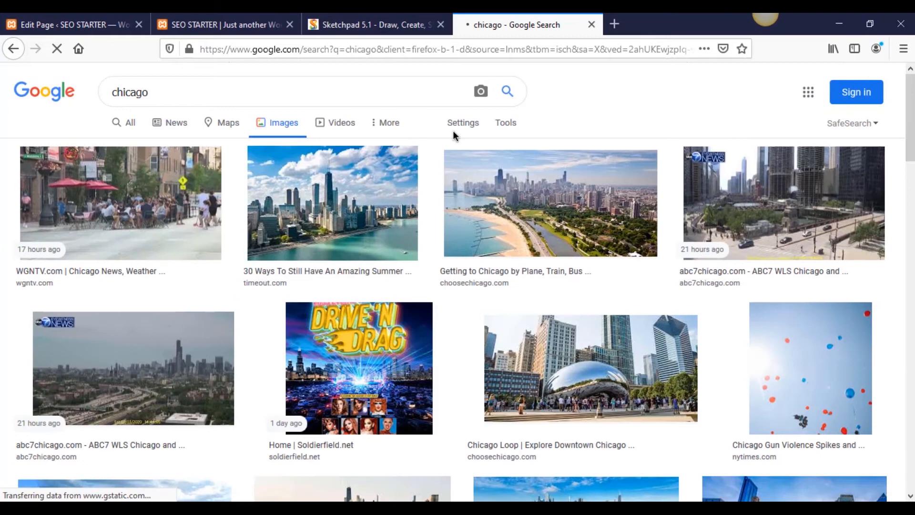
click(497, 128)
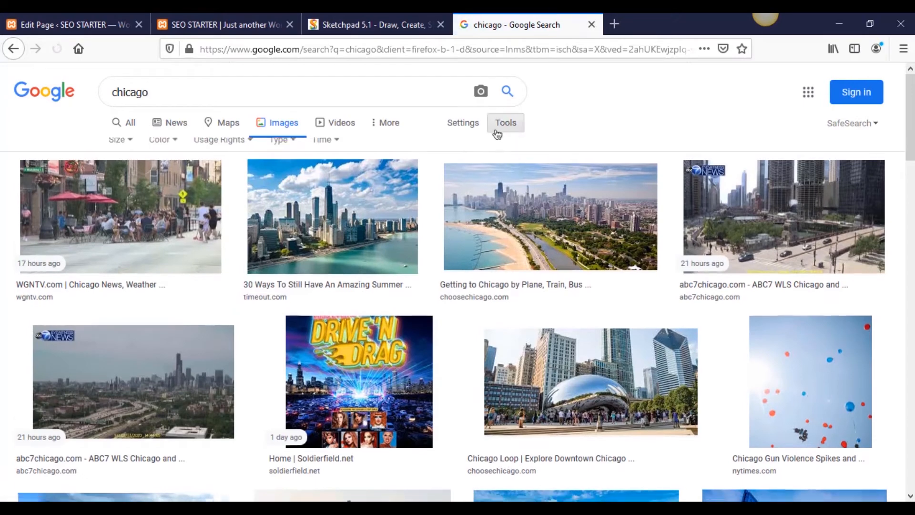
click(233, 151)
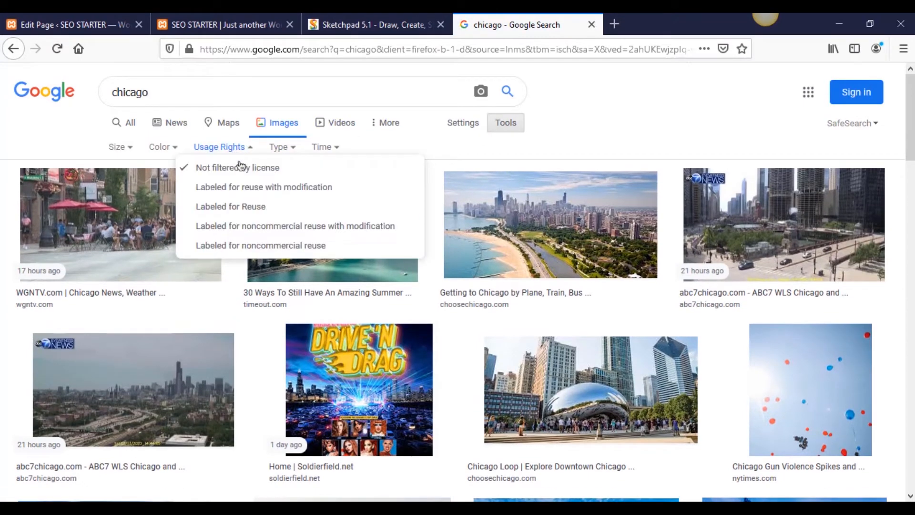
click(247, 208)
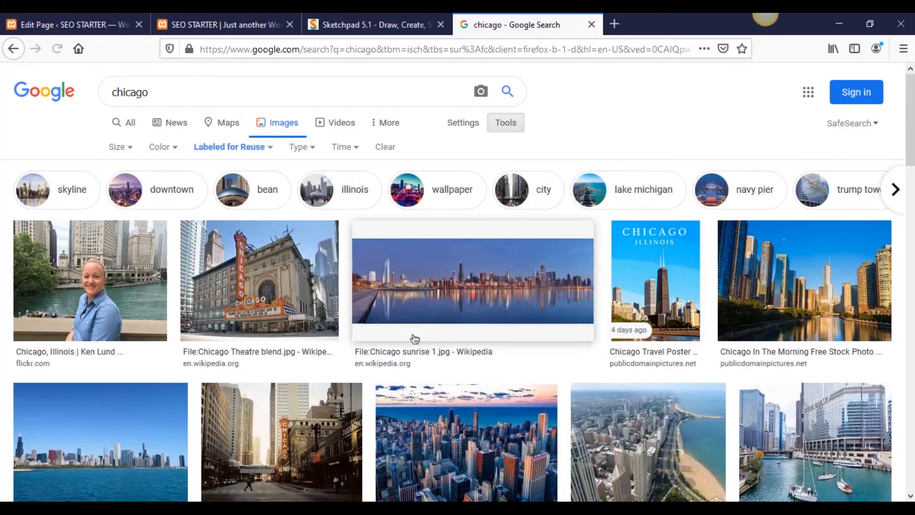
- Browse the reusable Chicago photos and save the "Chicago In The Morning" image from publicdomainpictures.net to the computer
scroll(354, 368, down, 5)
scroll(292, 324, up, 4)
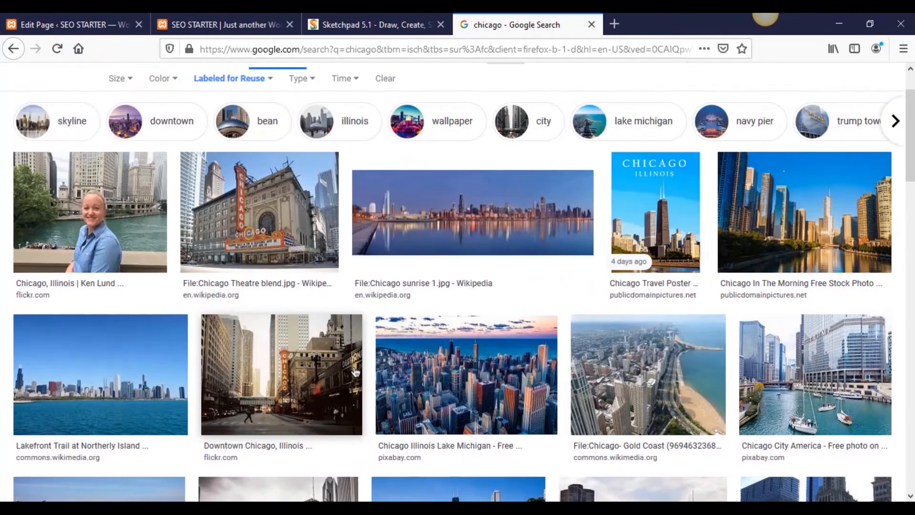
scroll(292, 324, up, 1)
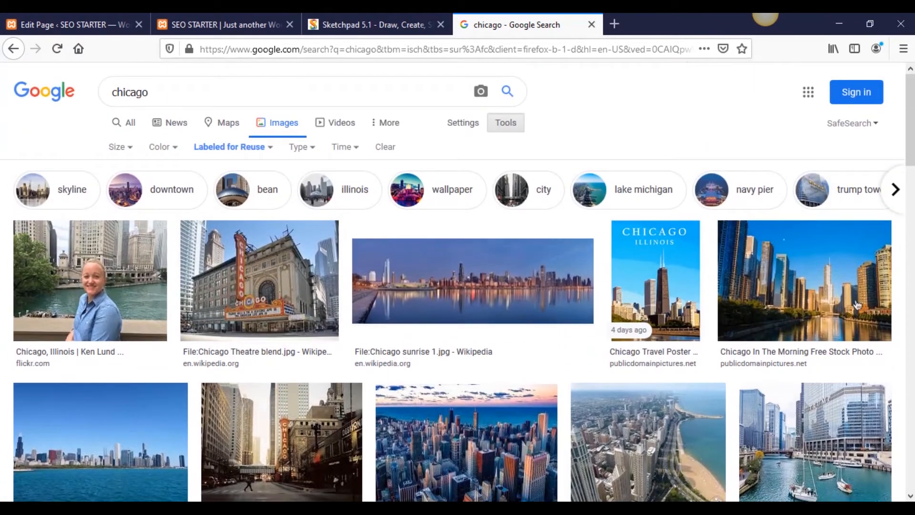
click(812, 302)
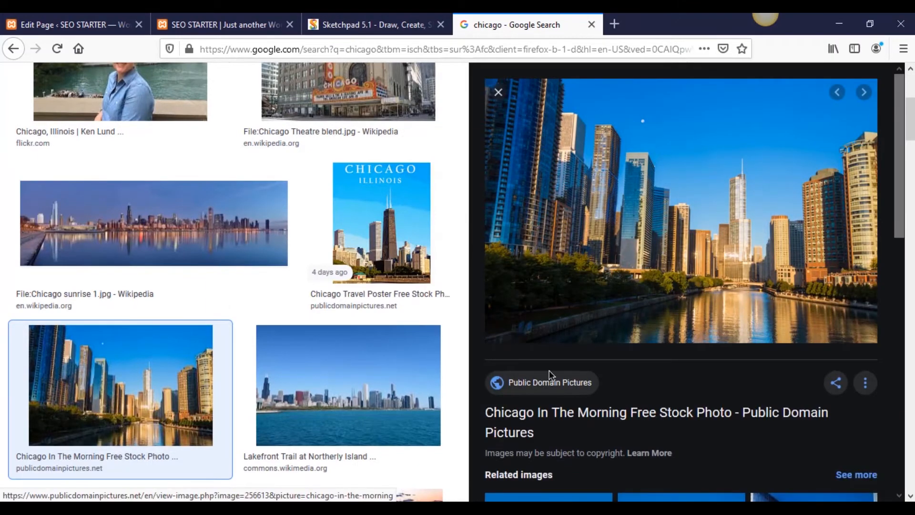
right_click(564, 298)
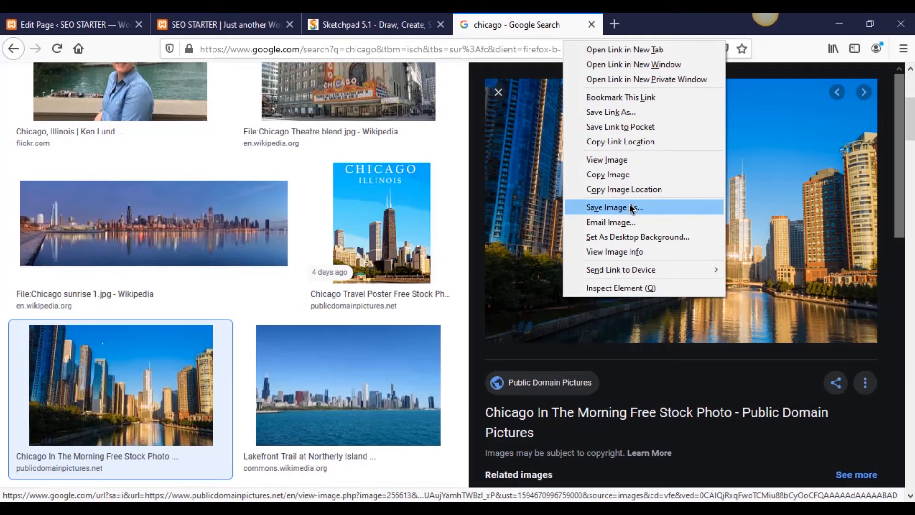
click(615, 207)
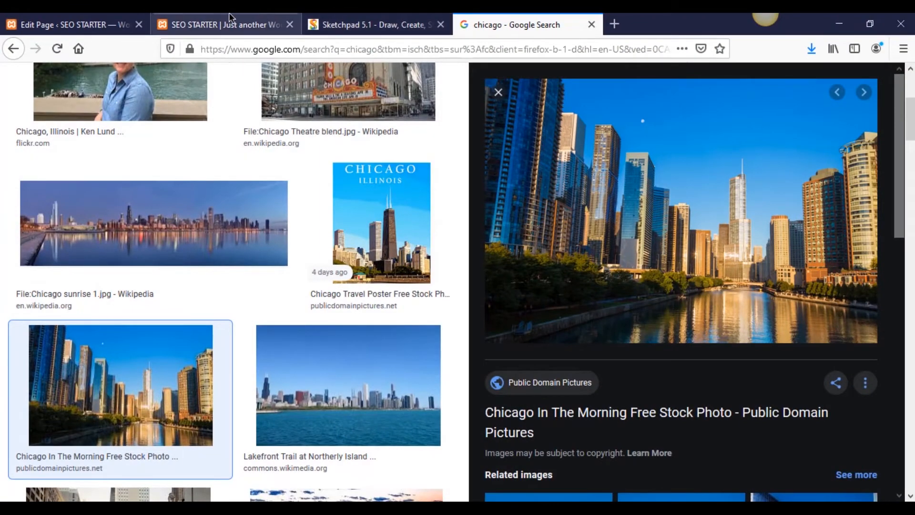
- Return to the homepage builder, leave preview mode and open the background image chooser for the Contact Us row
click(224, 25)
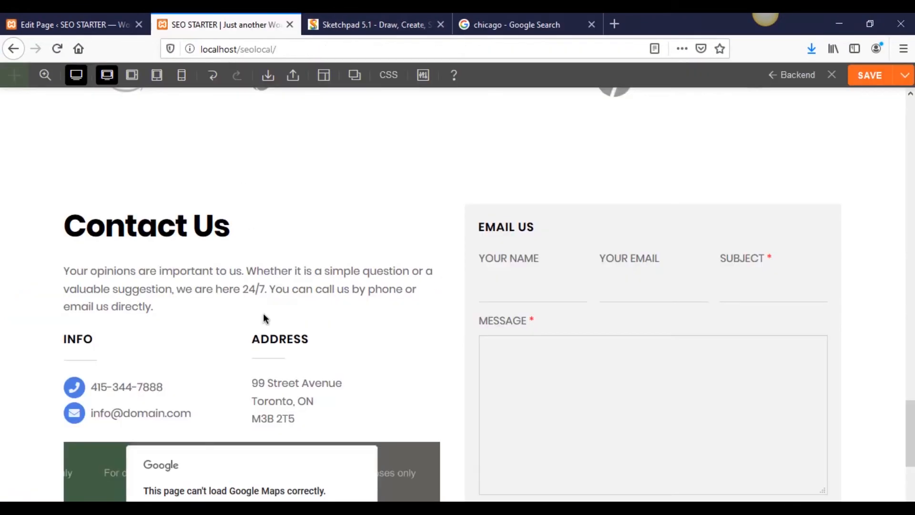
click(78, 76)
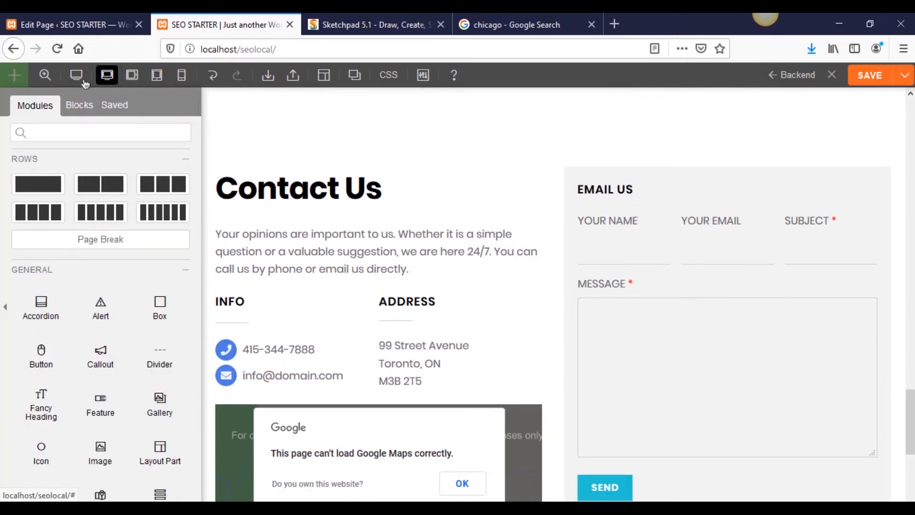
click(78, 76)
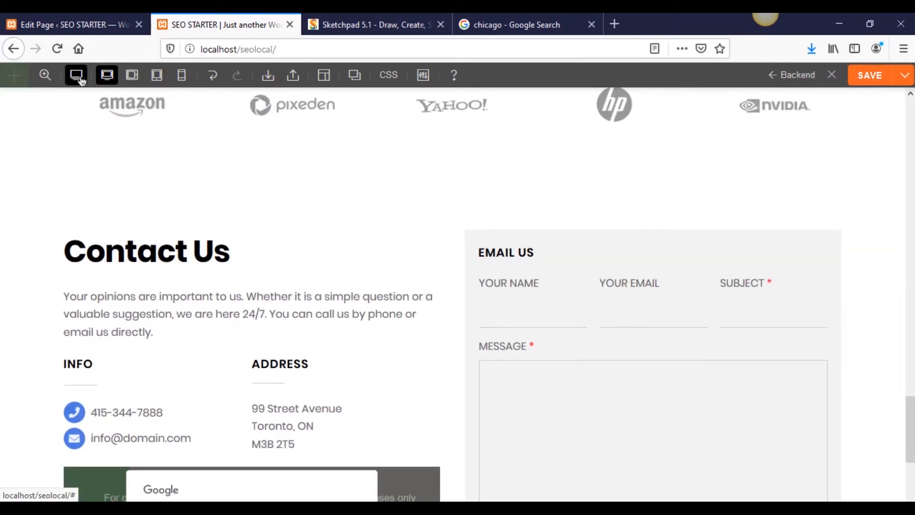
click(78, 76)
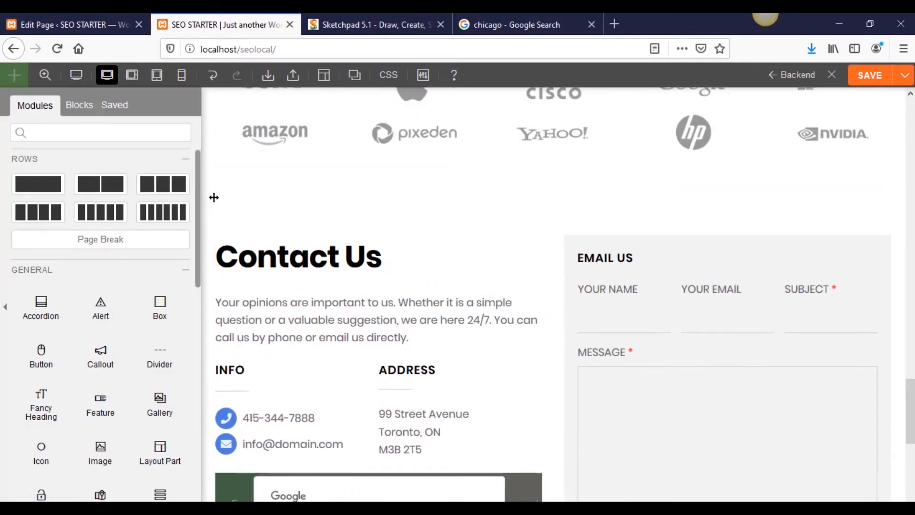
click(257, 204)
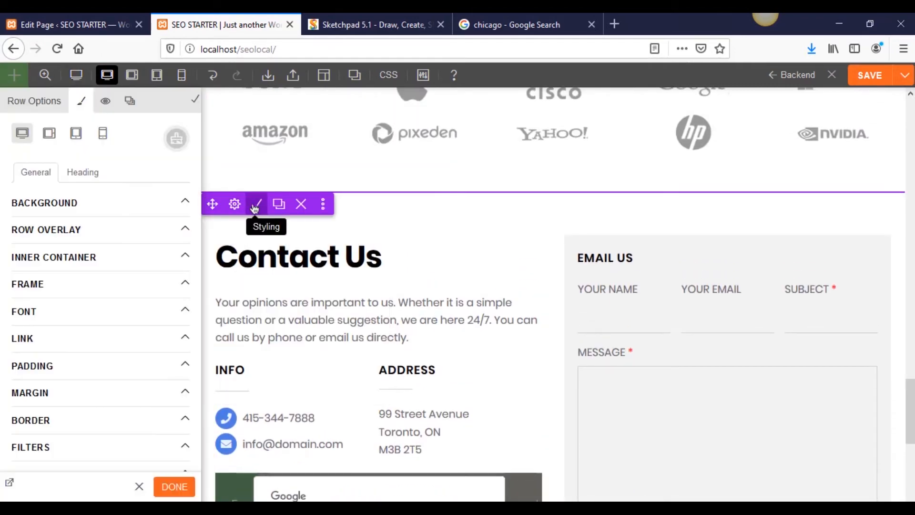
click(118, 205)
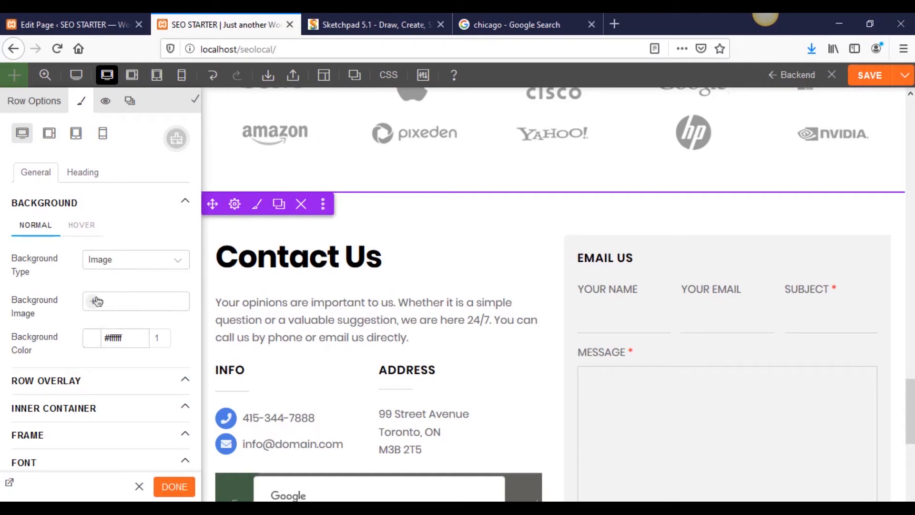
click(96, 301)
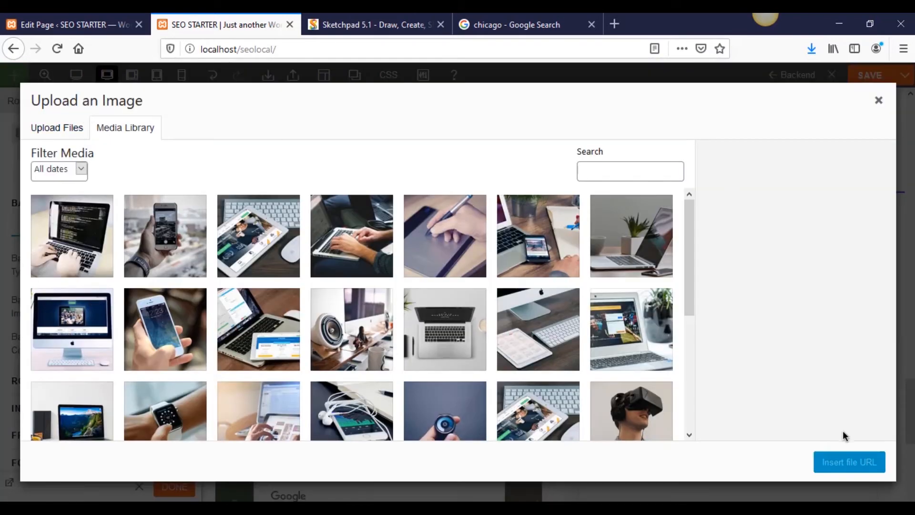
click(62, 126)
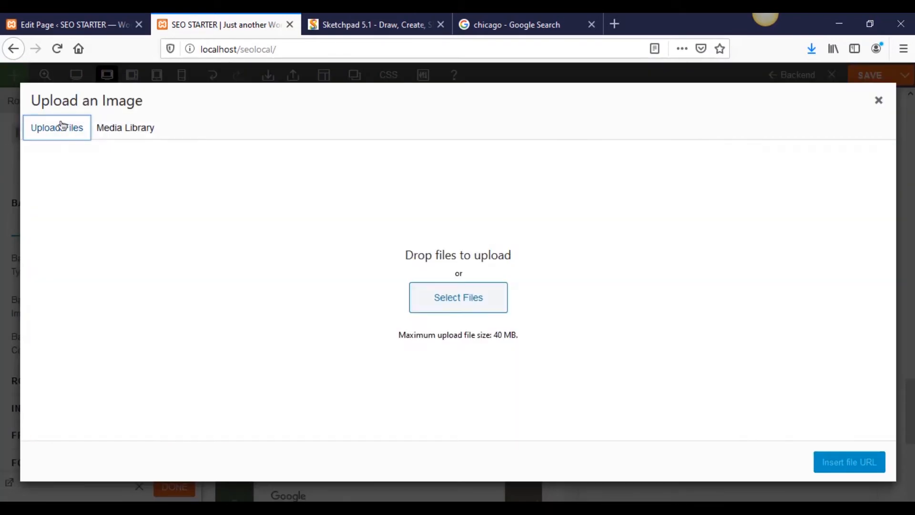
click(453, 289)
click(234, 174)
click(233, 190)
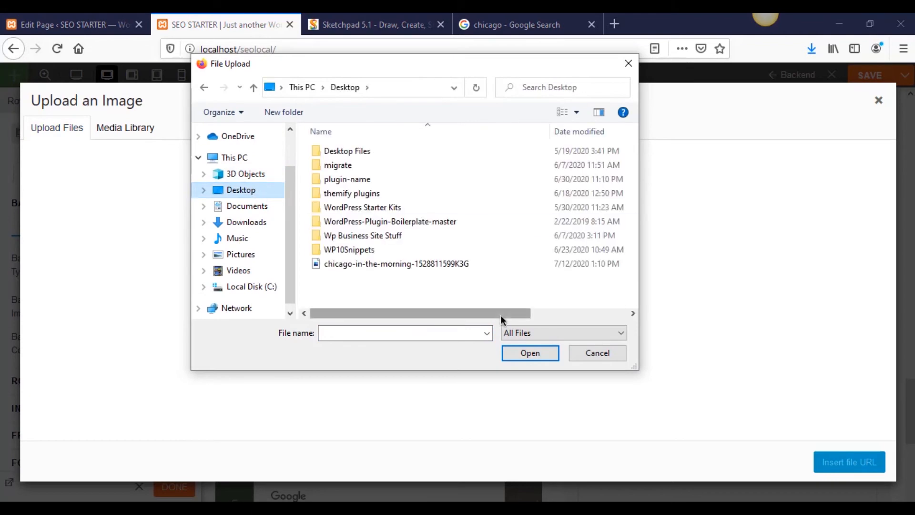
double_click(446, 263)
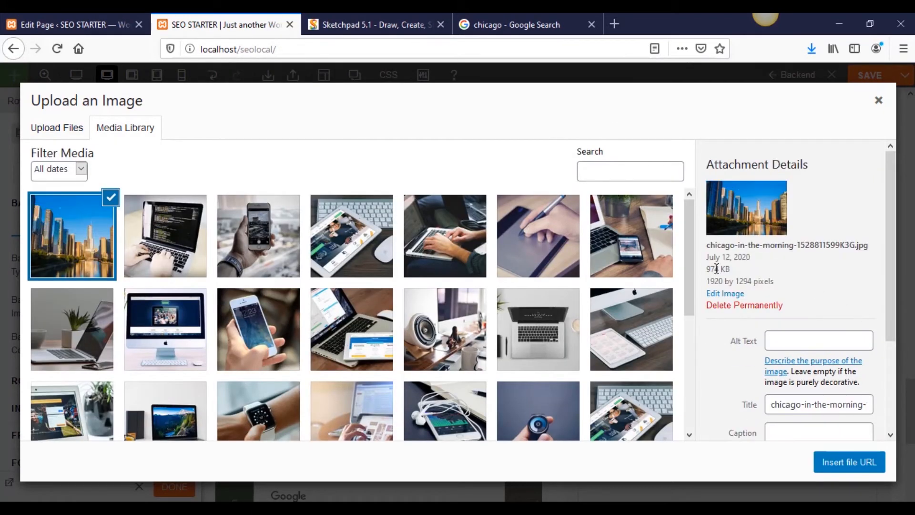
scroll(721, 319, down, 3)
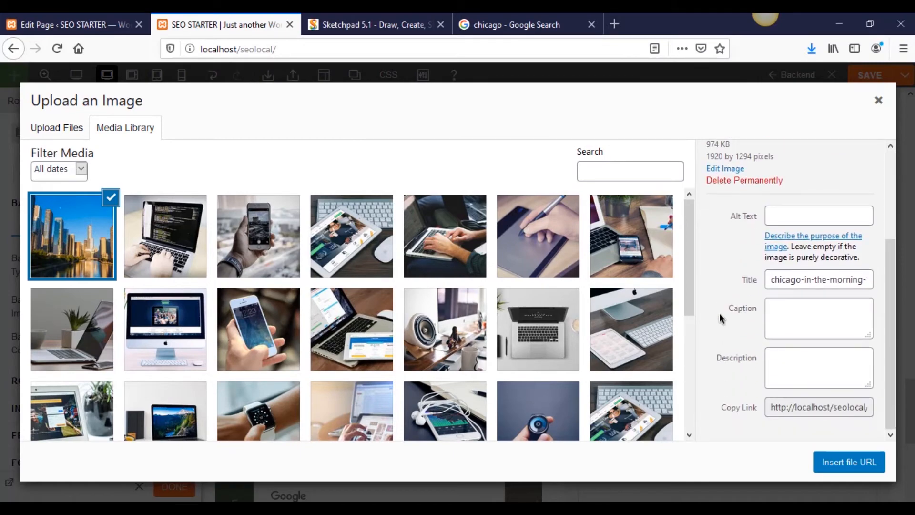
click(844, 464)
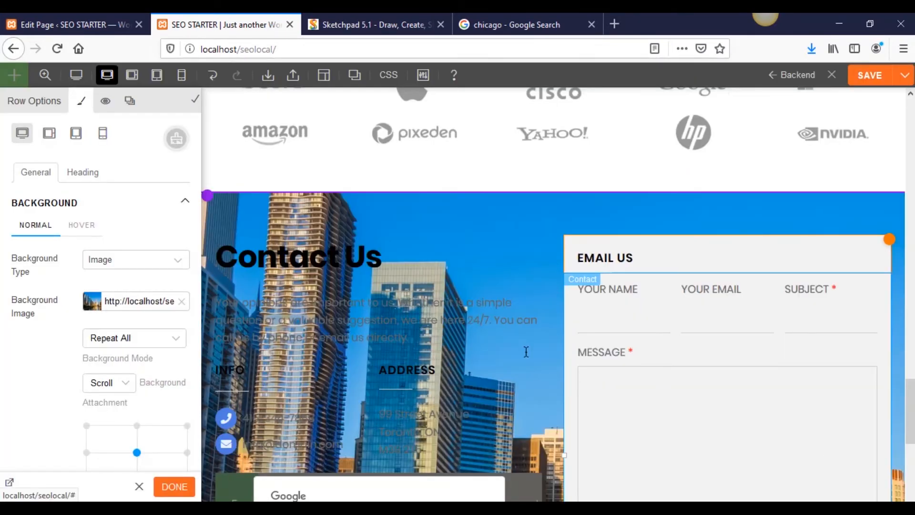
scroll(526, 352, down, 7)
scroll(476, 355, up, 4)
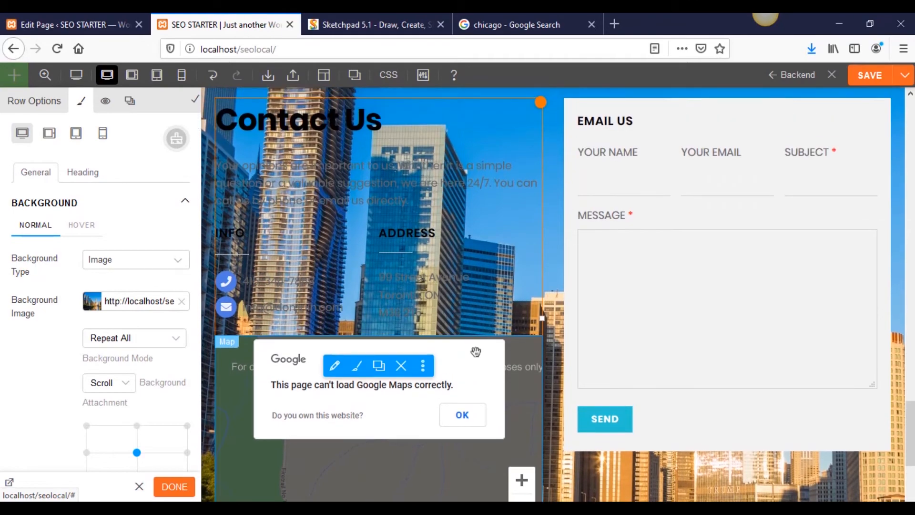
scroll(476, 352, up, 2)
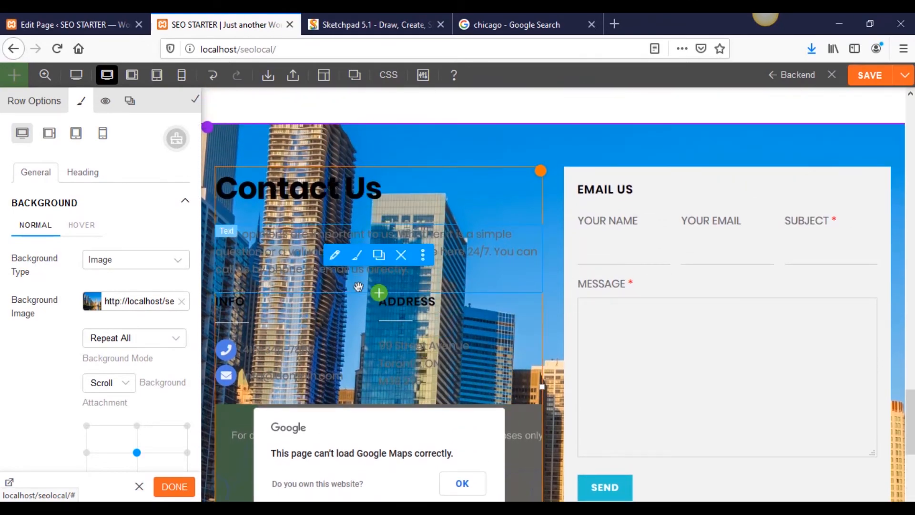
click(174, 486)
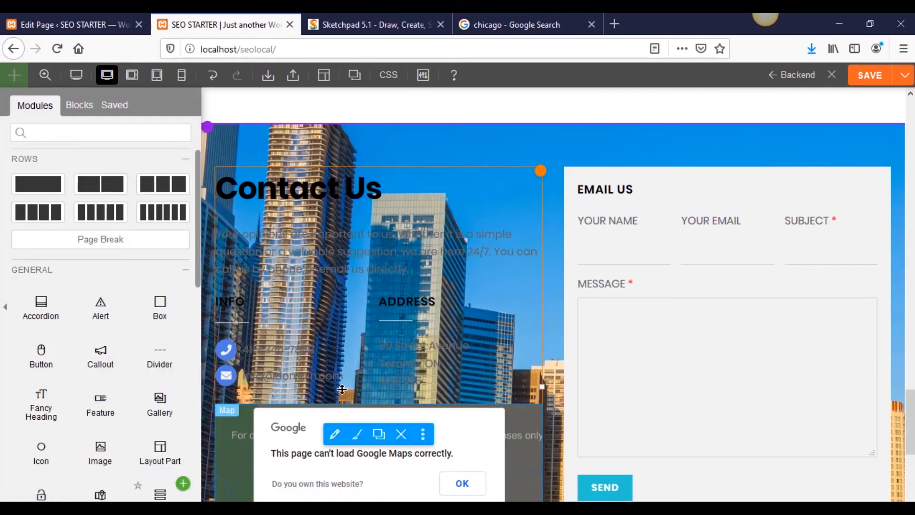
- Give the Contact Us text column a white #ffffff background at 0.7 opacity and apply the styling
scroll(341, 389, down, 6)
scroll(367, 388, up, 6)
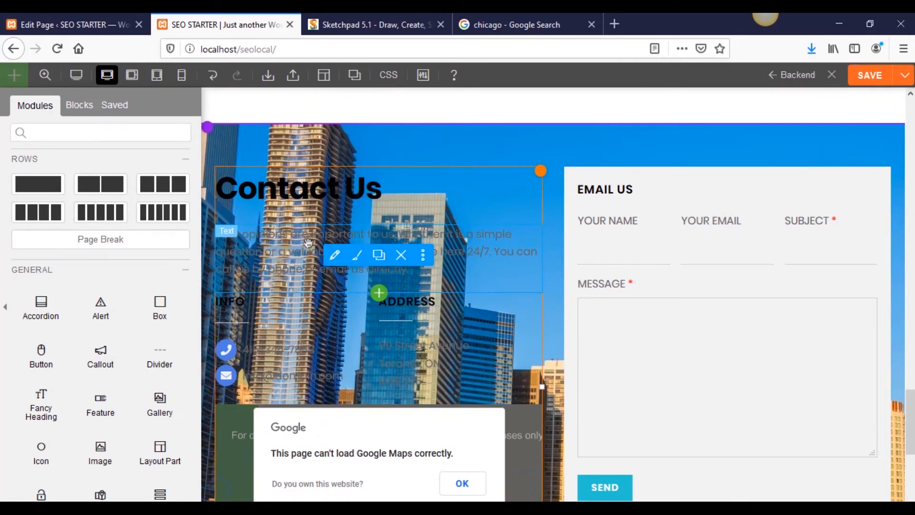
click(532, 177)
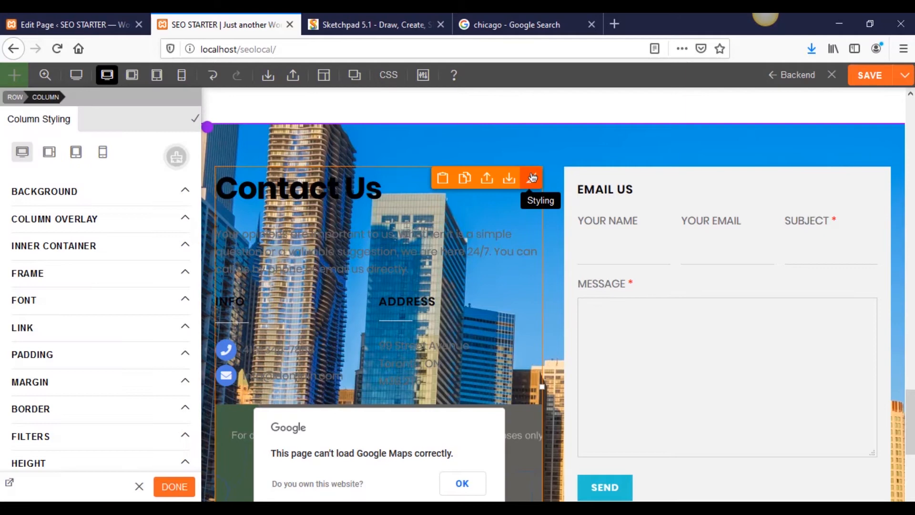
click(146, 196)
click(85, 329)
drag(113, 348, 44, 337)
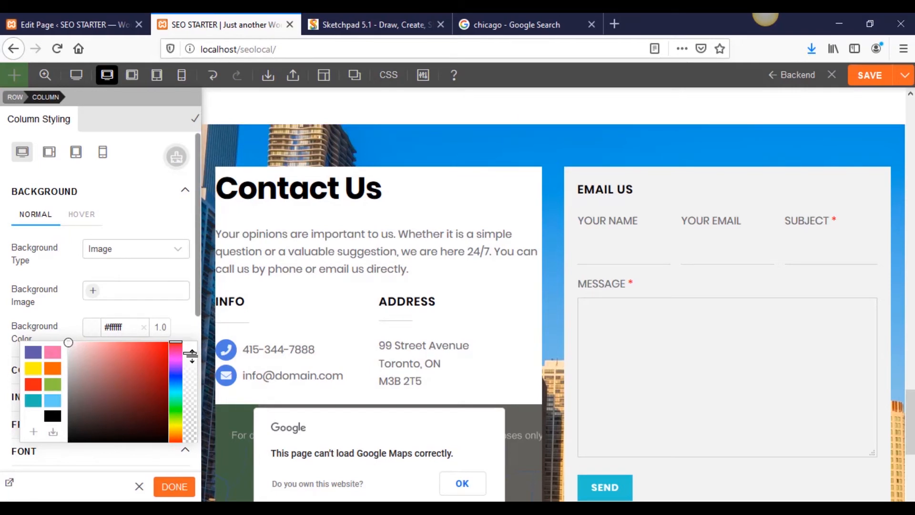
drag(191, 353, 186, 369)
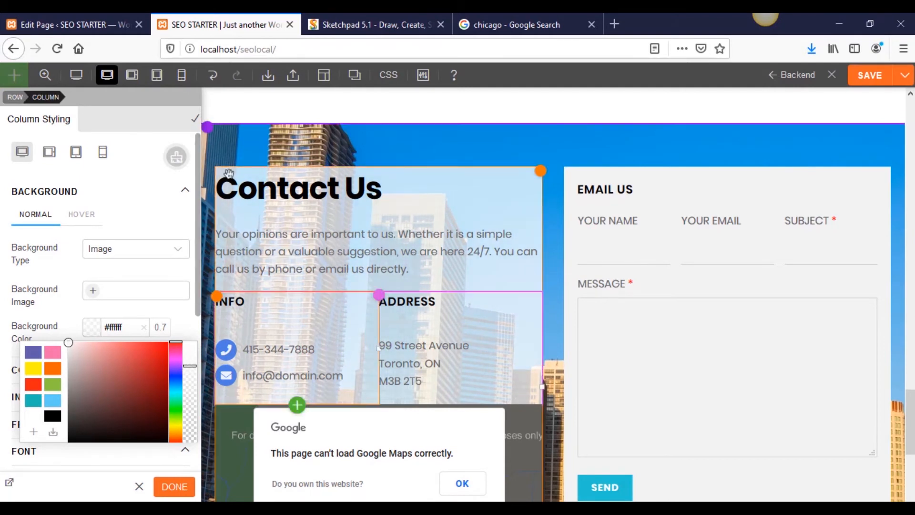
click(174, 488)
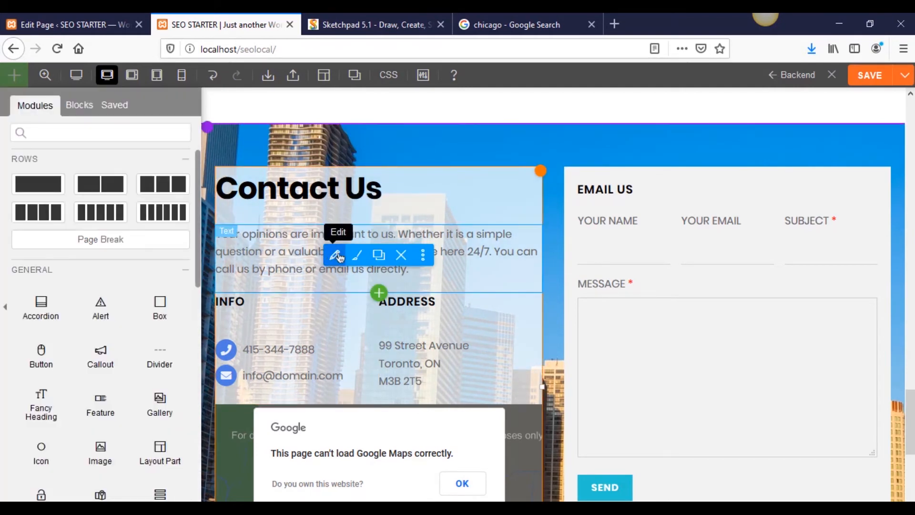
- Set the font color of the intro paragraph under the Contact Us heading to solid black, #000000
click(357, 255)
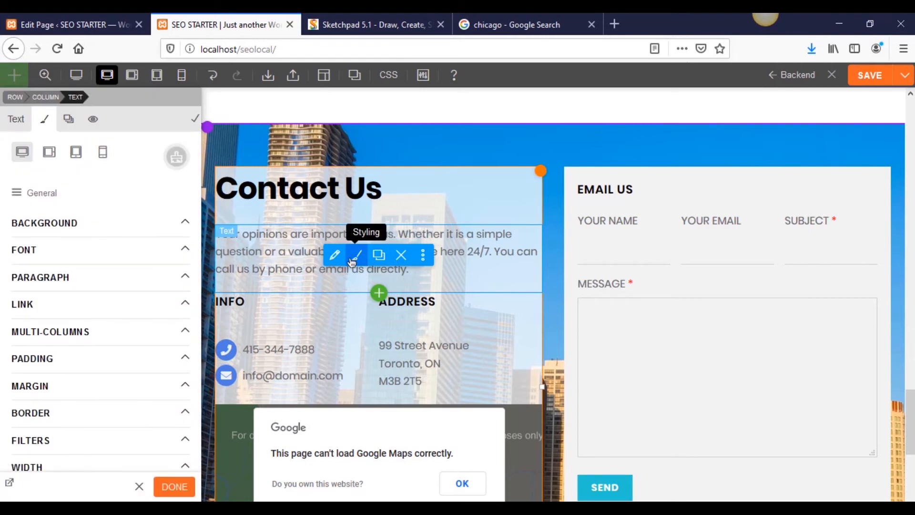
click(95, 248)
scroll(120, 327, down, 2)
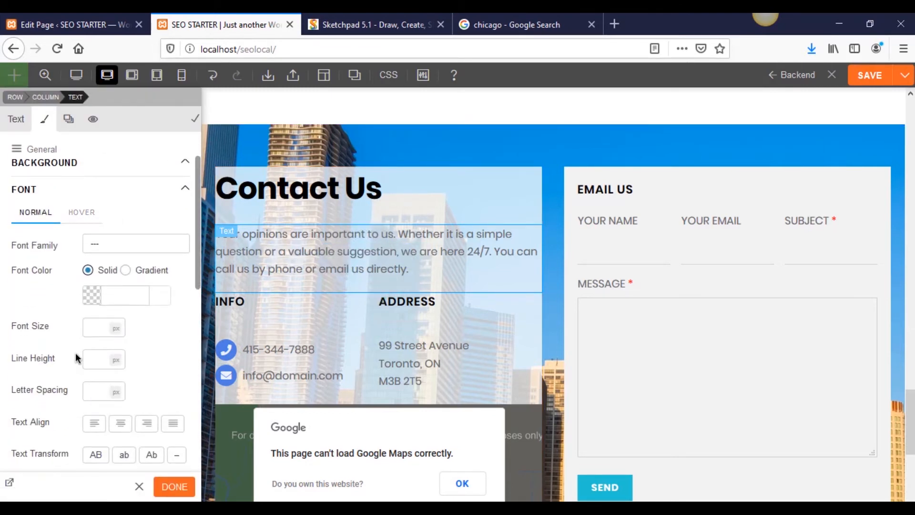
scroll(77, 355, down, 2)
scroll(77, 353, up, 2)
click(97, 294)
click(53, 384)
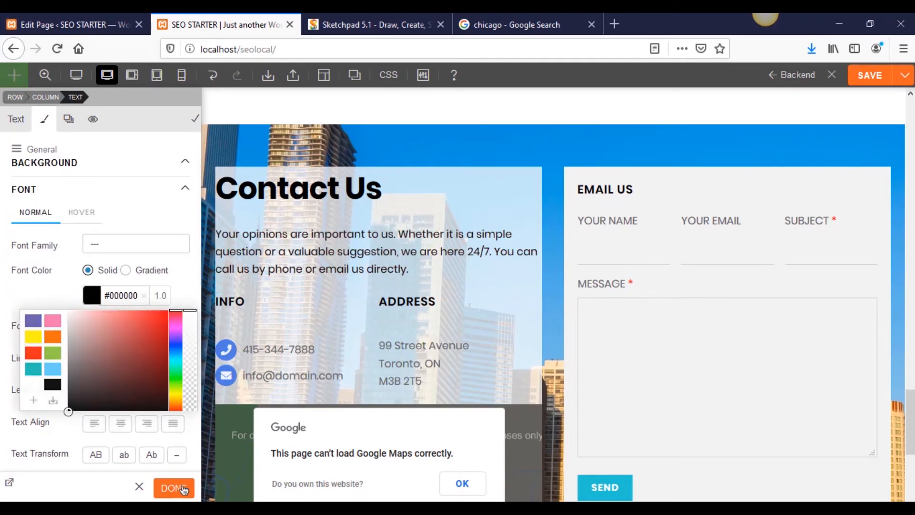
click(174, 488)
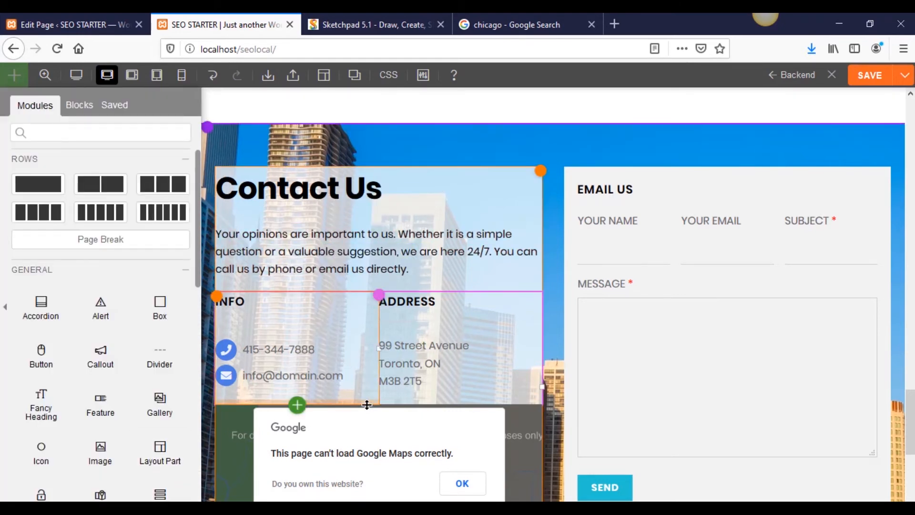
- Set the Contact Us text column's padding to 7 px top and bottom and 16 px left and right, and save the page
click(533, 180)
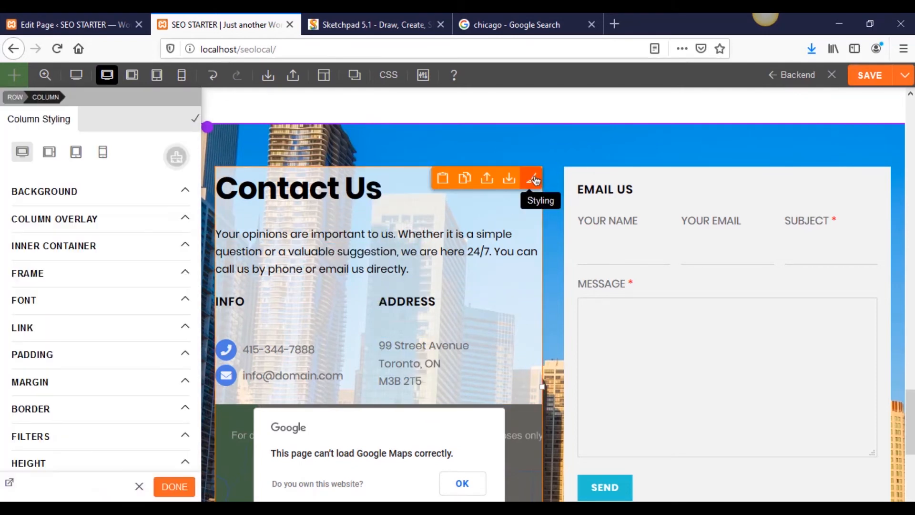
click(61, 357)
scroll(90, 333, down, 3)
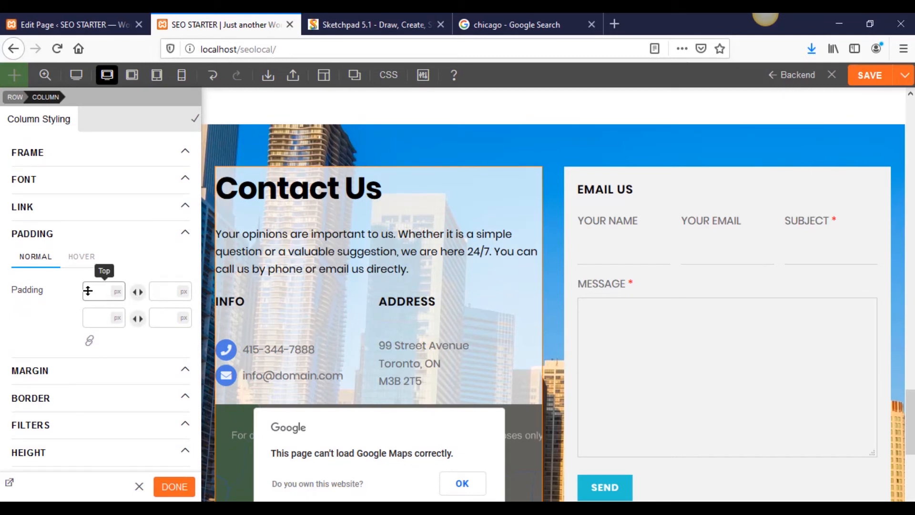
mouse_move(91, 288)
mouse_down()
mouse_move(99, 306)
mouse_move(102, 294)
mouse_up()
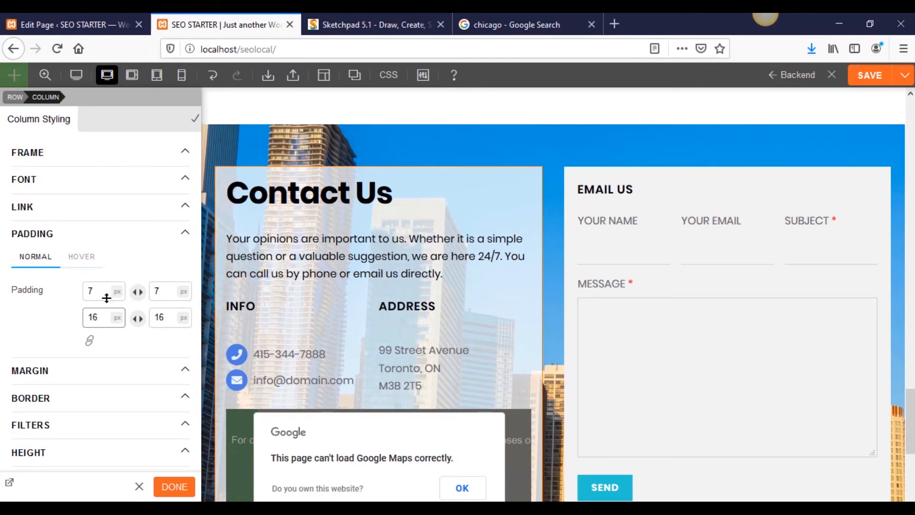
click(174, 486)
scroll(558, 437, down, 4)
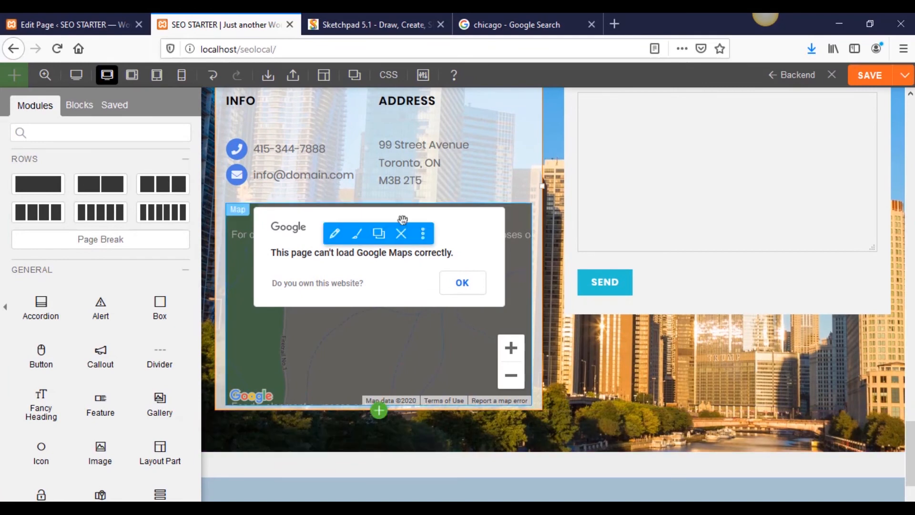
scroll(567, 428, up, 5)
scroll(568, 428, down, 1)
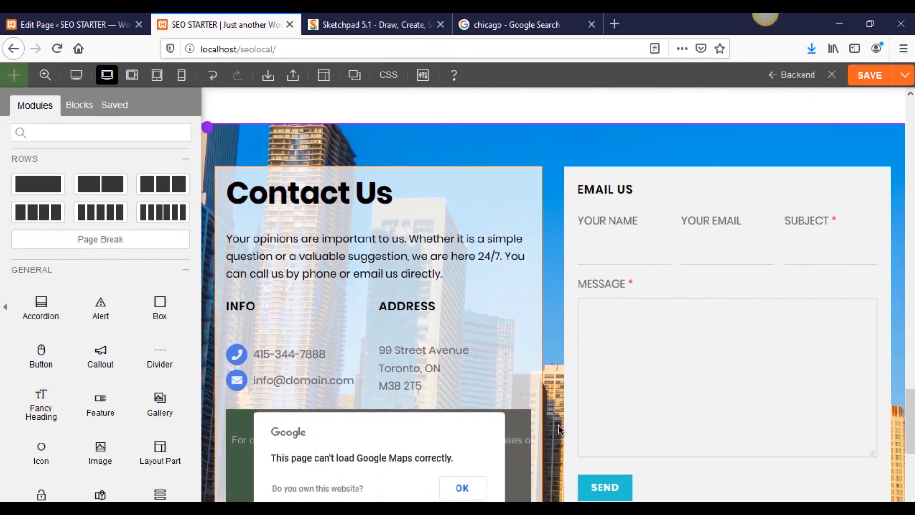
click(864, 76)
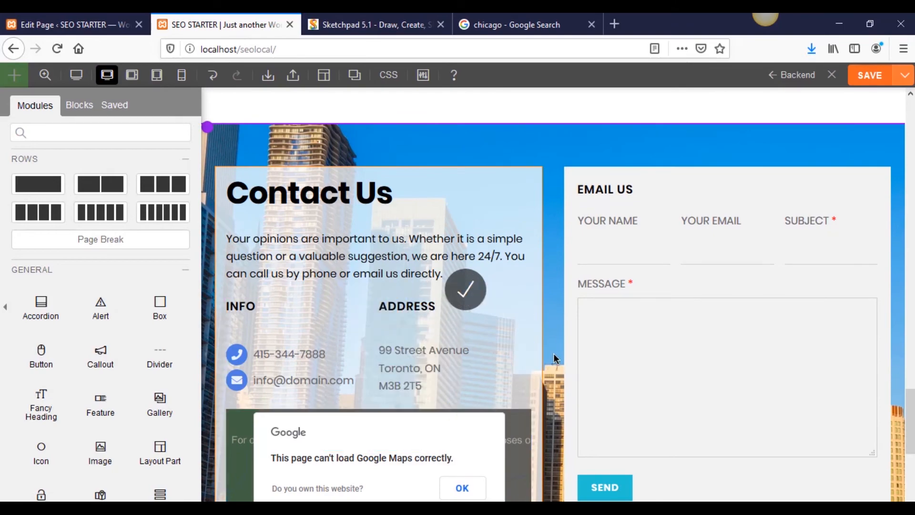
- Replace the Email Us heading with "Have some questions or thoughts? send them to us here and someone will be back with you in 24 hours or less!"
scroll(549, 356, down, 5)
scroll(549, 356, up, 3)
scroll(549, 356, up, 1)
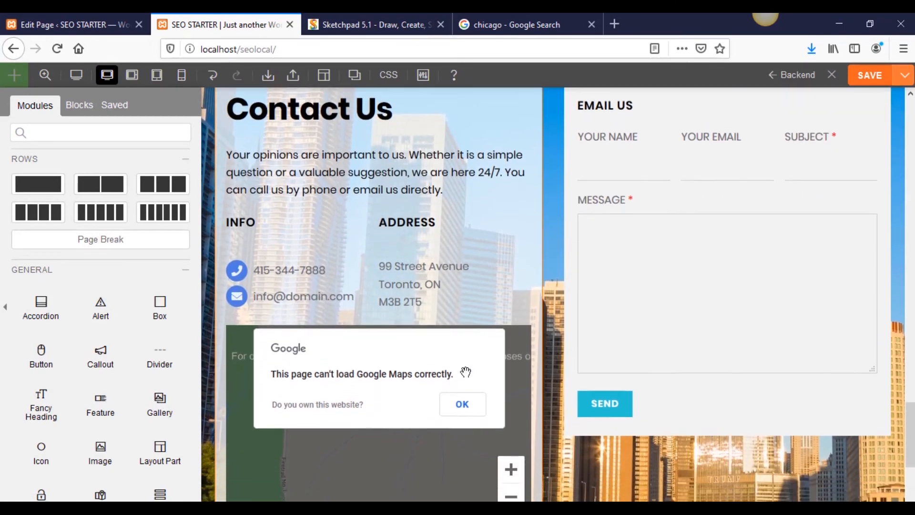
scroll(572, 353, up, 1)
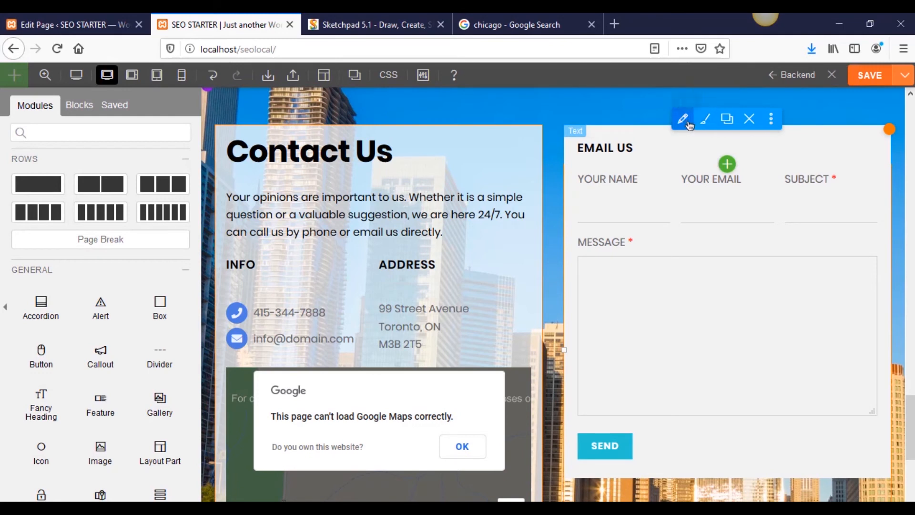
click(683, 119)
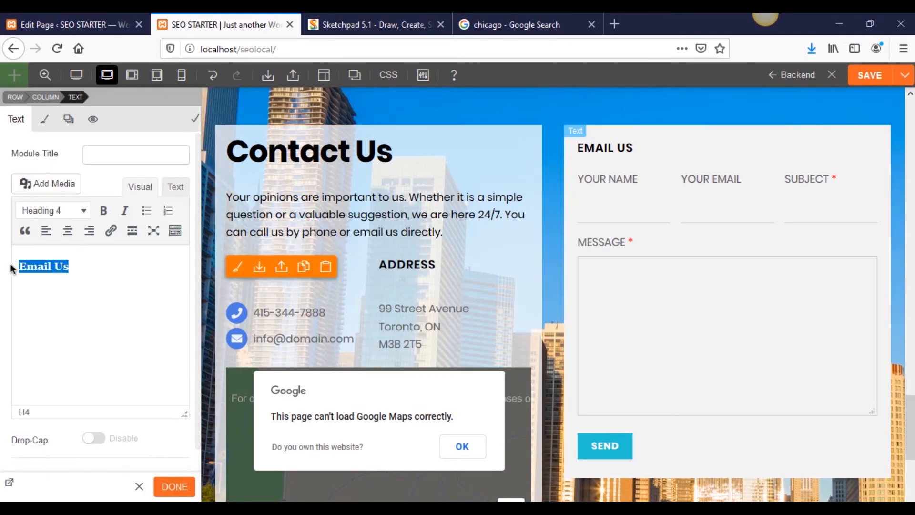
text(Have some questions or thoughts? send them to us here and someone will be back with you in 24 hours or less!)
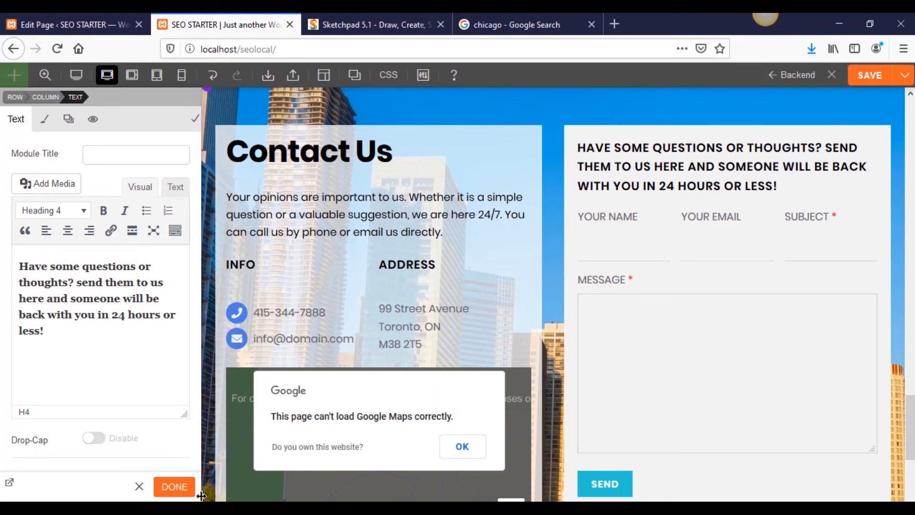
click(188, 486)
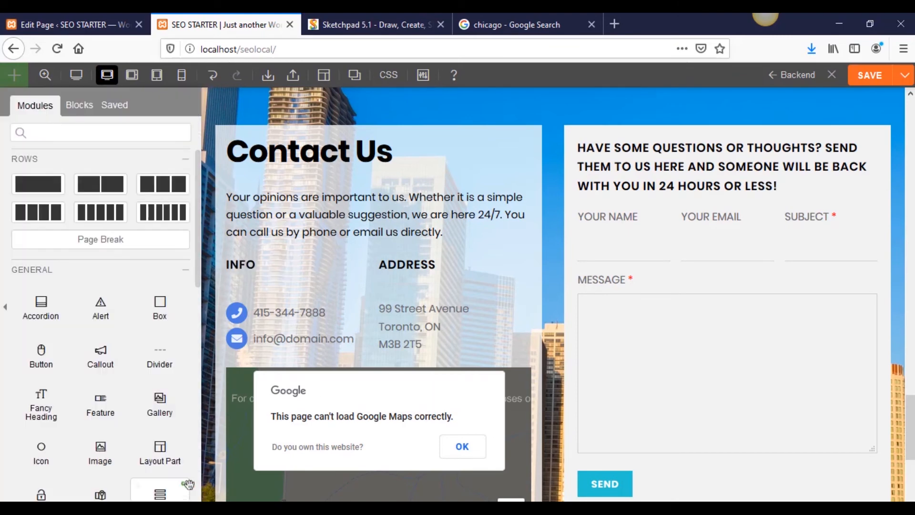
- Exit the builder and examine the published homepage from the Welcome banner through the clients and Contact Us sections to the footer
click(832, 75)
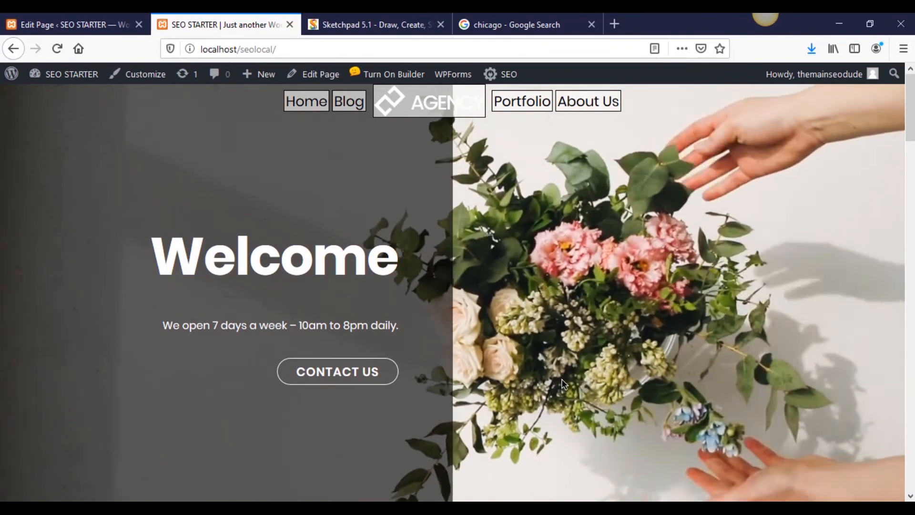
scroll(353, 170, down, 3)
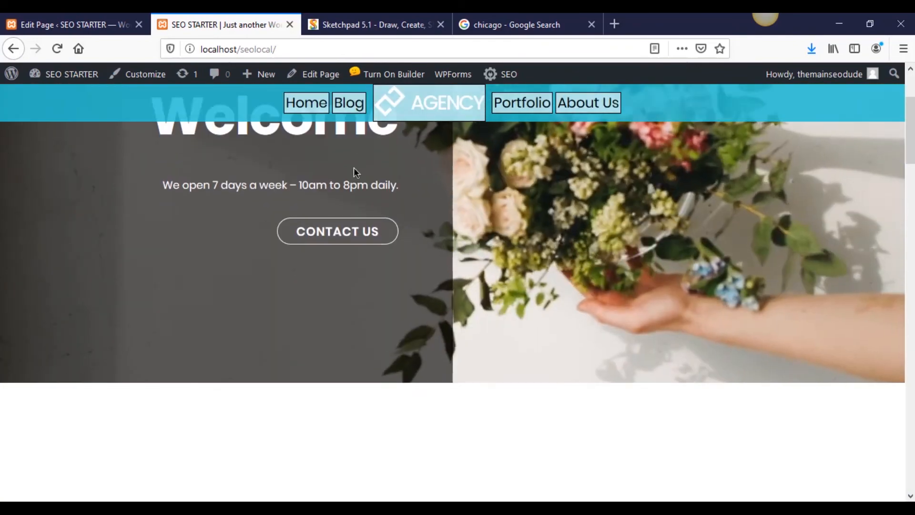
scroll(355, 174, down, 15)
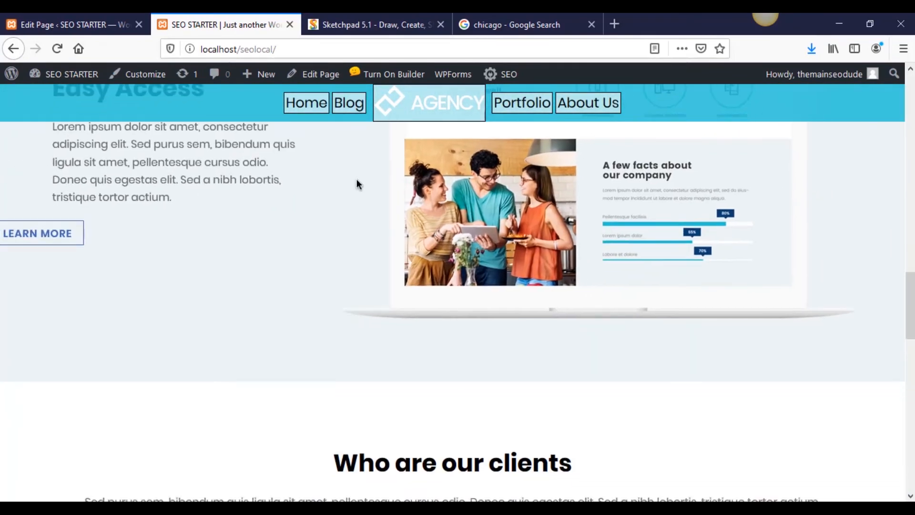
scroll(358, 186, up, 18)
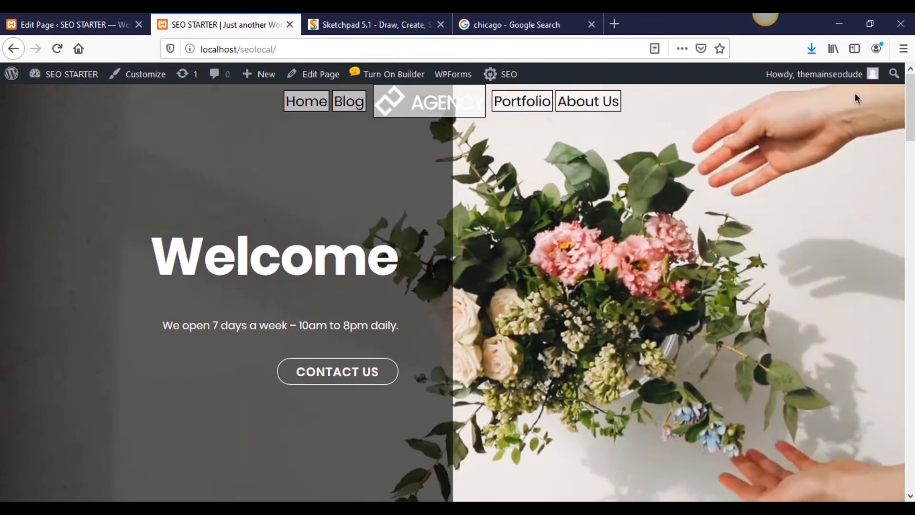
scroll(479, 327, down, 2)
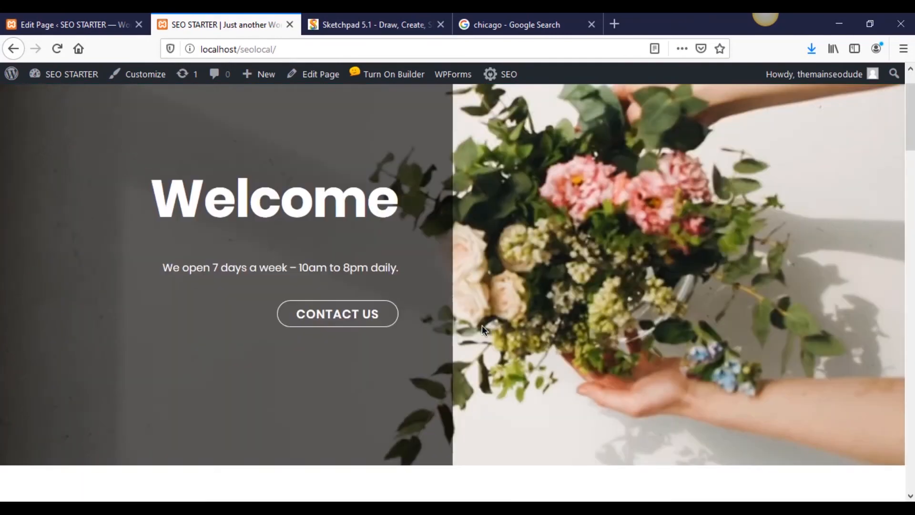
scroll(482, 325, down, 20)
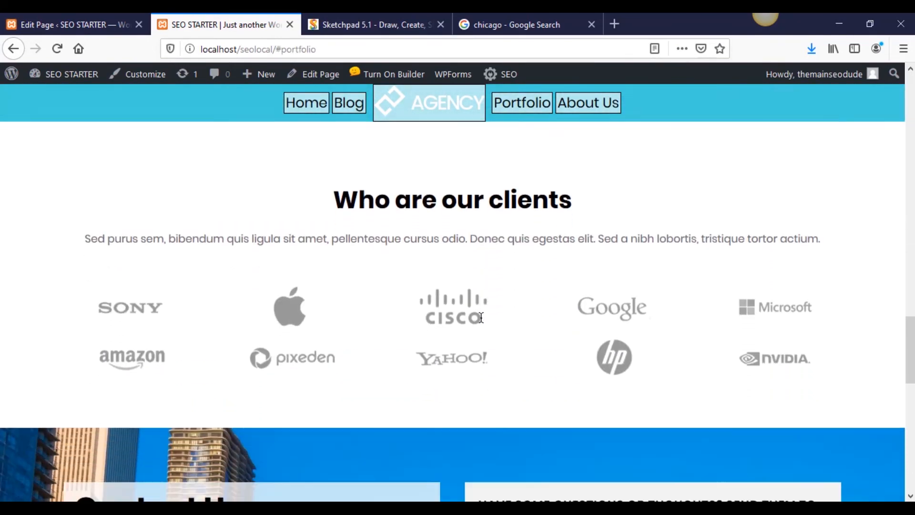
scroll(481, 319, down, 3)
scroll(731, 119, up, 1)
scroll(729, 121, down, 5)
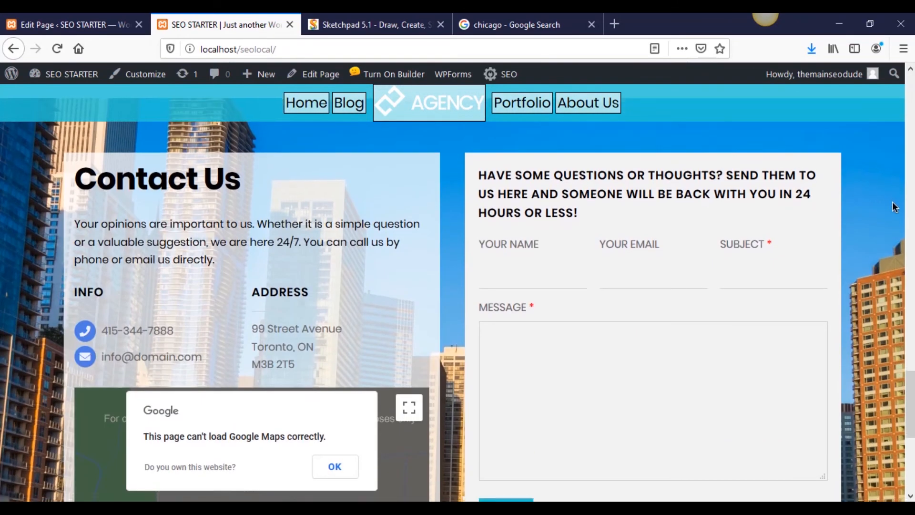
scroll(892, 202, down, 6)
scroll(893, 202, up, 7)
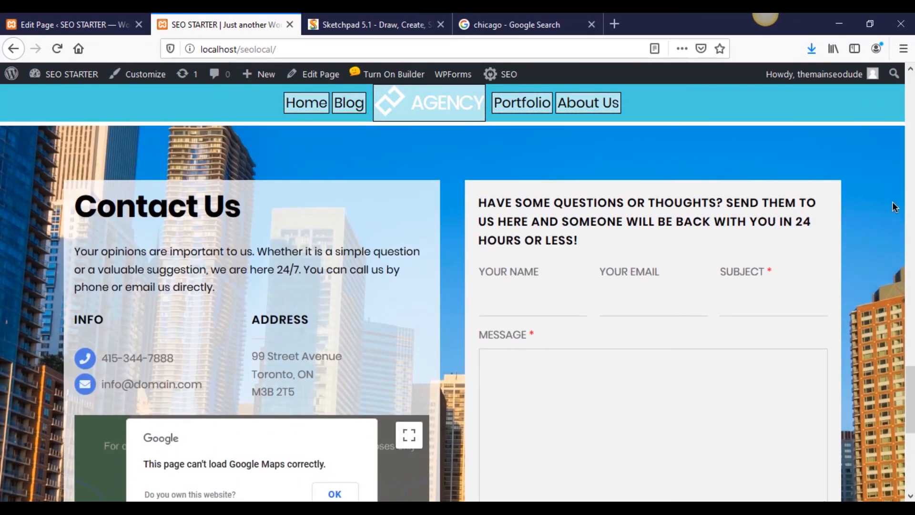
scroll(892, 202, down, 3)
scroll(508, 262, up, 3)
scroll(442, 293, down, 13)
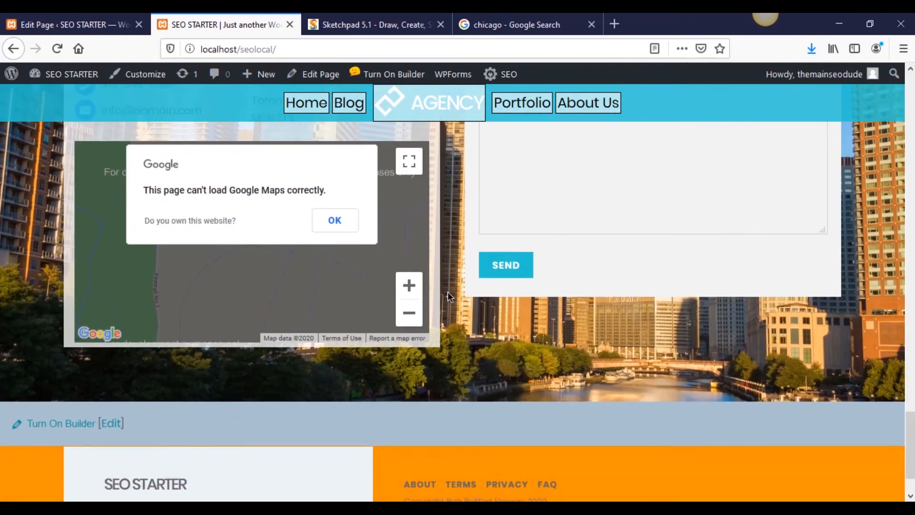
scroll(450, 294, up, 10)
scroll(450, 301, down, 10)
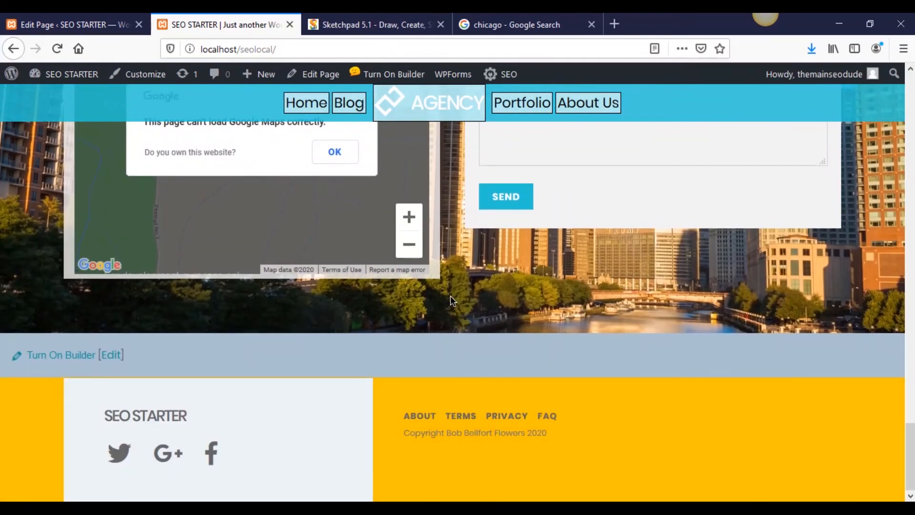
scroll(452, 299, up, 20)
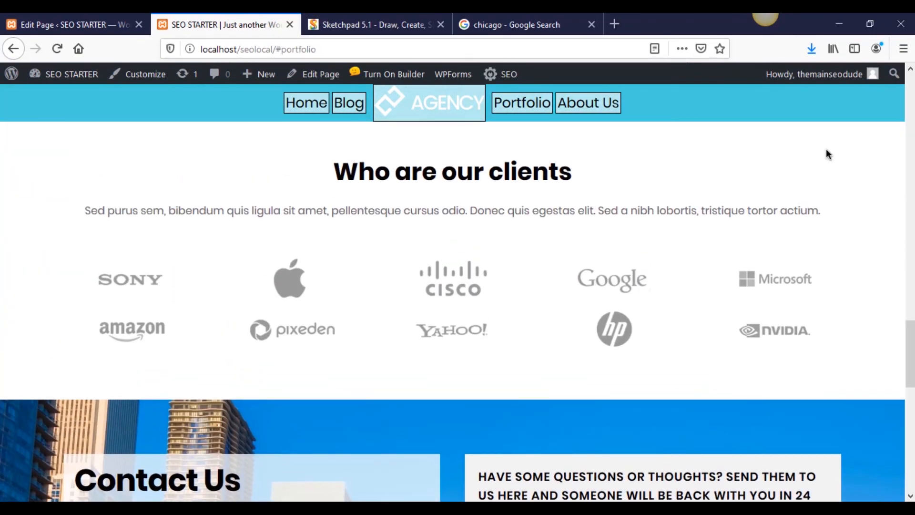
scroll(596, 282, down, 10)
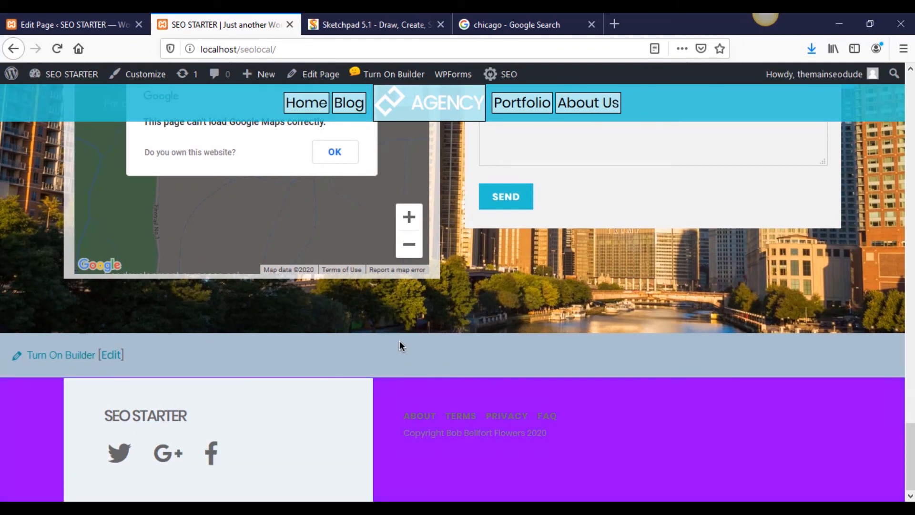
scroll(882, 452, up, 10)
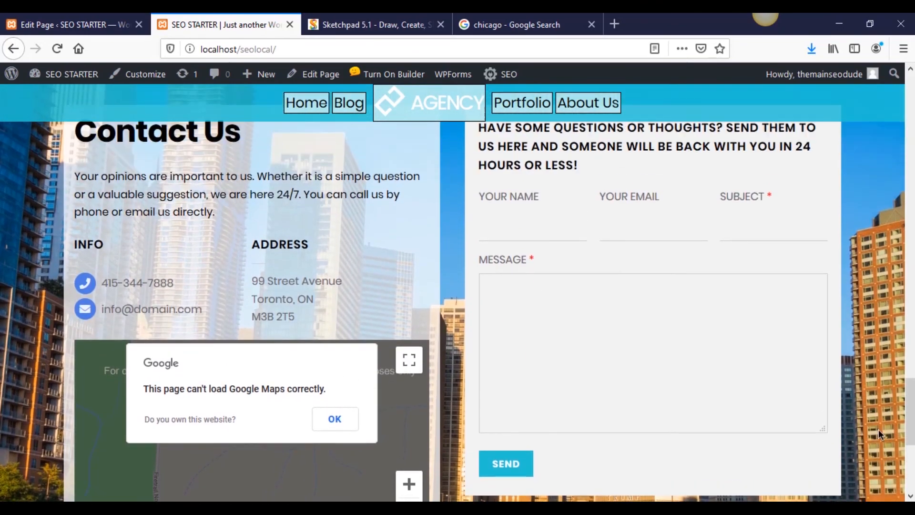
scroll(866, 422, up, 12)
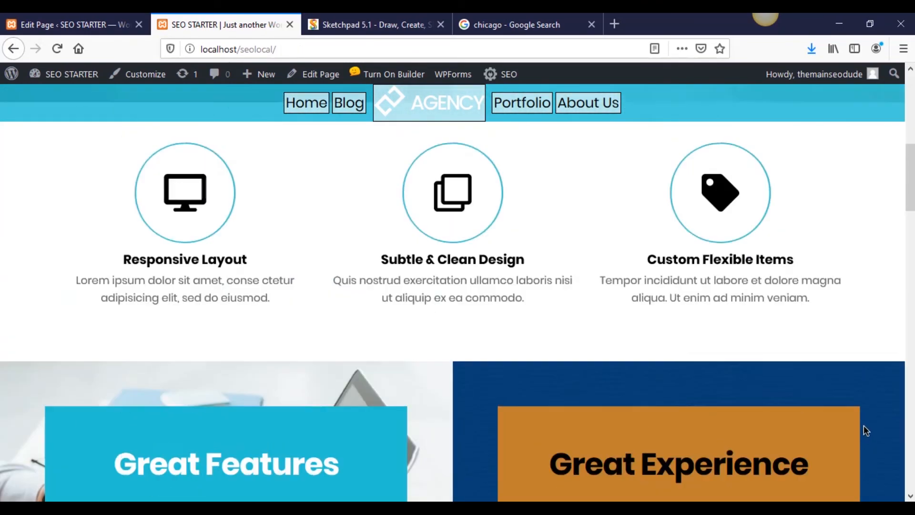